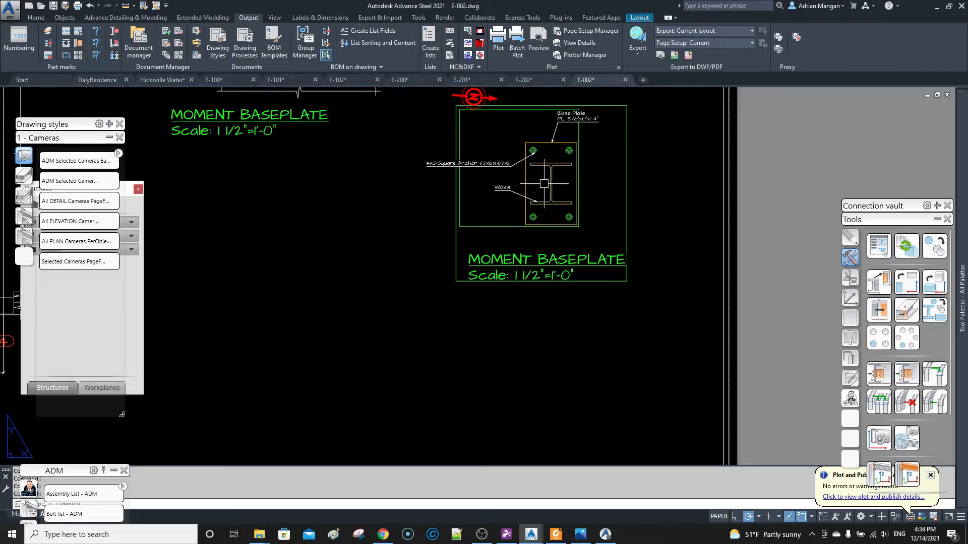
Shift the square anchor label slightly closer to the baseplate and move its arrowhead to the center of the upper-left anchor hole.
{"action": "left_click", "coordinate": [392, 165]}
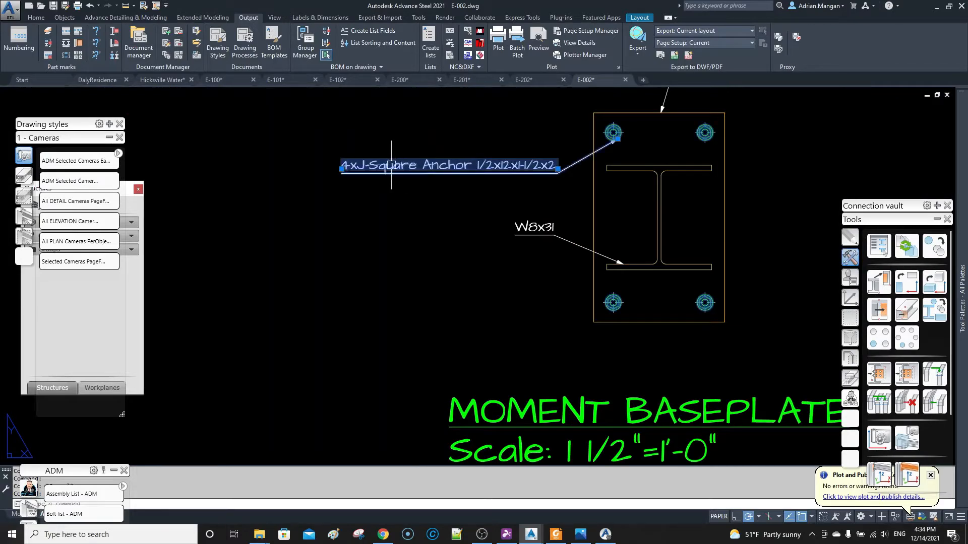
{"action": "left_click", "coordinate": [342, 169]}
{"action": "left_click", "coordinate": [352, 175]}
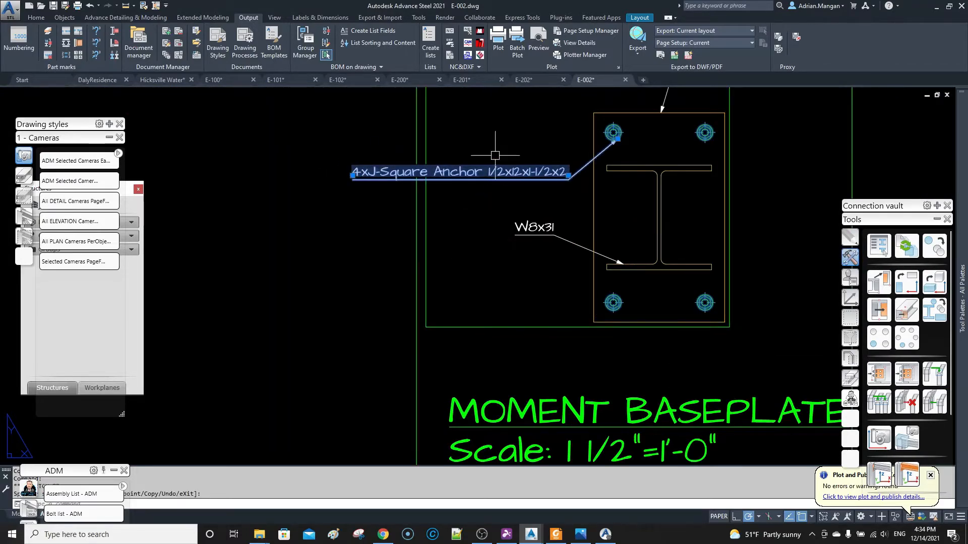
{"action": "key", "text": "Escape"}
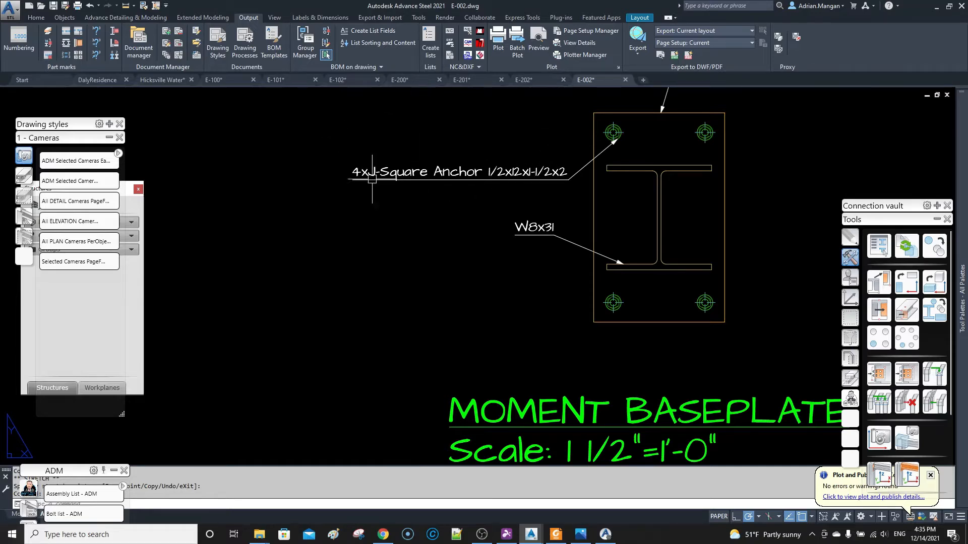
{"action": "left_click", "coordinate": [607, 150]}
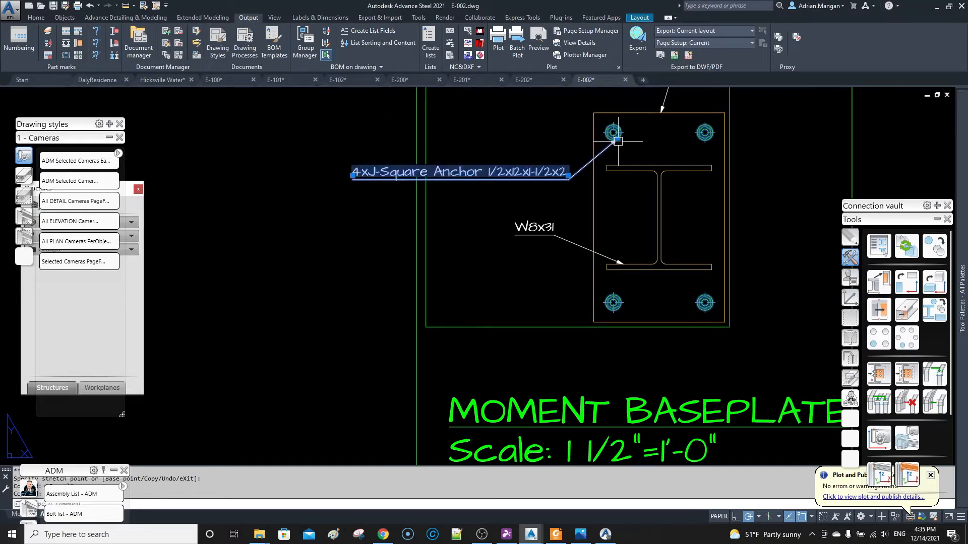
{"action": "left_click", "coordinate": [613, 132]}
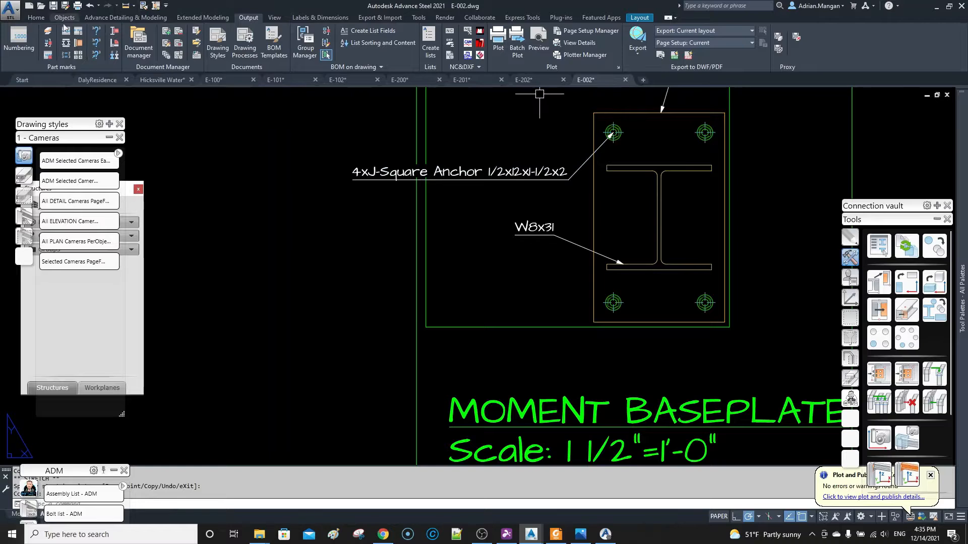
Open the US J-Square Anchors definitions in the anchor settings of Management Tools, showing the 1/2" diameter.
{"action": "left_click", "coordinate": [34, 17]}
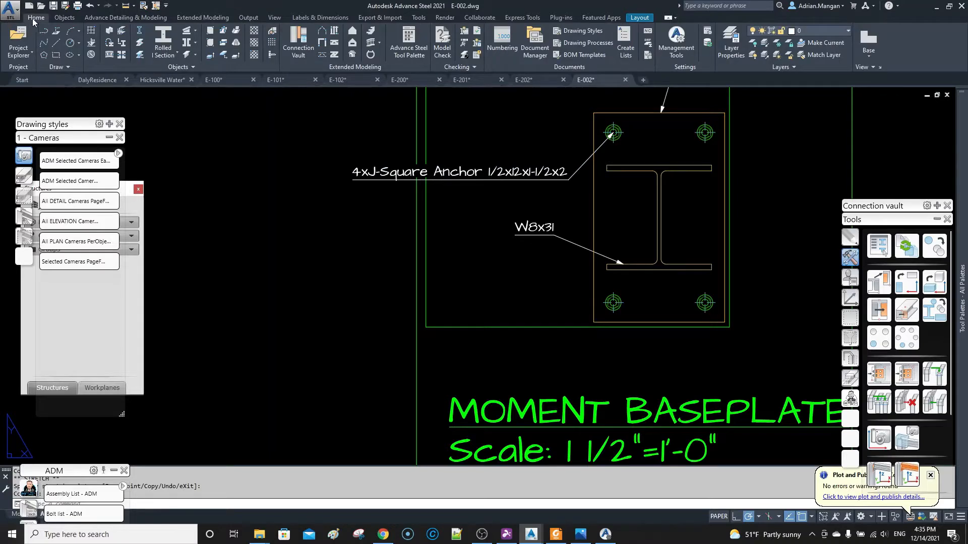
{"action": "left_click", "coordinate": [675, 44]}
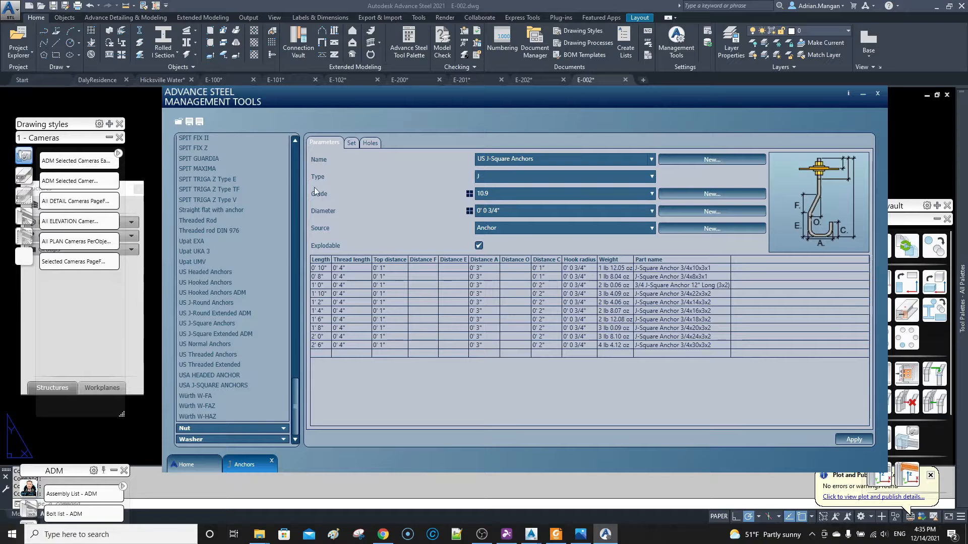
{"action": "left_click", "coordinate": [209, 324]}
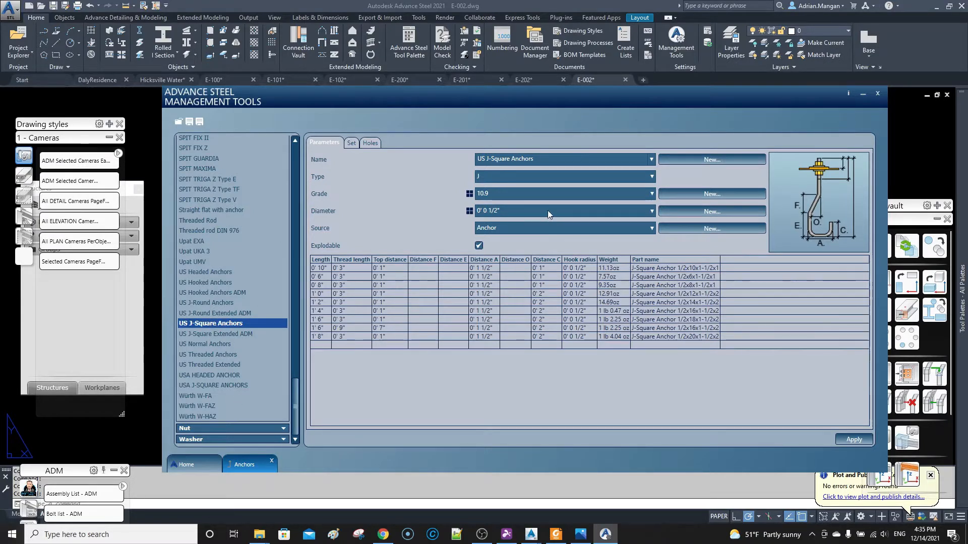
Compare the part names of the 3/4" diameter US J-Square Anchors with those of the 1/2" diameter.
{"action": "left_click", "coordinate": [652, 210]}
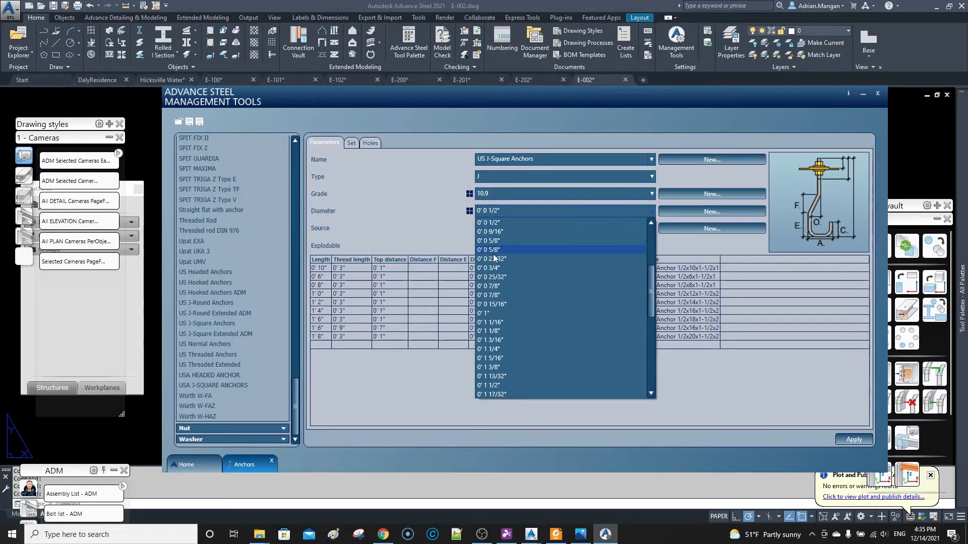
{"action": "left_click", "coordinate": [496, 267]}
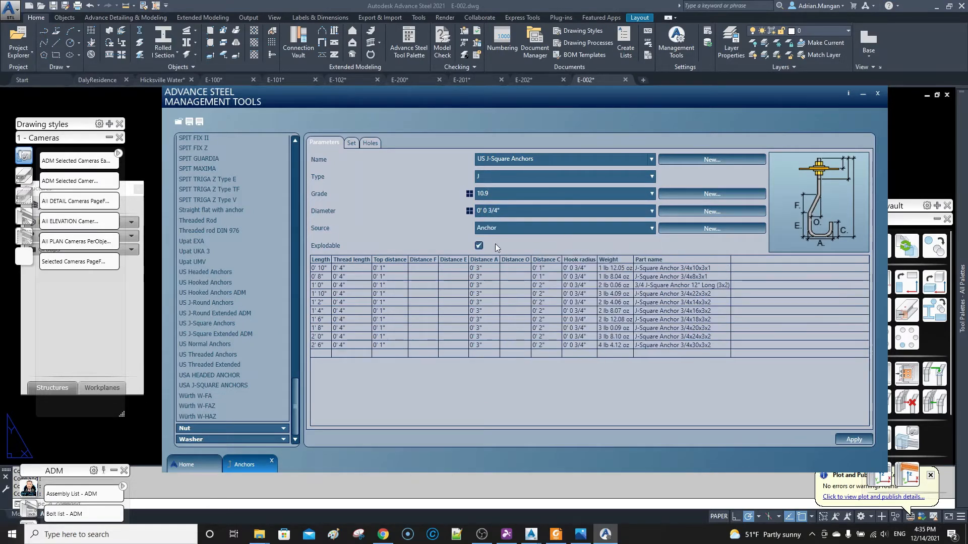
{"action": "left_click", "coordinate": [651, 210]}
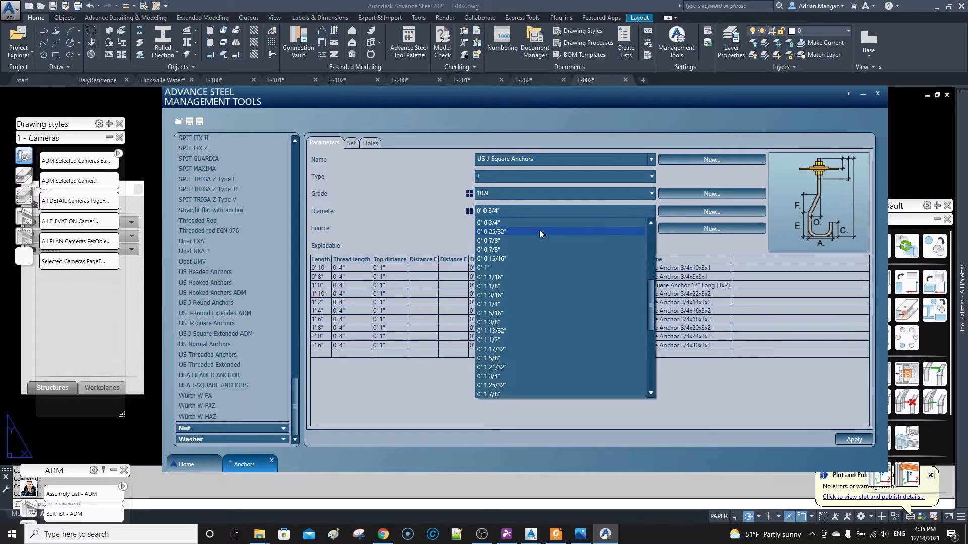
{"action": "scroll", "coordinate": [494, 241], "scroll_direction": "up", "scroll_amount": 2}
{"action": "left_click", "coordinate": [493, 262]}
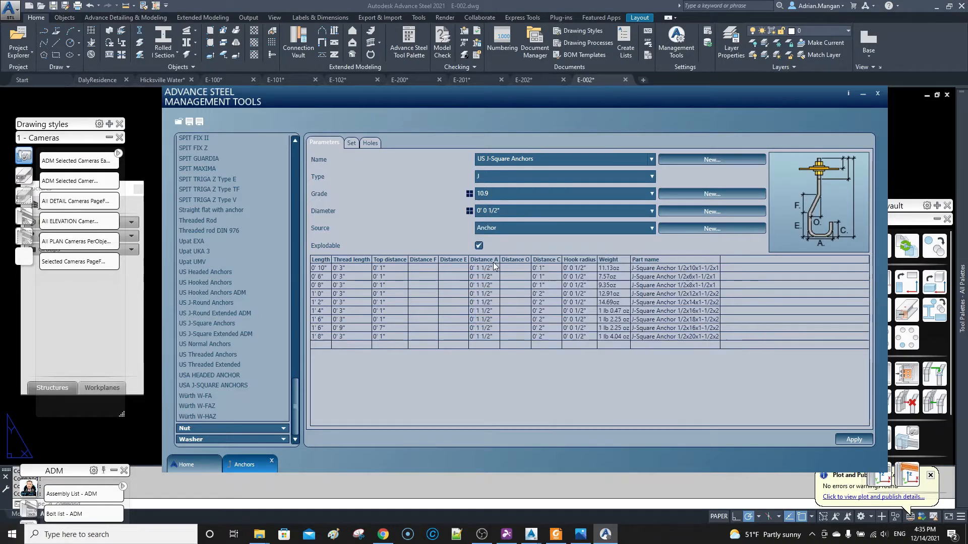
{"action": "left_click", "coordinate": [640, 209]}
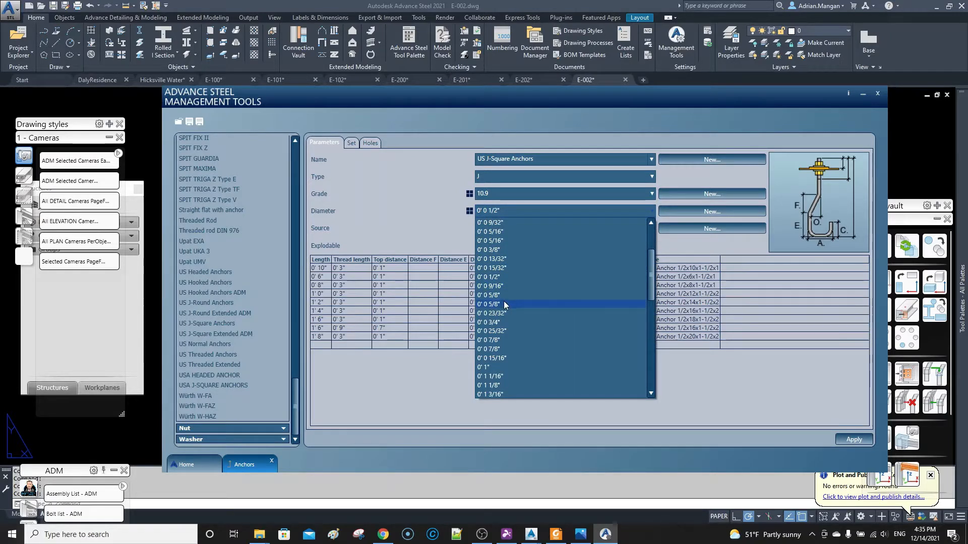
{"action": "left_click", "coordinate": [681, 244]}
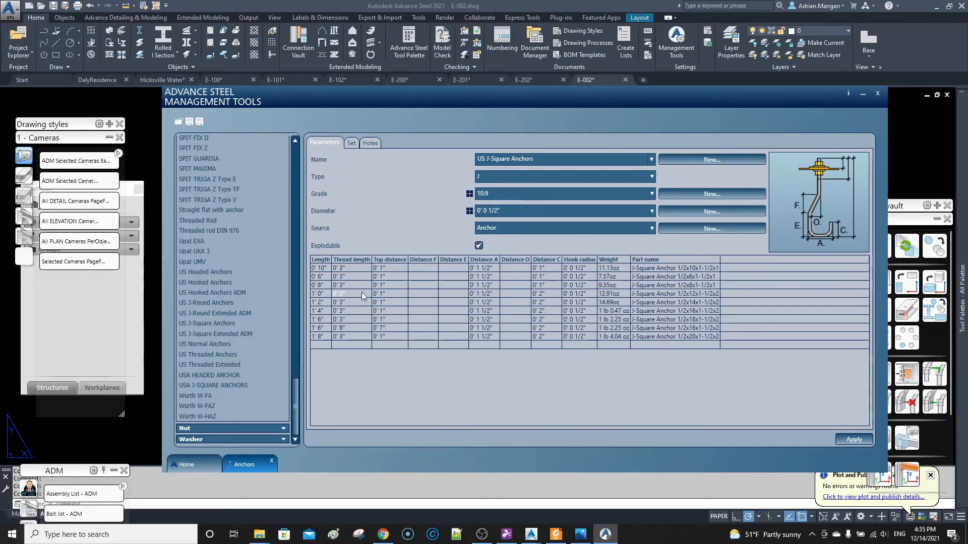
Edit the part name of the 1'-0" long, 1/2" diameter anchor to J-Square Anchor 12" 1-1/2x2.
{"action": "left_click", "coordinate": [652, 295]}
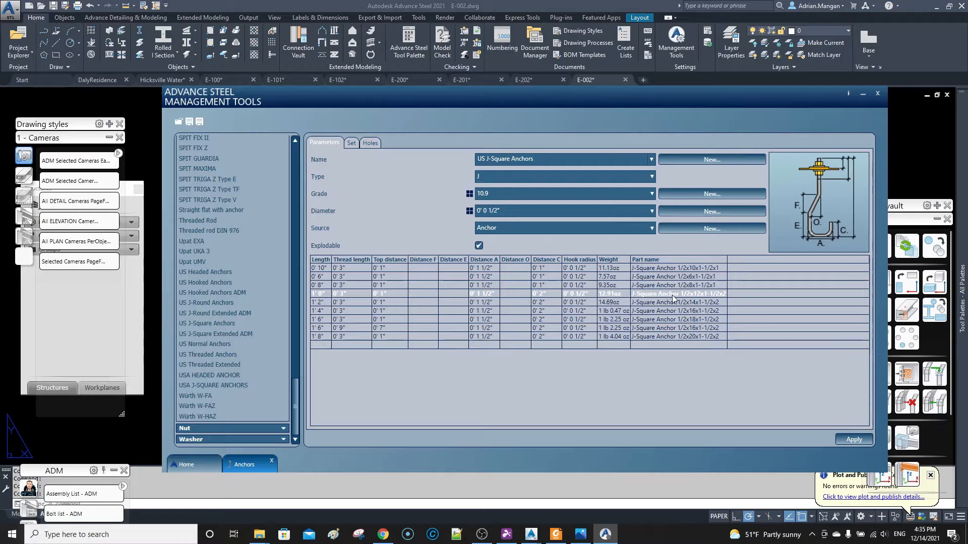
{"action": "double_click", "coordinate": [672, 295]}
{"action": "left_click", "coordinate": [687, 293]}
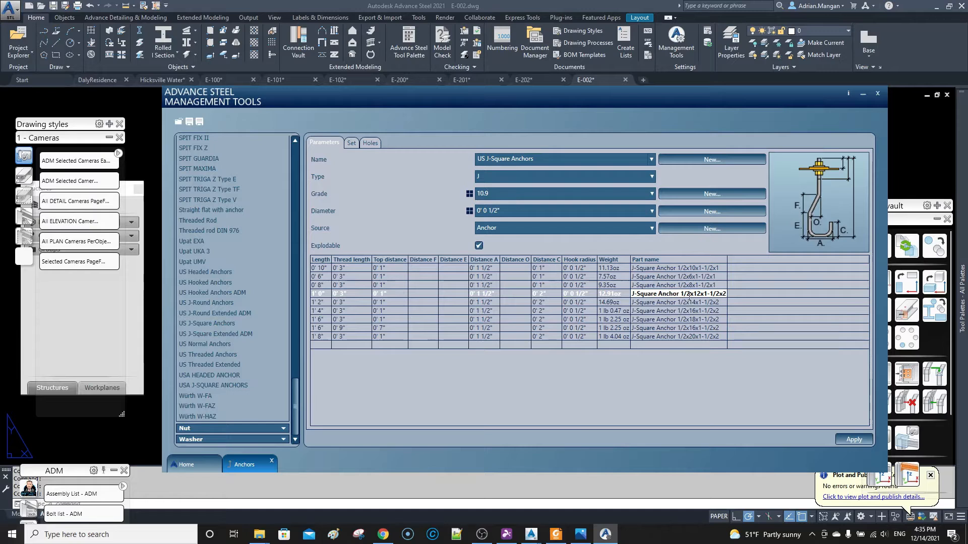
{"action": "key", "text": "Delete"}
{"action": "key", "text": "BackSpace"}
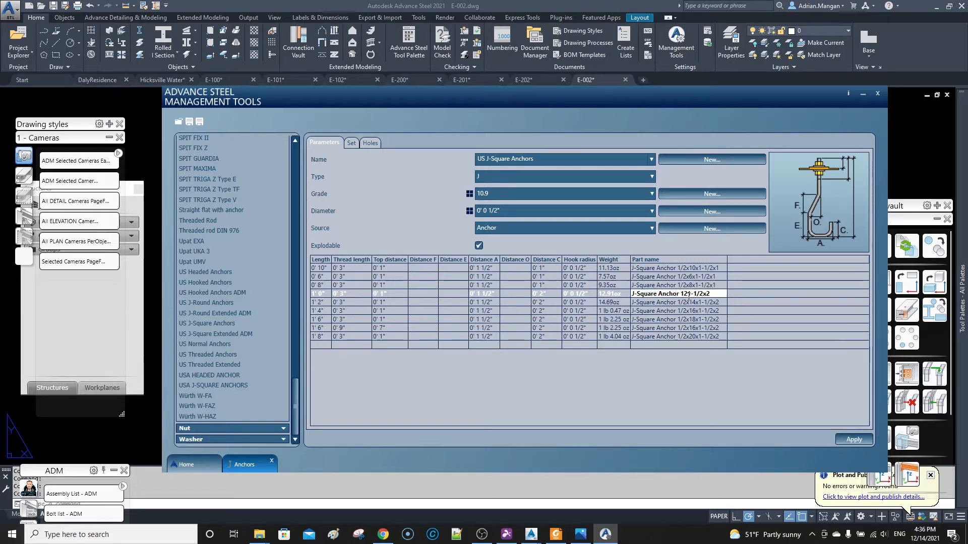
{"action": "key", "text": "Delete"}
{"action": "type", "text": "\""}
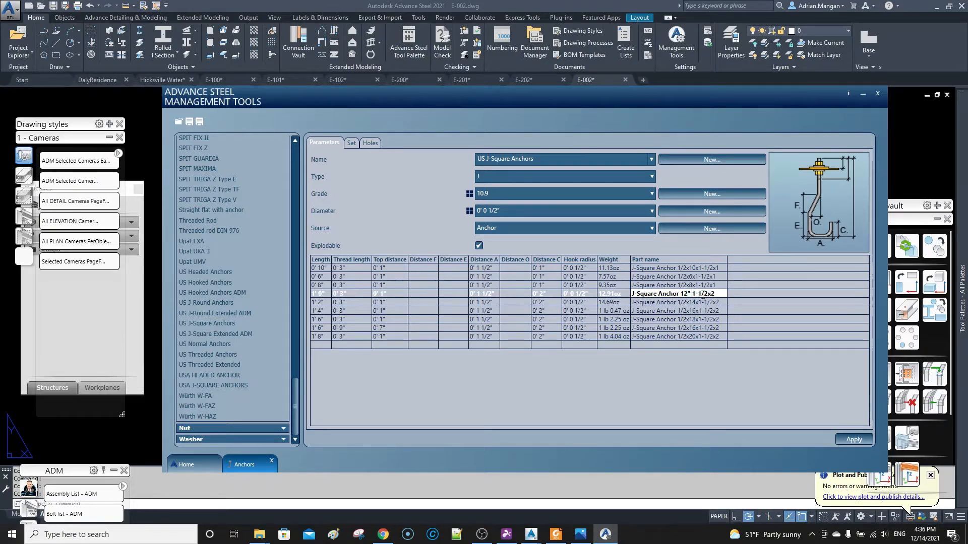
{"action": "type", "text": " long"}
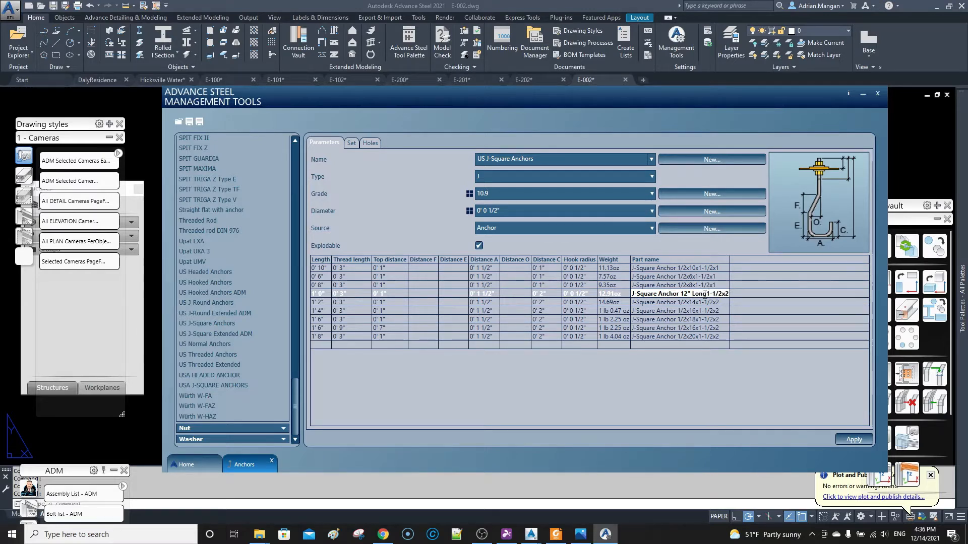
{"action": "type", "text": " ("}
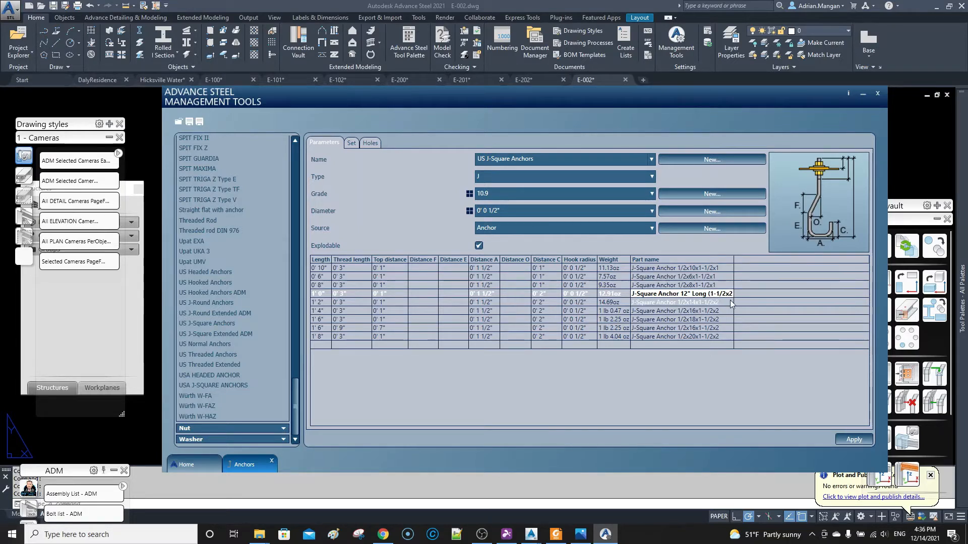
Add "Long" after 12" in that part name and enclose the hook dimensions 1-1/2x2 in parentheses.
{"action": "type", "text": ")"}
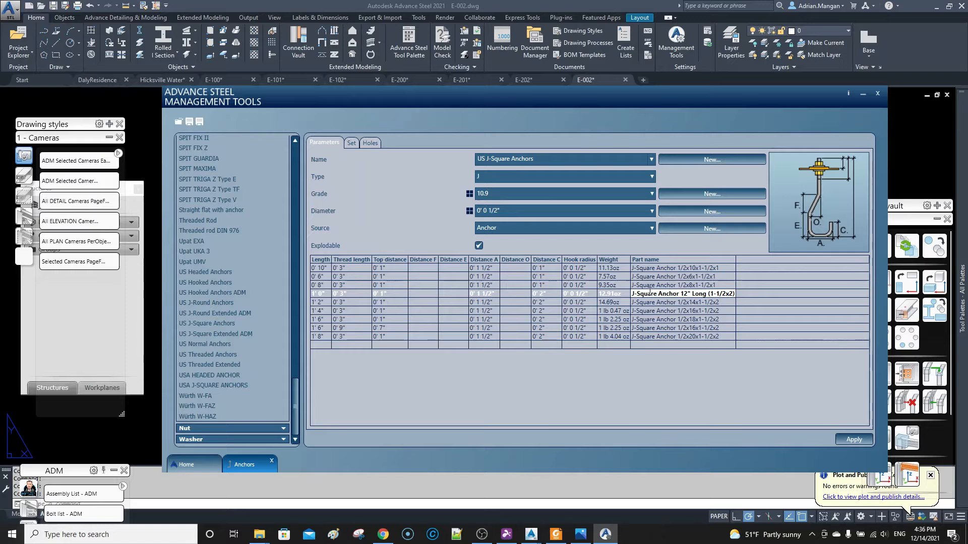
Prefix the 12" anchor's part name with 1/2"Ø, apply the change and put Management Tools away.
{"action": "type", "text": "1/2\""}
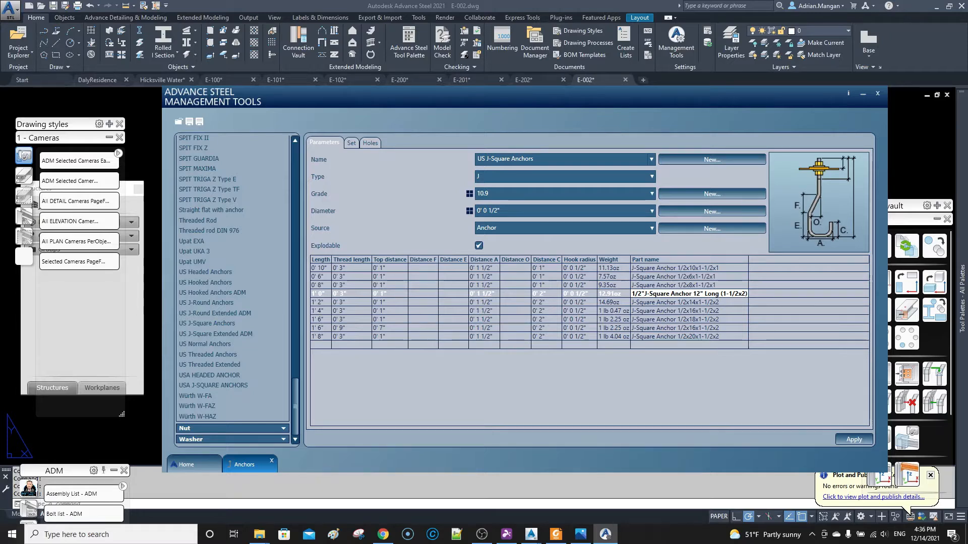
{"action": "type", "text": "Ø"}
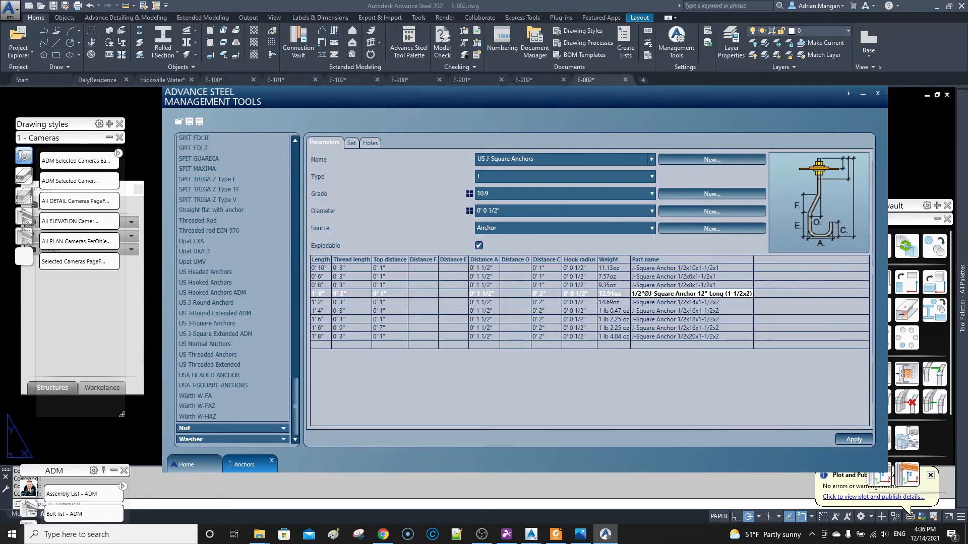
{"action": "left_click", "coordinate": [644, 294]}
{"action": "key", "text": "BackSpace"}
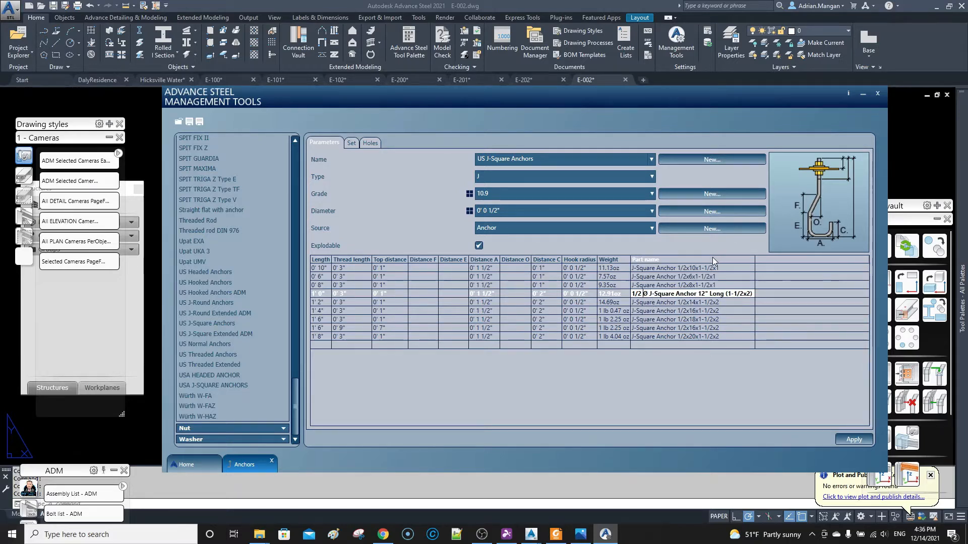
{"action": "type", "text": "\""}
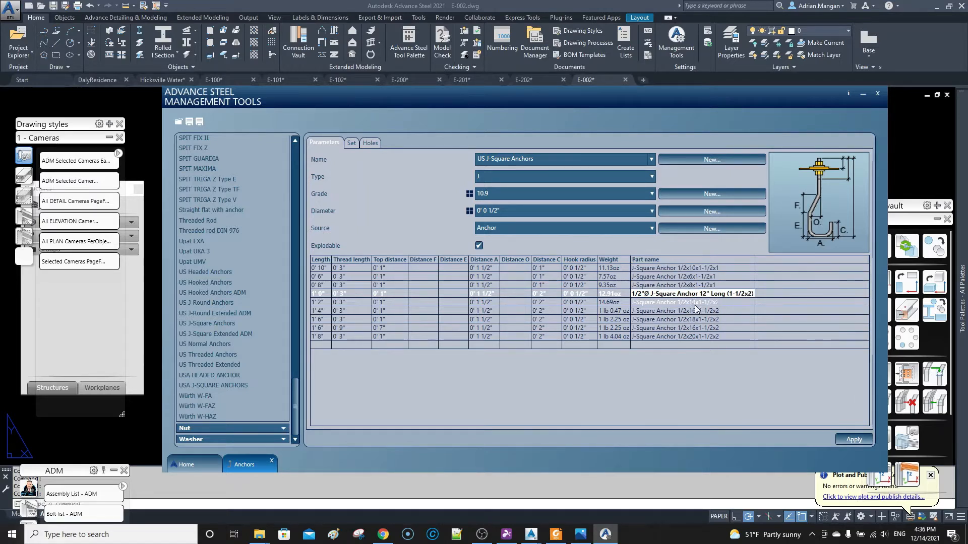
{"action": "left_click", "coordinate": [724, 304]}
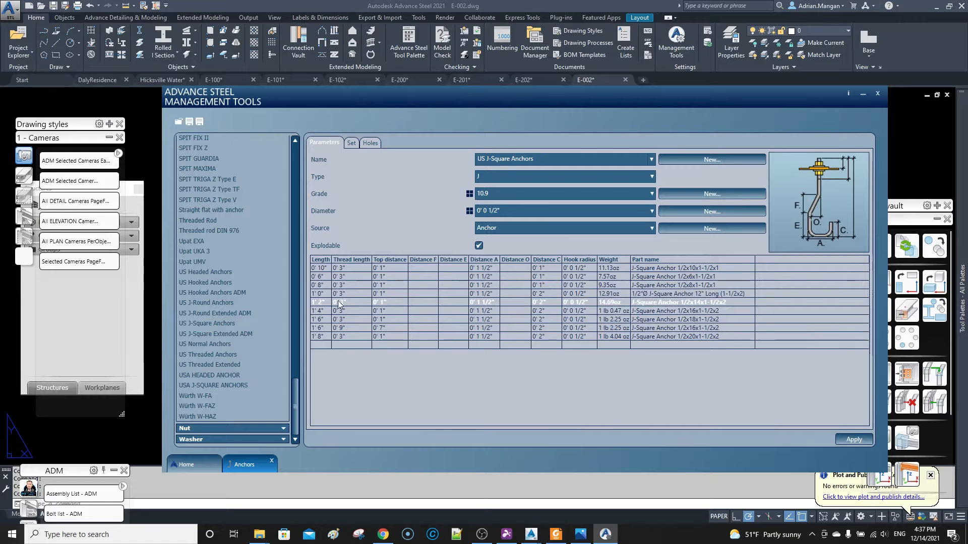
{"action": "left_click", "coordinate": [855, 440]}
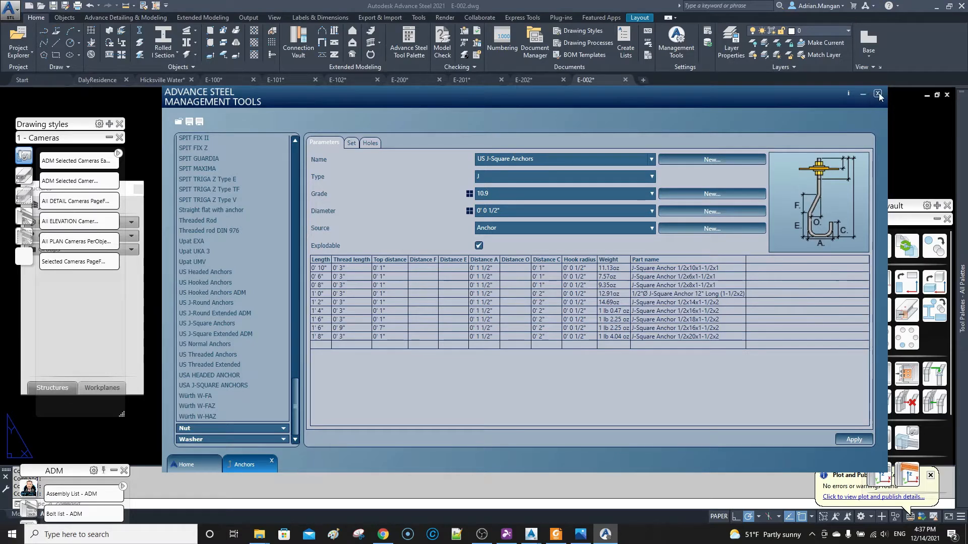
{"action": "left_click", "coordinate": [862, 94]}
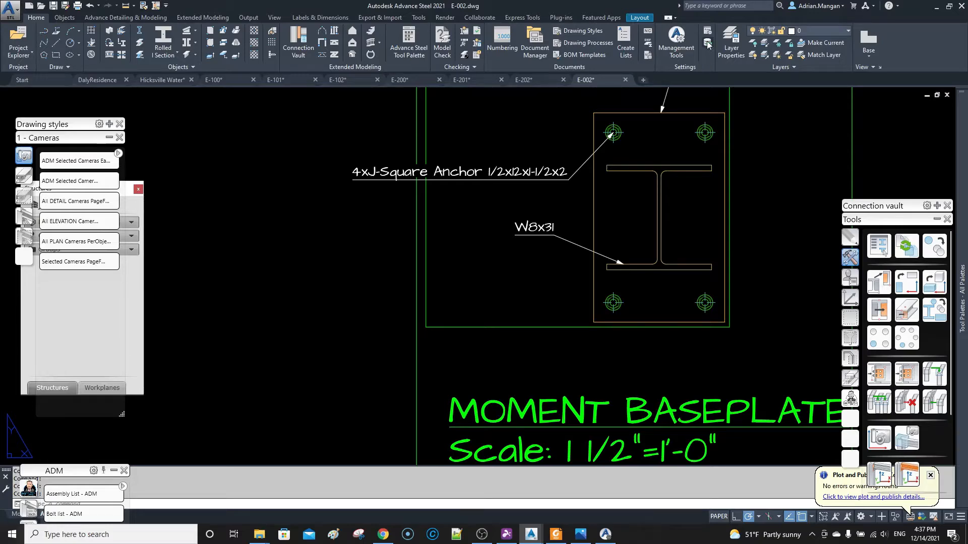
Switch to the Hicksville Water model and check the definition properties of the anchors below the column baseplate.
{"action": "scroll", "coordinate": [643, 164], "scroll_direction": "down", "scroll_amount": 4}
{"action": "middle_click_drag", "start_coordinate": [643, 164], "coordinate": [583, 163]}
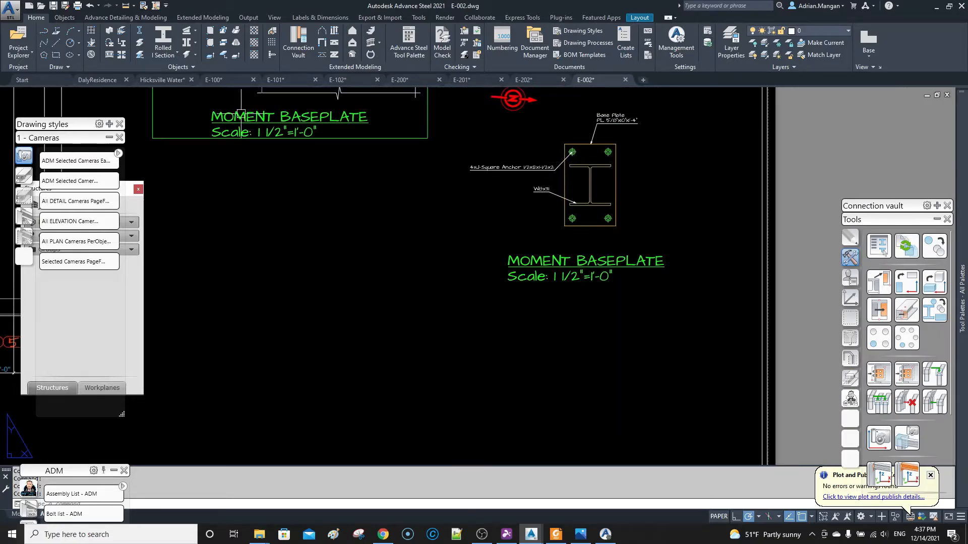
{"action": "left_click", "coordinate": [157, 80]}
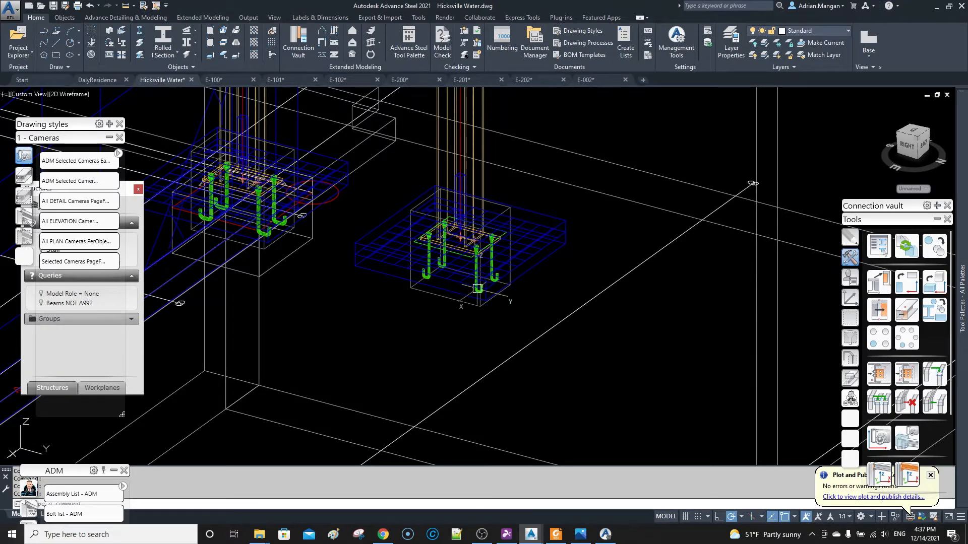
{"action": "scroll", "coordinate": [478, 288], "scroll_direction": "up", "scroll_amount": 4}
{"action": "left_click", "coordinate": [478, 288]}
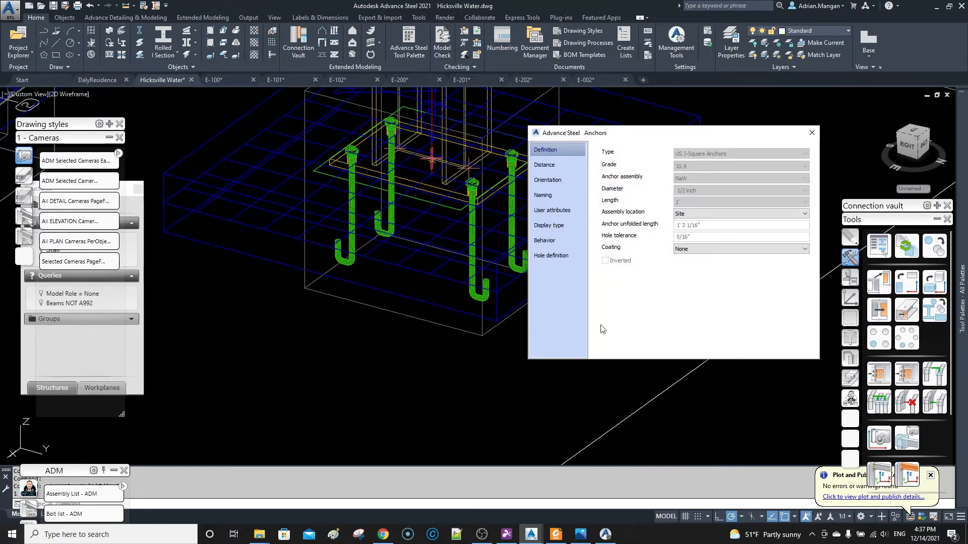
{"action": "key", "text": "Escape"}
{"action": "scroll", "coordinate": [527, 145], "scroll_direction": "up", "scroll_amount": 3}
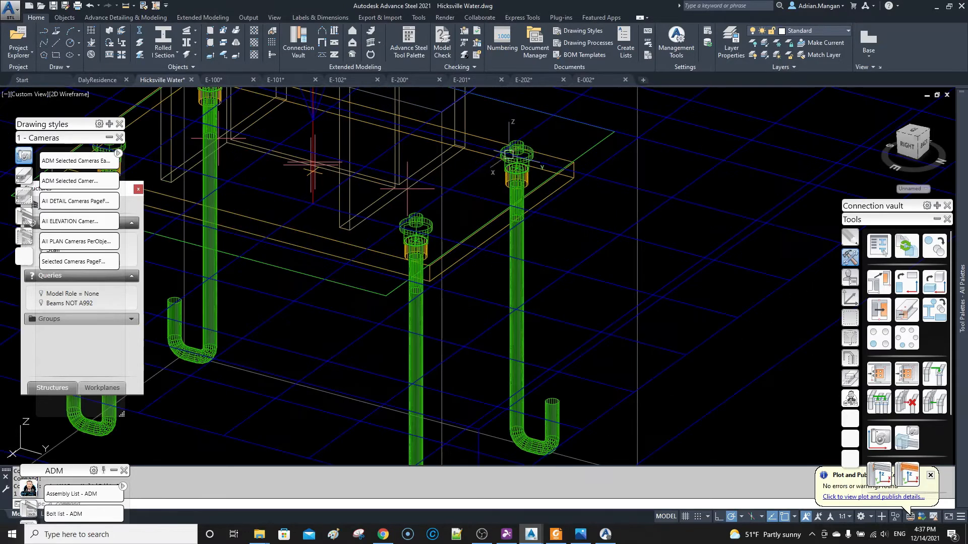
{"action": "left_click", "coordinate": [527, 146]}
{"action": "right_click", "coordinate": [527, 145]}
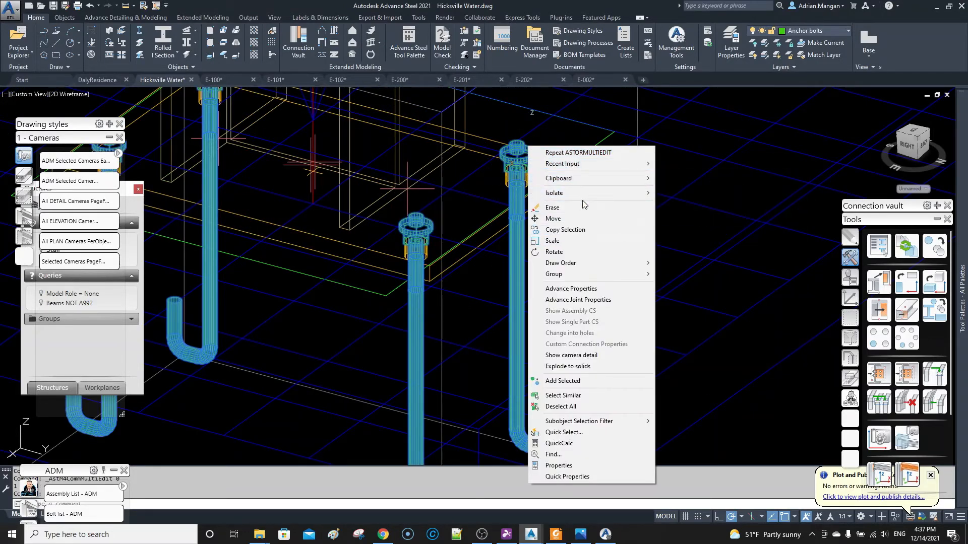
{"action": "mouse_move", "coordinate": [643, 266]}
{"action": "left_click", "coordinate": [438, 201]}
{"action": "scroll", "coordinate": [538, 208], "scroll_direction": "down", "scroll_amount": 6}
{"action": "middle_click_drag", "start_coordinate": [283, 164], "coordinate": [347, 227]}
{"action": "scroll", "coordinate": [258, 193], "scroll_direction": "up", "scroll_amount": 5}
{"action": "scroll", "coordinate": [351, 220], "scroll_direction": "down", "scroll_amount": 10}
{"action": "key", "text": "Escape"}
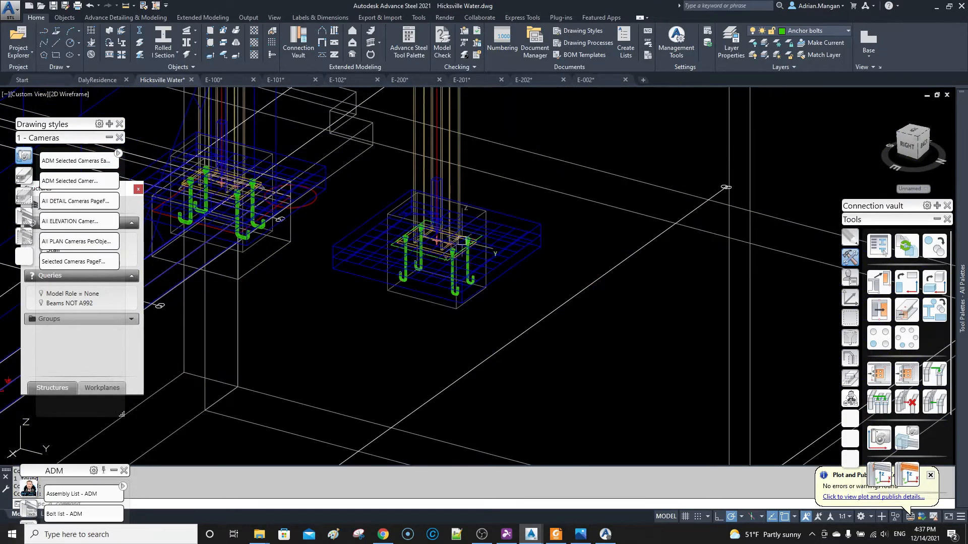
{"action": "scroll", "coordinate": [449, 240], "scroll_direction": "up", "scroll_amount": 6}
{"action": "scroll", "coordinate": [434, 237], "scroll_direction": "up", "scroll_amount": 3}
{"action": "scroll", "coordinate": [366, 285], "scroll_direction": "down", "scroll_amount": 2}
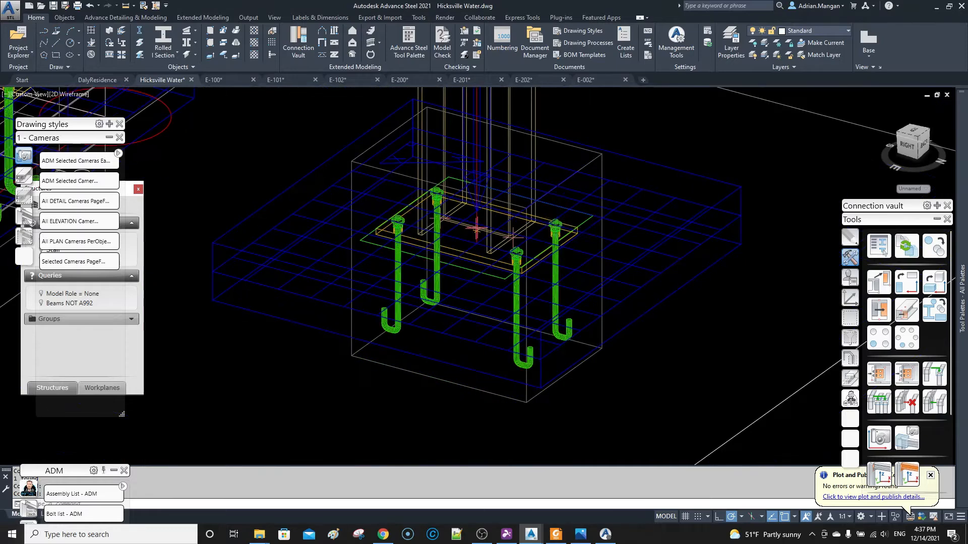
Open the joint properties of the column baseplate's anchors and bring up the base plate's anchor and hole settings.
{"action": "scroll", "coordinate": [366, 285], "scroll_direction": "up", "scroll_amount": 5}
{"action": "left_click", "coordinate": [560, 222]}
{"action": "key", "text": "Escape"}
{"action": "scroll", "coordinate": [560, 222], "scroll_direction": "down", "scroll_amount": 5}
{"action": "scroll", "coordinate": [560, 222], "scroll_direction": "up", "scroll_amount": 7}
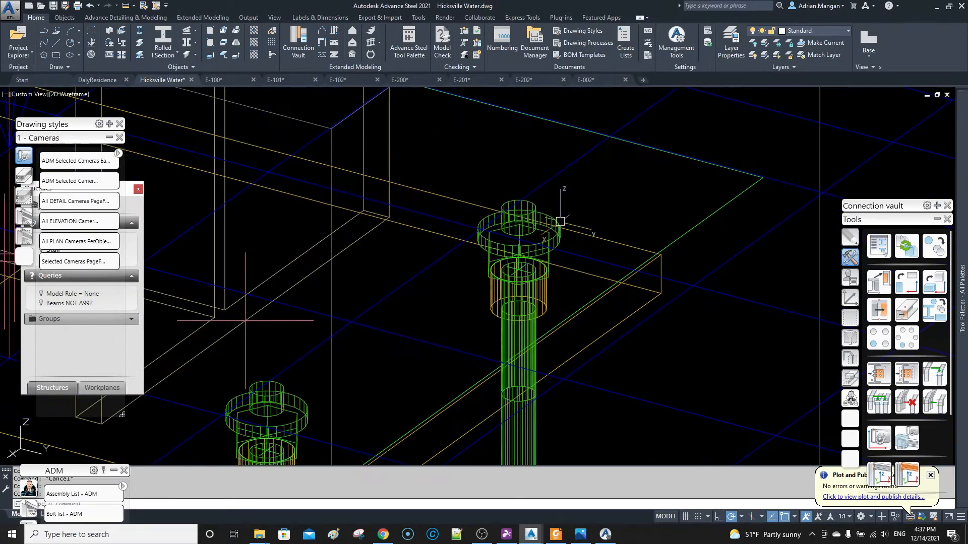
{"action": "left_click", "coordinate": [560, 222]}
{"action": "right_click", "coordinate": [560, 222]}
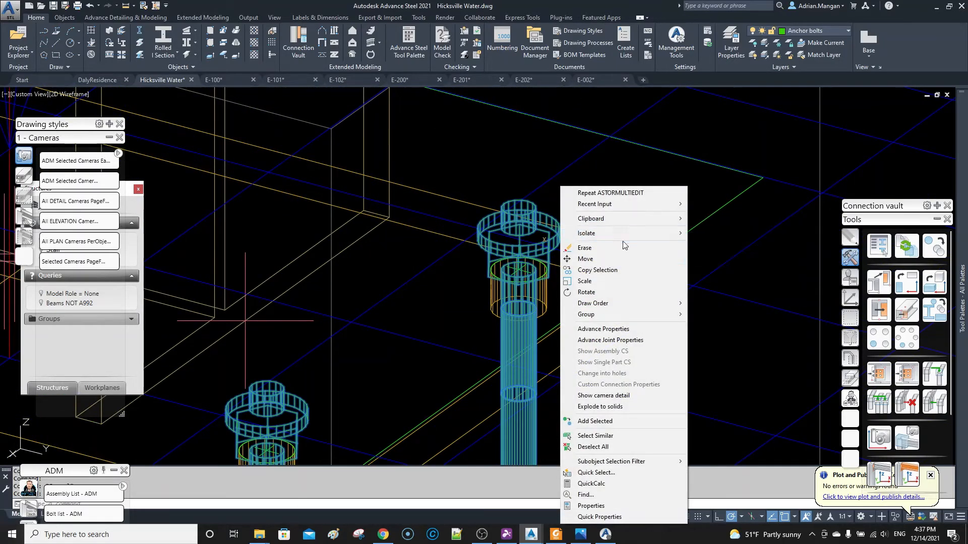
{"action": "left_click", "coordinate": [634, 340]}
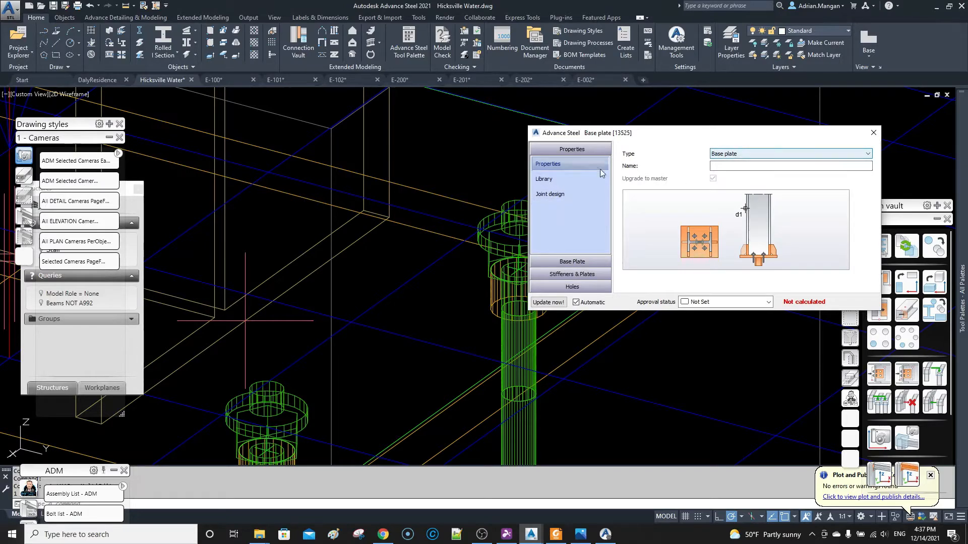
{"action": "left_click", "coordinate": [593, 263]}
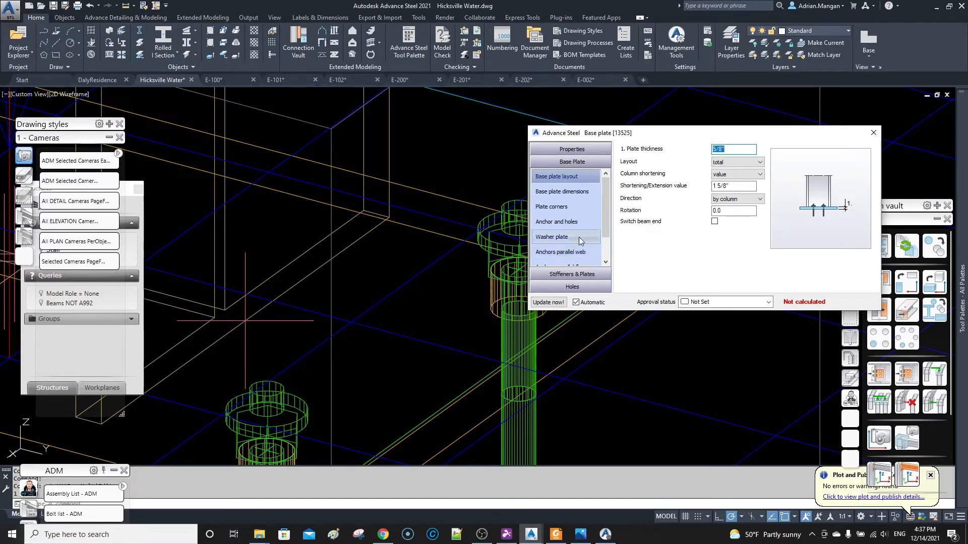
{"action": "left_click", "coordinate": [574, 252]}
{"action": "left_click", "coordinate": [579, 226]}
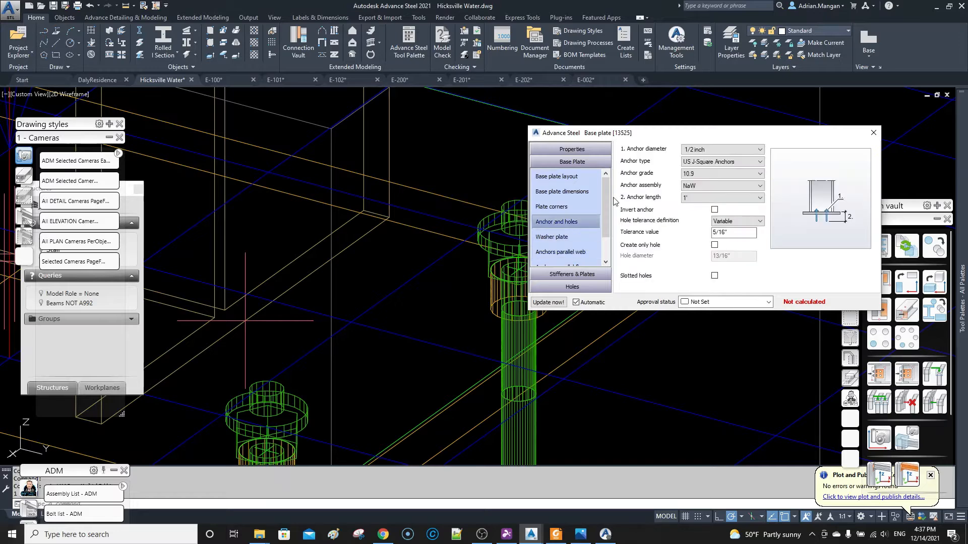
Change the anchor type to US J-Round Extended ADM and back to US J-Square Anchors, set the diameter to 1/2 inch, and close the joint properties.
{"action": "left_click", "coordinate": [746, 161]}
{"action": "left_click", "coordinate": [721, 335]}
{"action": "left_click", "coordinate": [731, 161]}
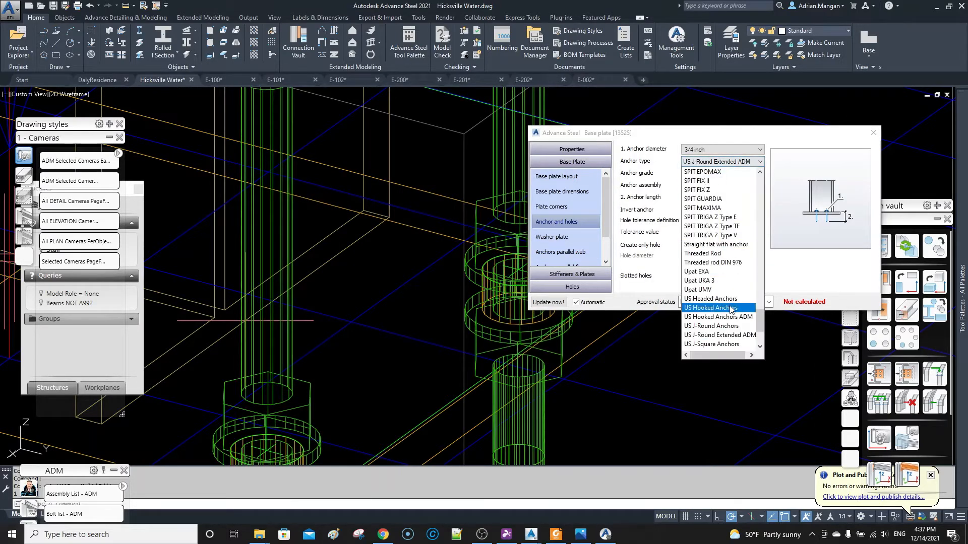
{"action": "scroll", "coordinate": [726, 303], "scroll_direction": "down", "scroll_amount": 2}
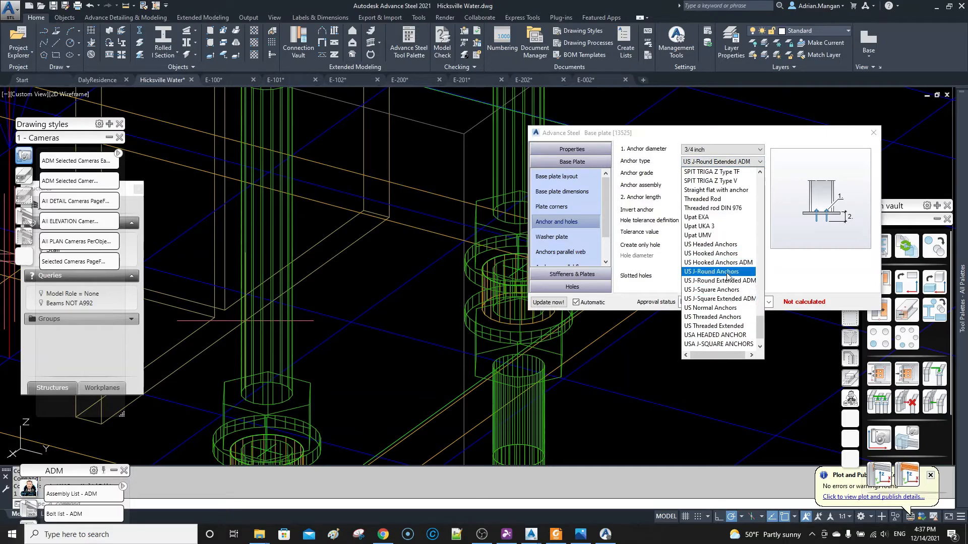
{"action": "left_click", "coordinate": [726, 290]}
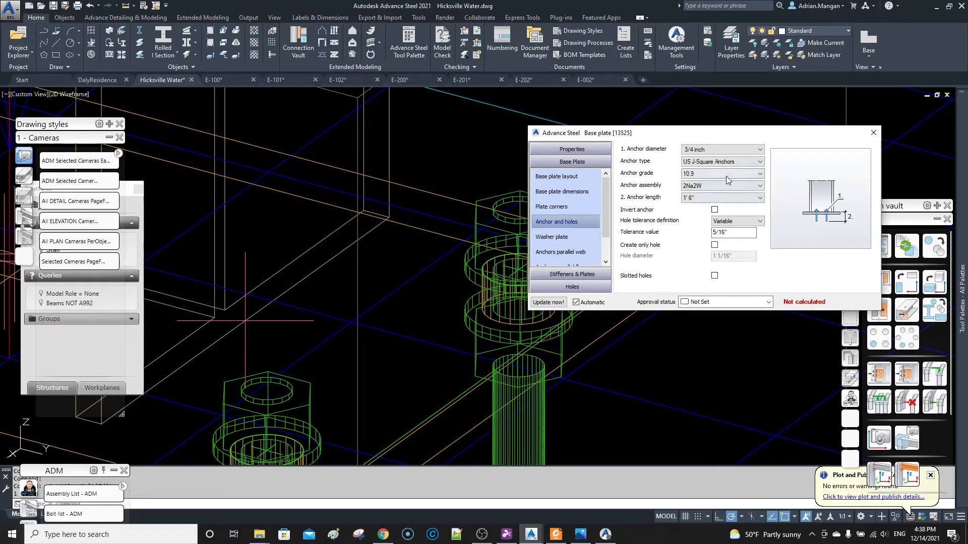
{"action": "left_click", "coordinate": [744, 150]}
{"action": "left_click", "coordinate": [698, 165]}
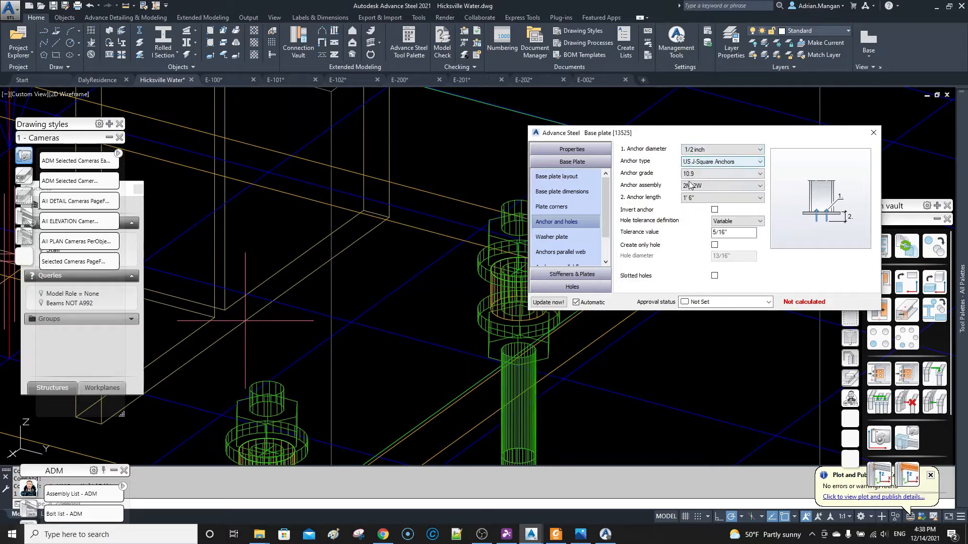
{"action": "scroll", "coordinate": [450, 236], "scroll_direction": "down", "scroll_amount": 5}
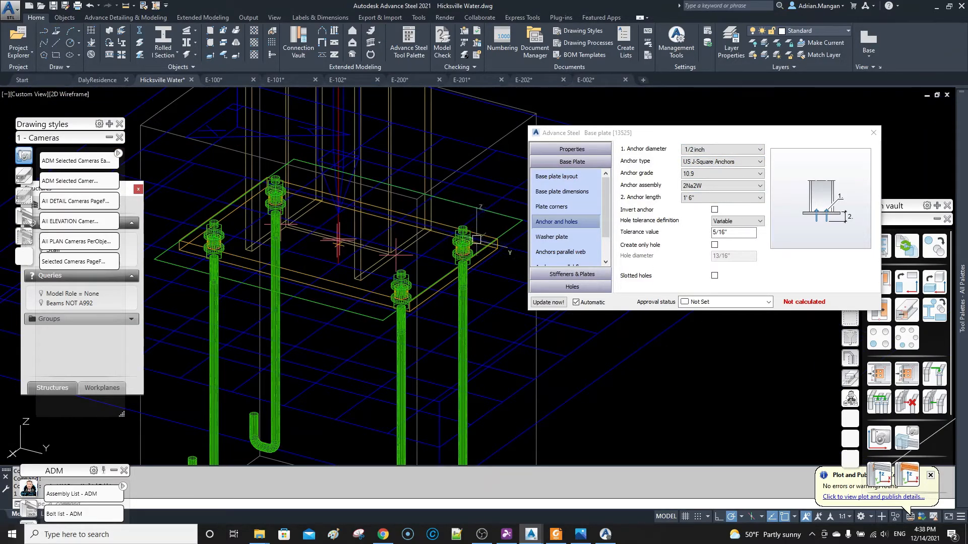
{"action": "left_click", "coordinate": [873, 133]}
{"action": "middle_click_drag", "start_coordinate": [486, 242], "coordinate": [563, 194]}
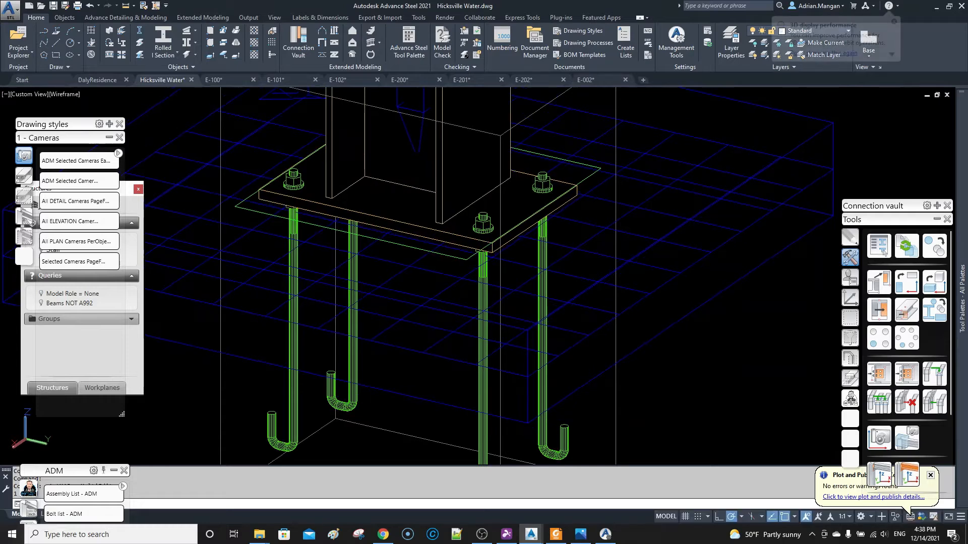
{"action": "scroll", "coordinate": [564, 195], "scroll_direction": "down", "scroll_amount": 5}
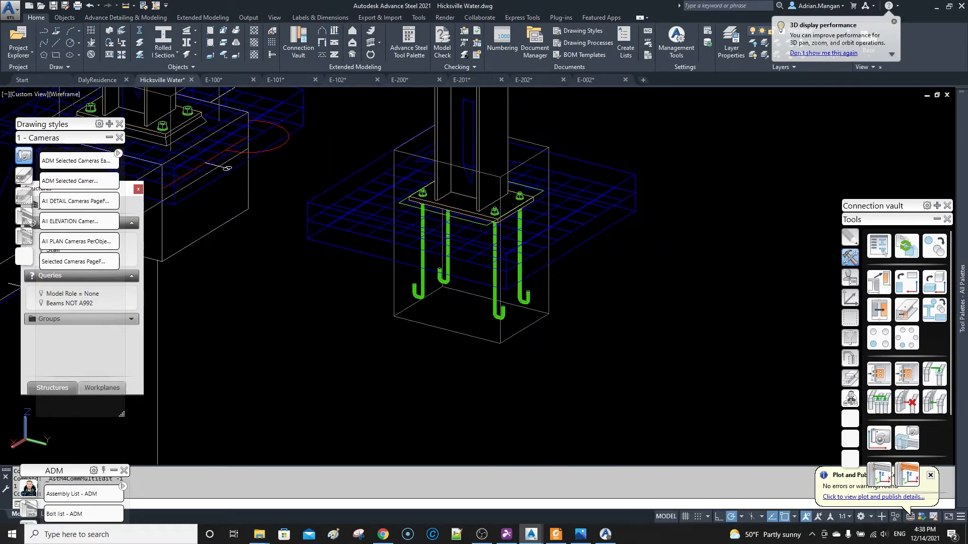
Switch to drawing E-002 and update the moment baseplate detail that contains the J-Square anchor label.
{"action": "left_click", "coordinate": [602, 79]}
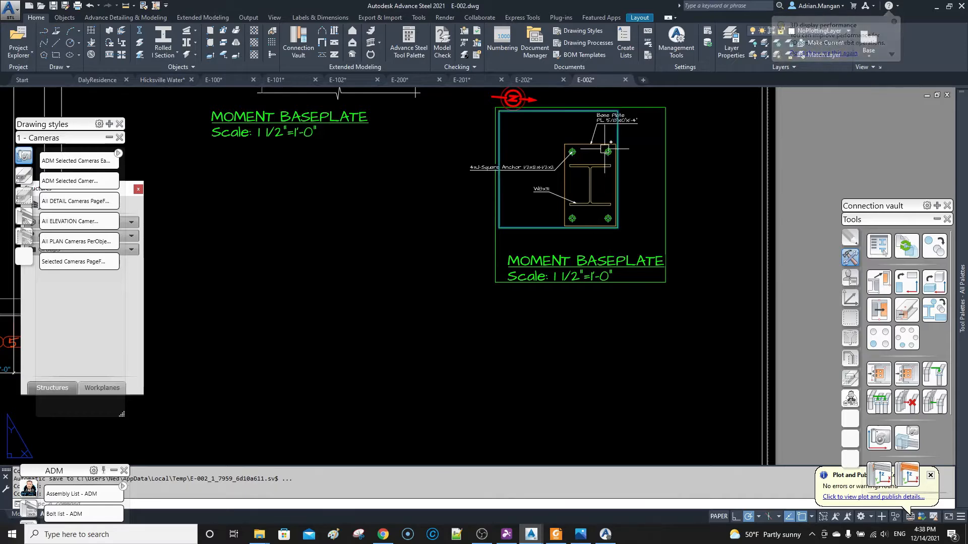
{"action": "scroll", "coordinate": [605, 148], "scroll_direction": "up", "scroll_amount": 6}
{"action": "left_click", "coordinate": [600, 132]}
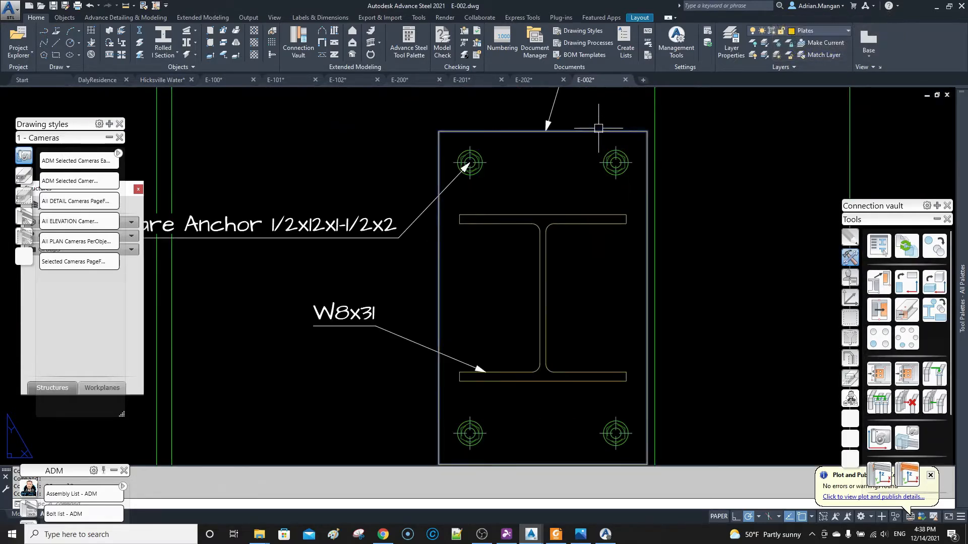
{"action": "left_click", "coordinate": [309, 19]}
{"action": "key", "text": "Escape"}
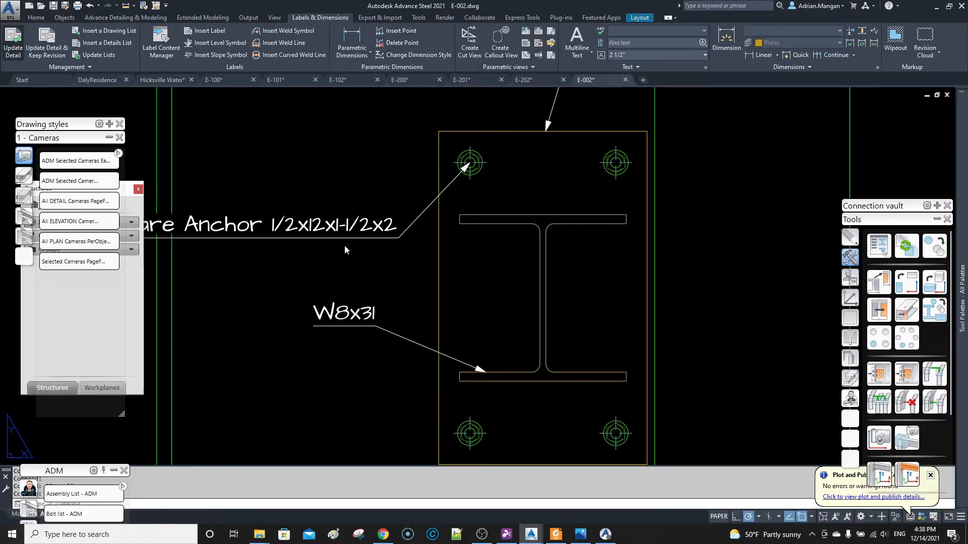
{"action": "scroll", "coordinate": [342, 247], "scroll_direction": "down", "scroll_amount": 2}
{"action": "middle_click_drag", "start_coordinate": [298, 229], "coordinate": [449, 228]}
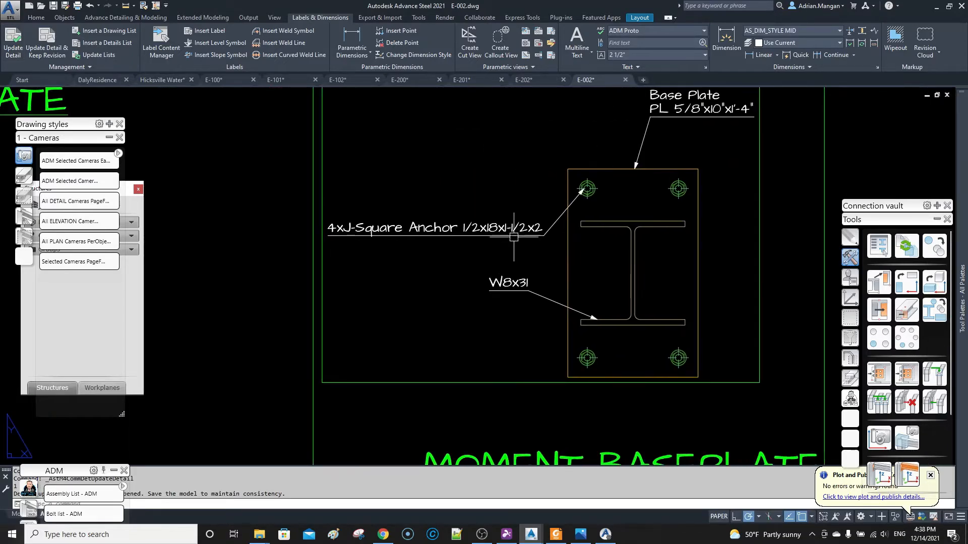
{"action": "scroll", "coordinate": [449, 228], "scroll_direction": "up", "scroll_amount": 4}
{"action": "scroll", "coordinate": [454, 227], "scroll_direction": "down", "scroll_amount": 2}
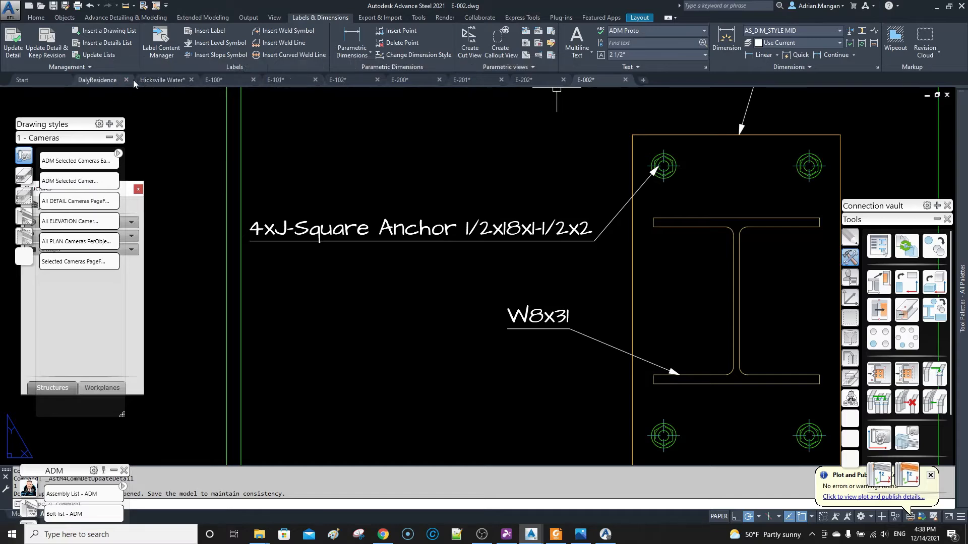
In the Hicksville Water model, set the base plate joint's anchor length to 1' and save the model.
{"action": "left_click", "coordinate": [160, 81]}
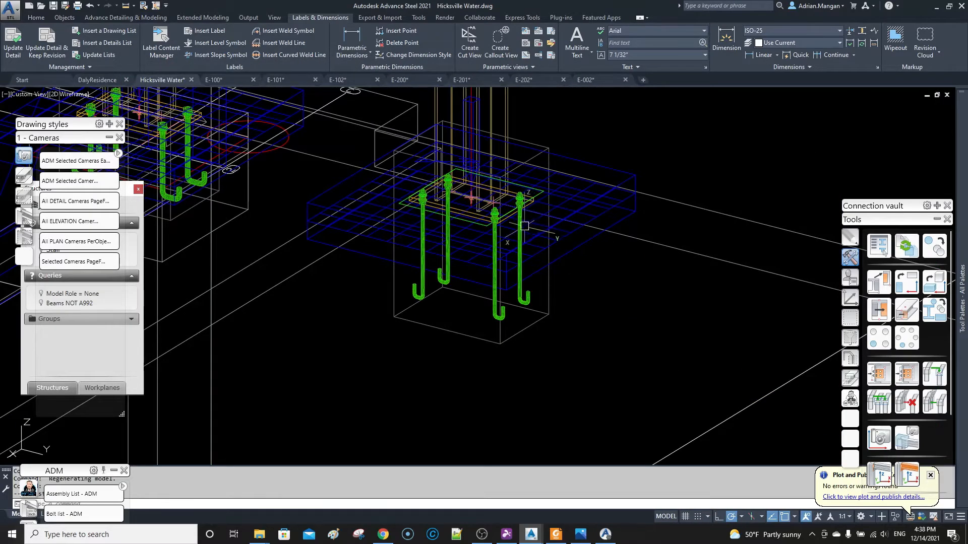
{"action": "left_click", "coordinate": [521, 195]}
{"action": "right_click", "coordinate": [522, 188]}
{"action": "left_click", "coordinate": [600, 351]}
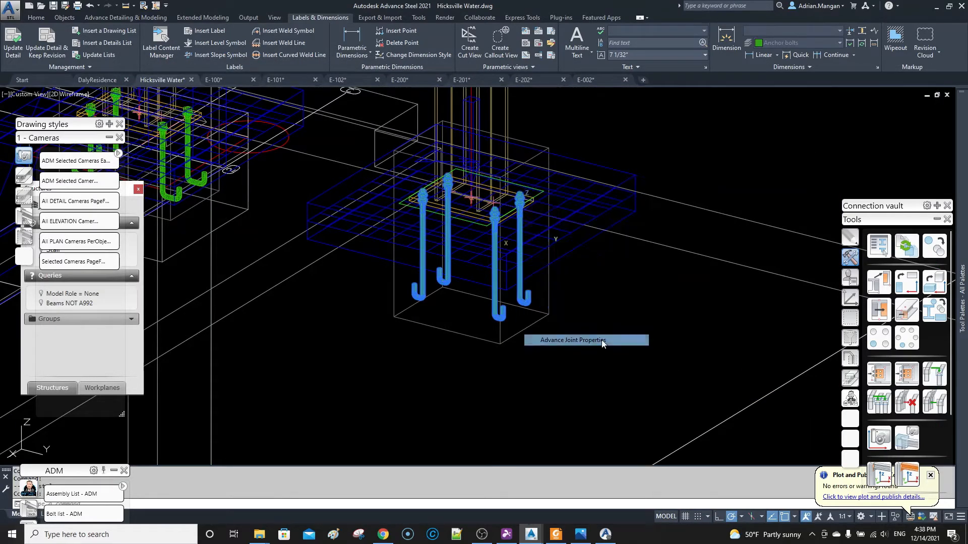
{"action": "double_click", "coordinate": [566, 213]}
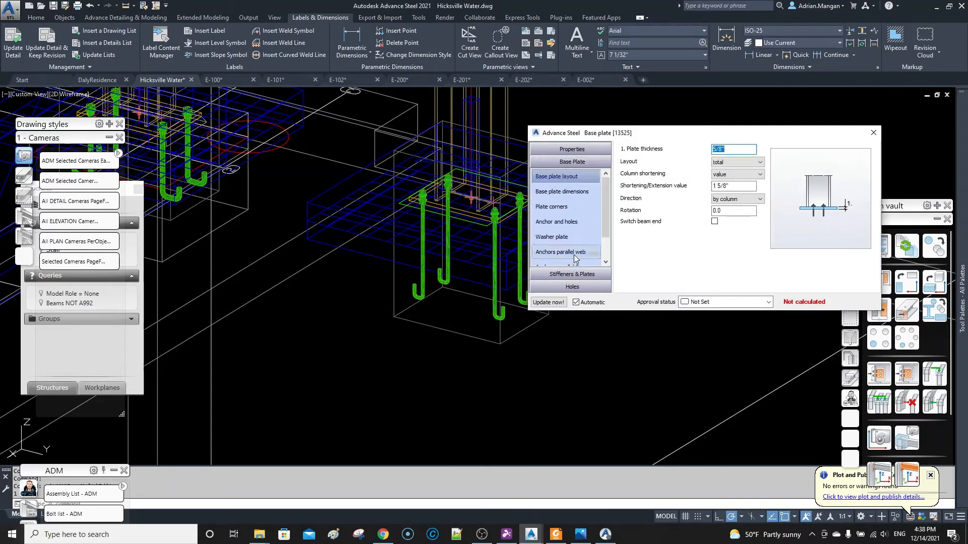
{"action": "left_click", "coordinate": [559, 222]}
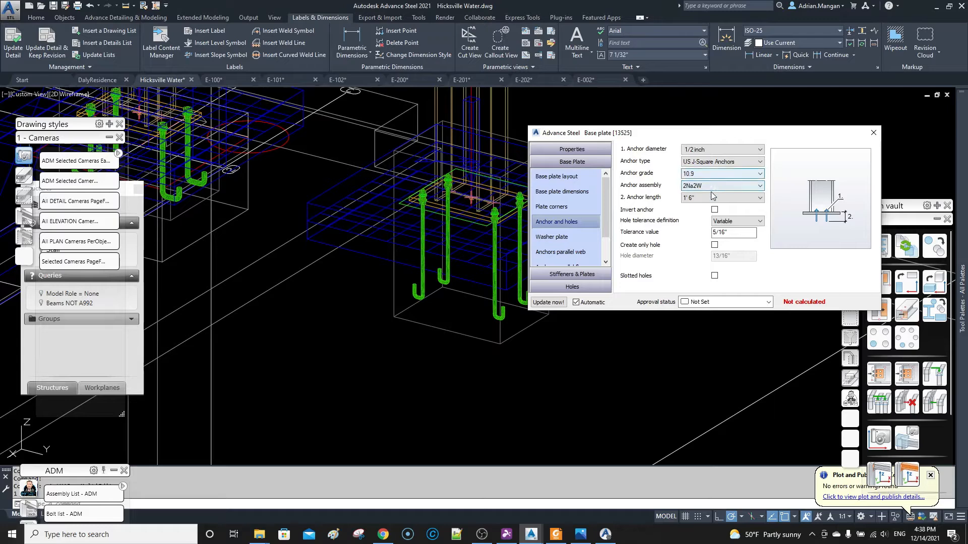
{"action": "left_click", "coordinate": [713, 196]}
{"action": "left_click", "coordinate": [703, 241]}
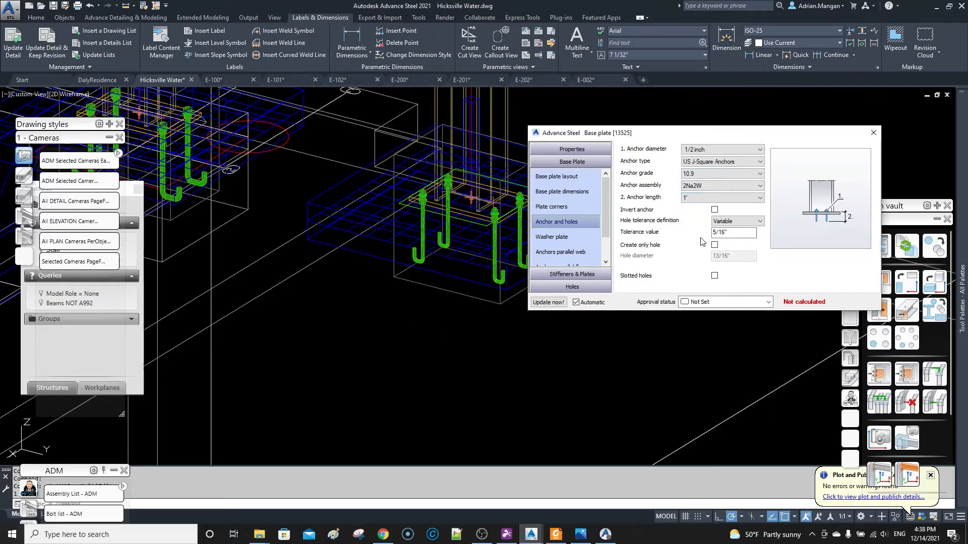
{"action": "left_click", "coordinate": [873, 133]}
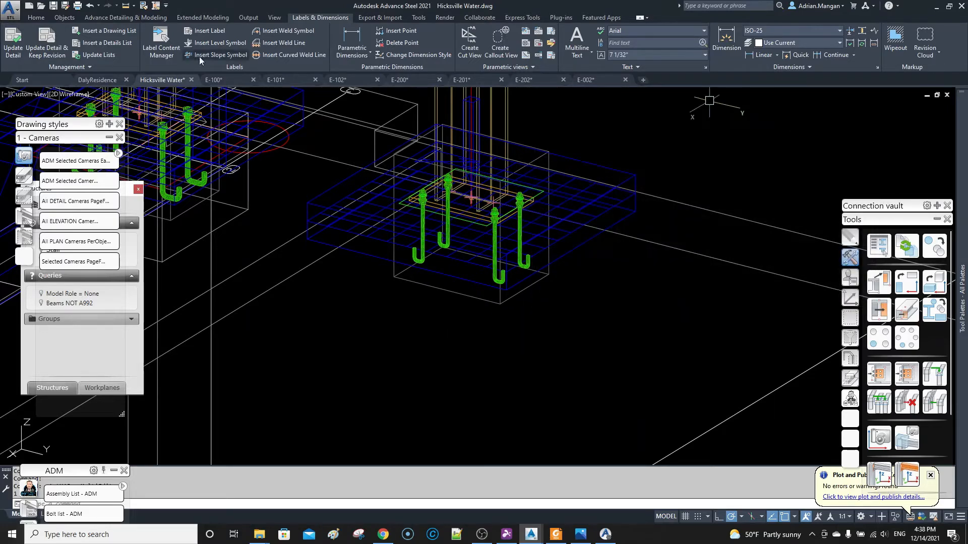
{"action": "left_click", "coordinate": [54, 6]}
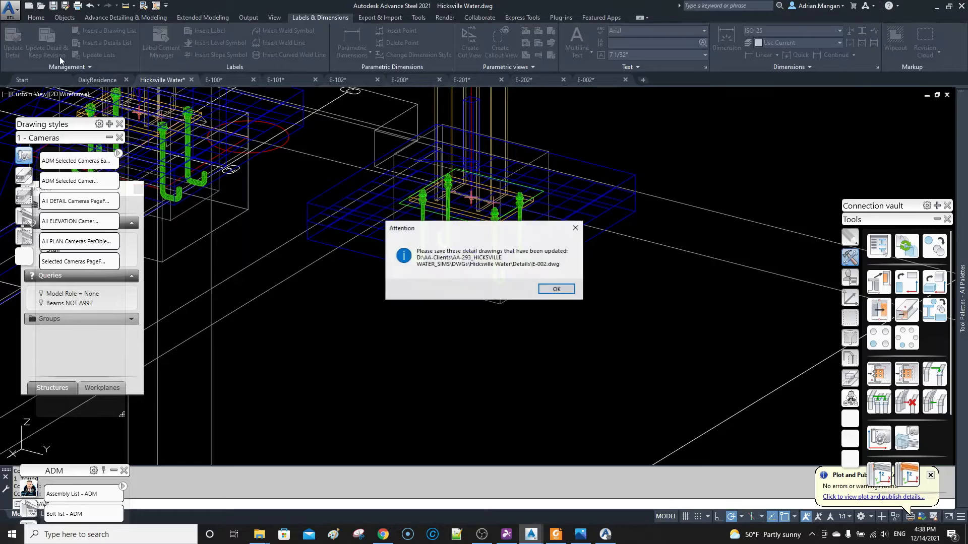
{"action": "left_click", "coordinate": [556, 289]}
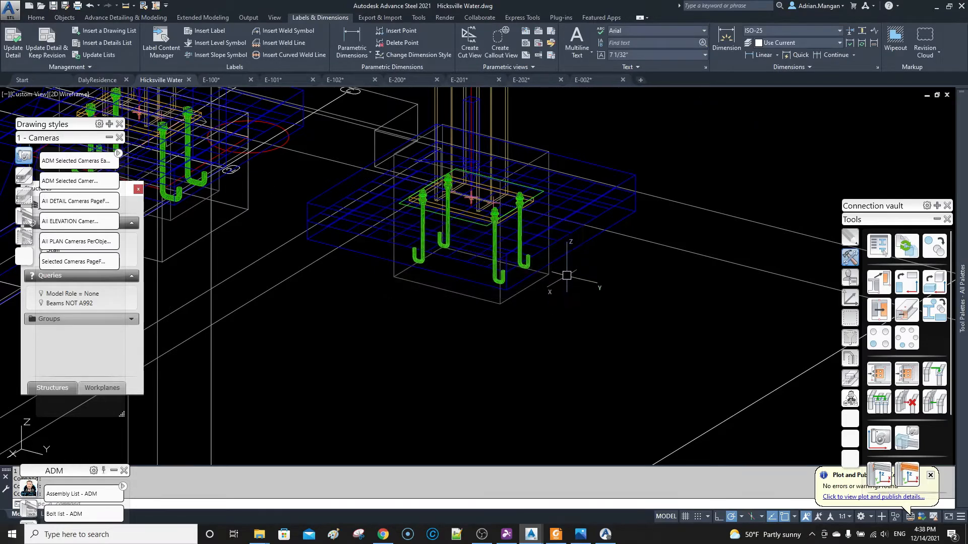
Update the moment baseplate detail in E-002 again, and retry the update using the column section.
{"action": "left_click", "coordinate": [595, 80]}
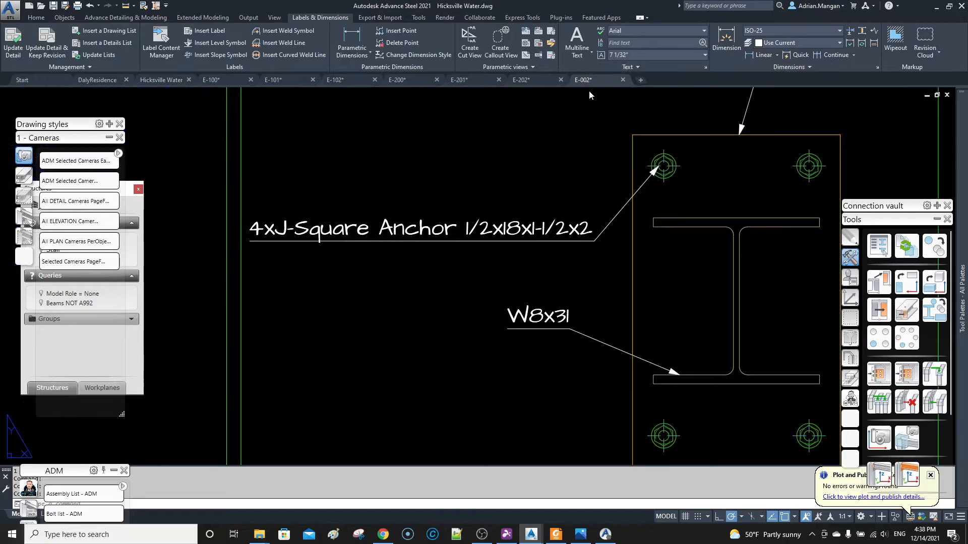
{"action": "left_click", "coordinate": [662, 138]}
{"action": "left_click", "coordinate": [12, 41]}
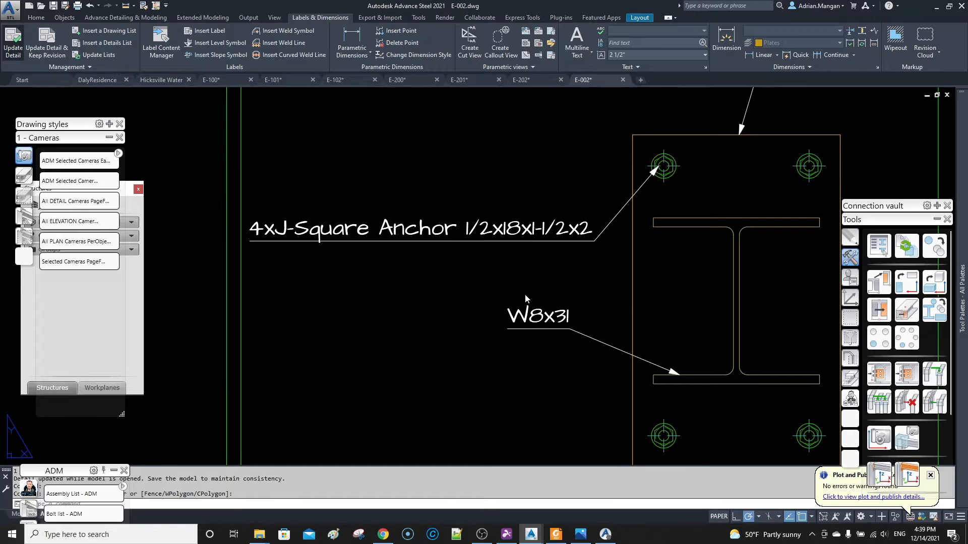
{"action": "scroll", "coordinate": [548, 313], "scroll_direction": "down", "scroll_amount": 5}
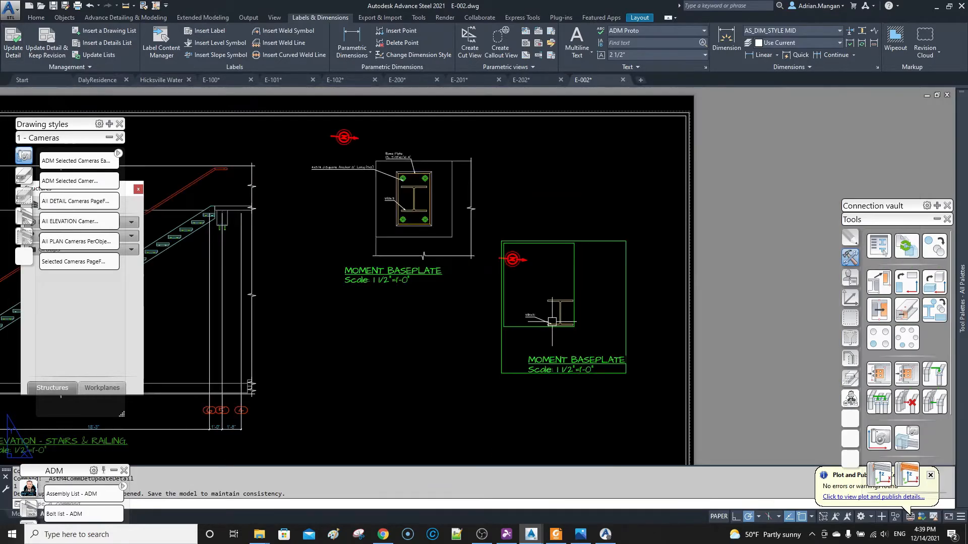
{"action": "scroll", "coordinate": [552, 321], "scroll_direction": "up", "scroll_amount": 5}
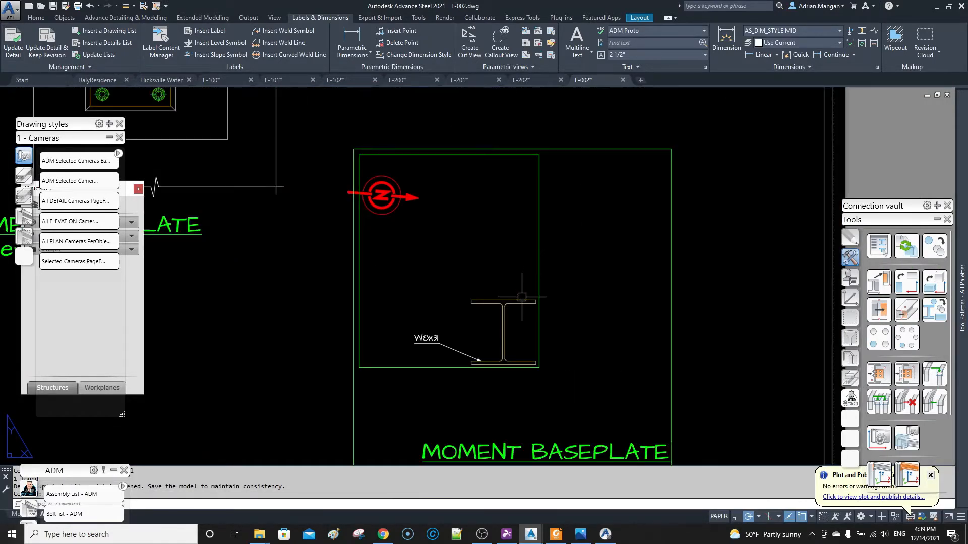
{"action": "left_click", "coordinate": [522, 297]}
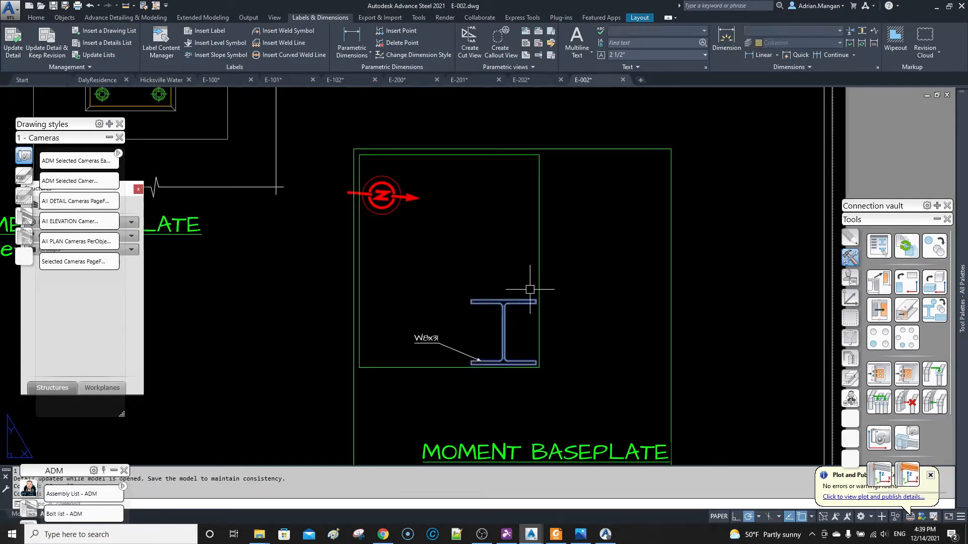
{"action": "left_click", "coordinate": [9, 42]}
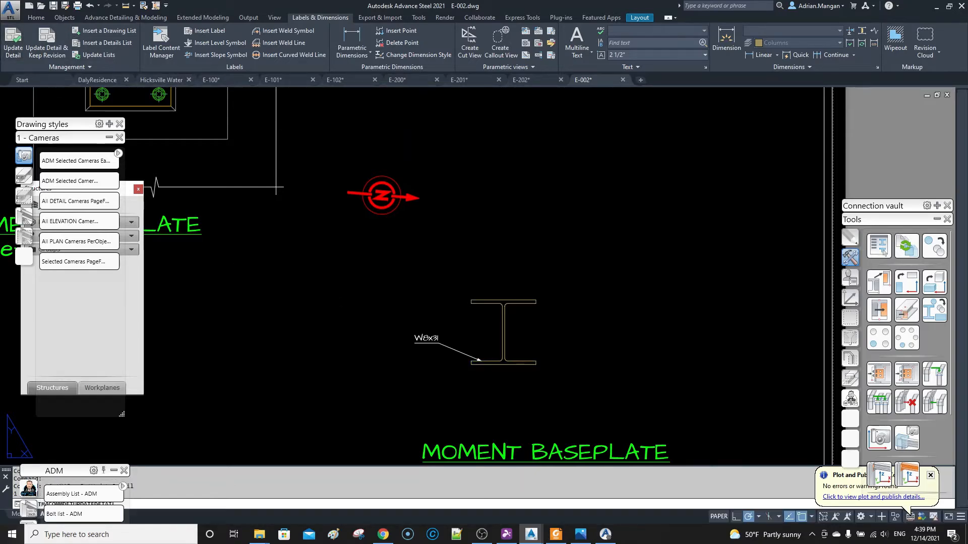
{"action": "scroll", "coordinate": [495, 303], "scroll_direction": "down", "scroll_amount": 8}
{"action": "scroll", "coordinate": [495, 302], "scroll_direction": "up", "scroll_amount": 4}
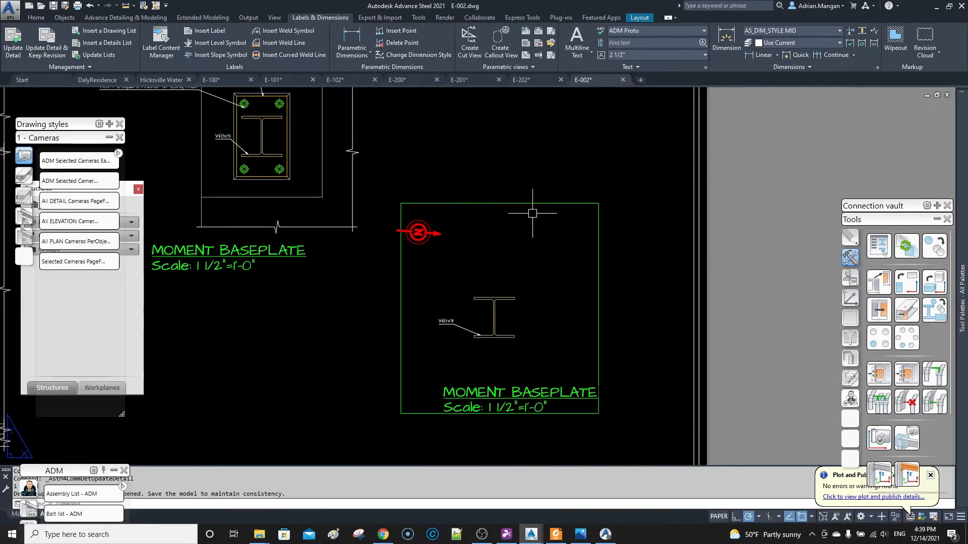
Close drawing E-002 without saving its changes and return to the Hicksville Water model.
{"action": "left_click", "coordinate": [623, 79]}
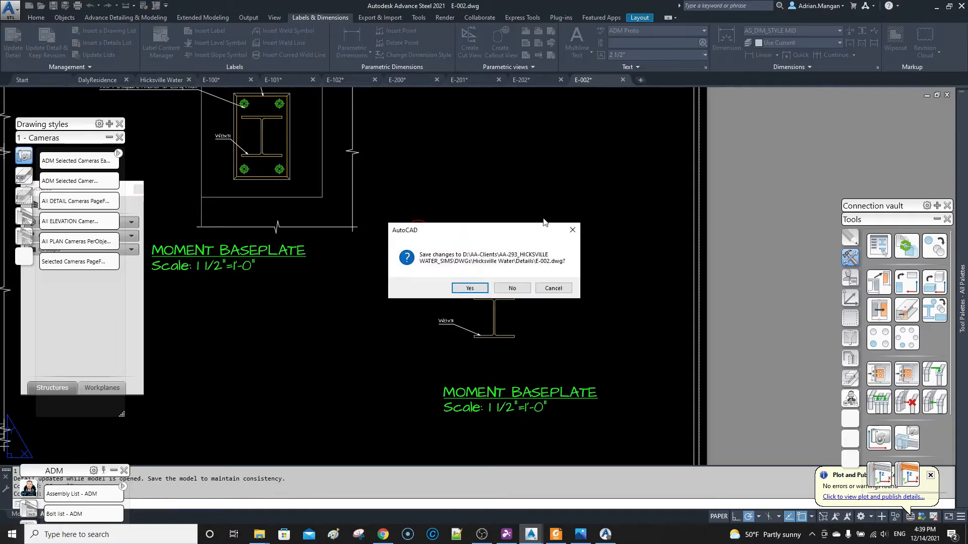
{"action": "left_click", "coordinate": [504, 289]}
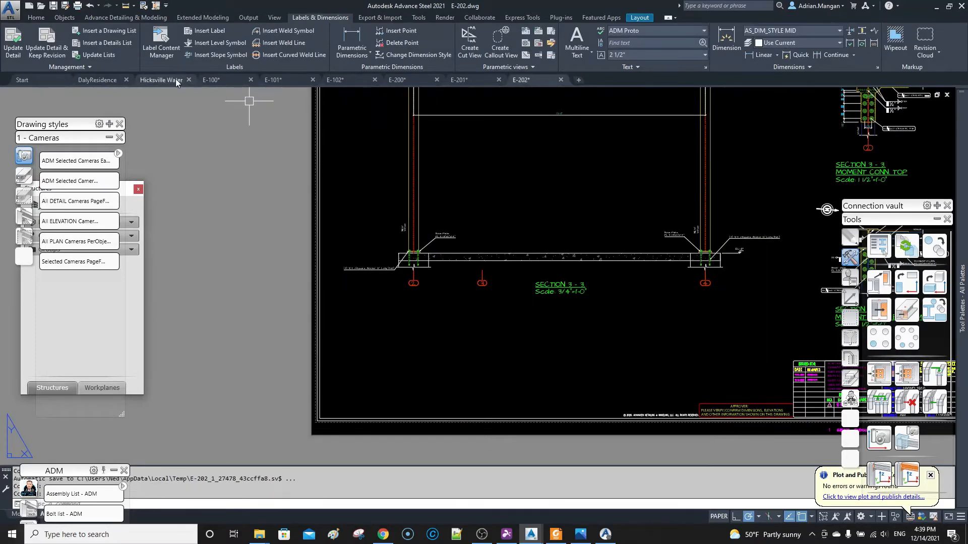
{"action": "left_click", "coordinate": [162, 80]}
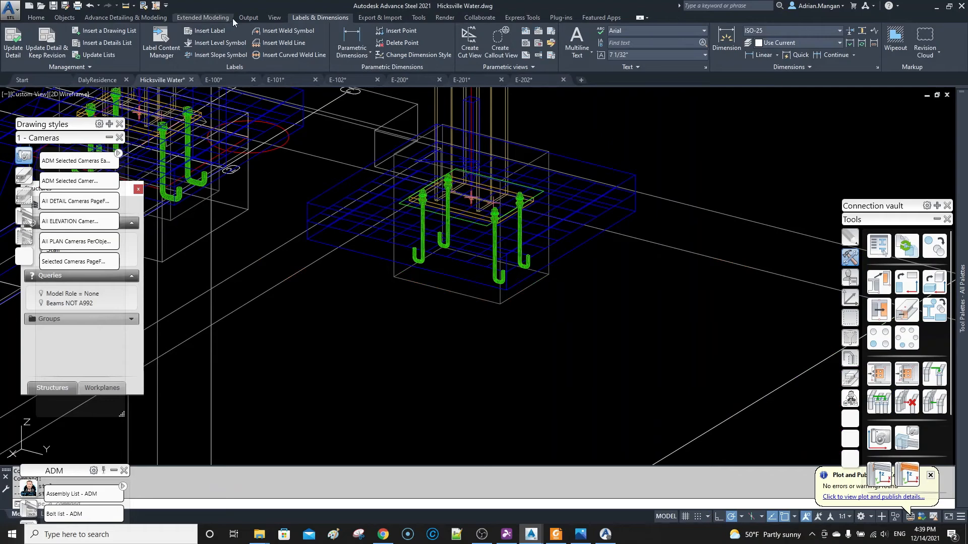
Open the camera detail for the base plate's camera in drawing E-002 and update the moment baseplate detail.
{"action": "left_click", "coordinate": [248, 18]}
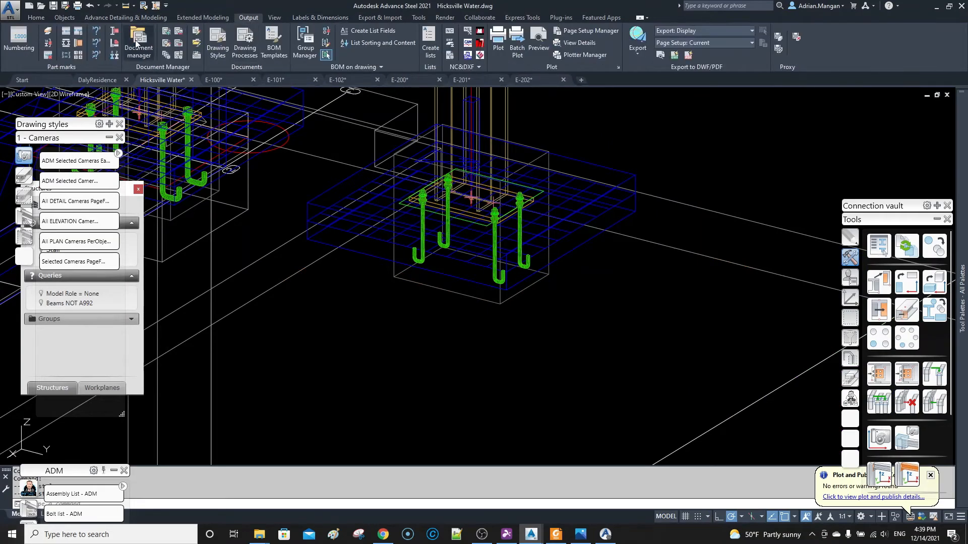
{"action": "left_click", "coordinate": [568, 190]}
{"action": "right_click", "coordinate": [567, 190]}
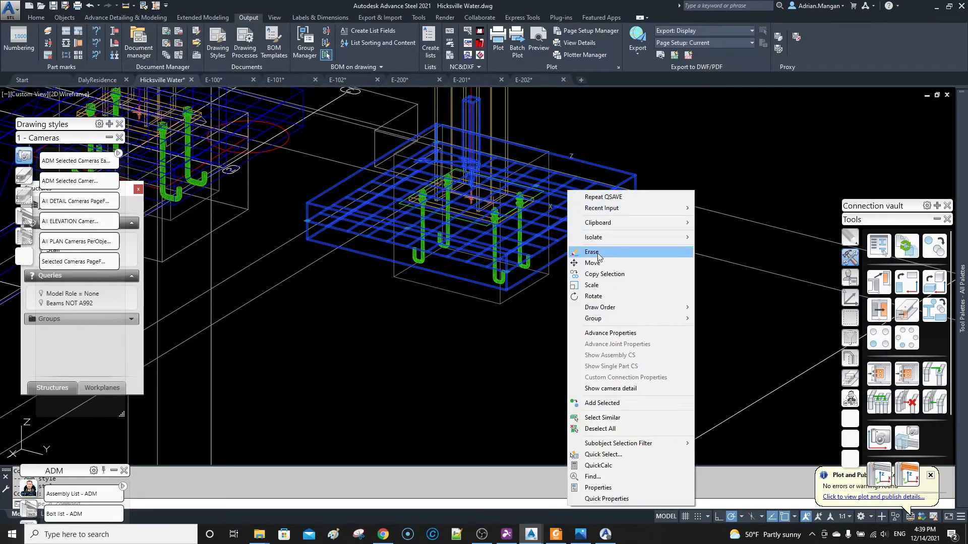
{"action": "left_click", "coordinate": [616, 389]}
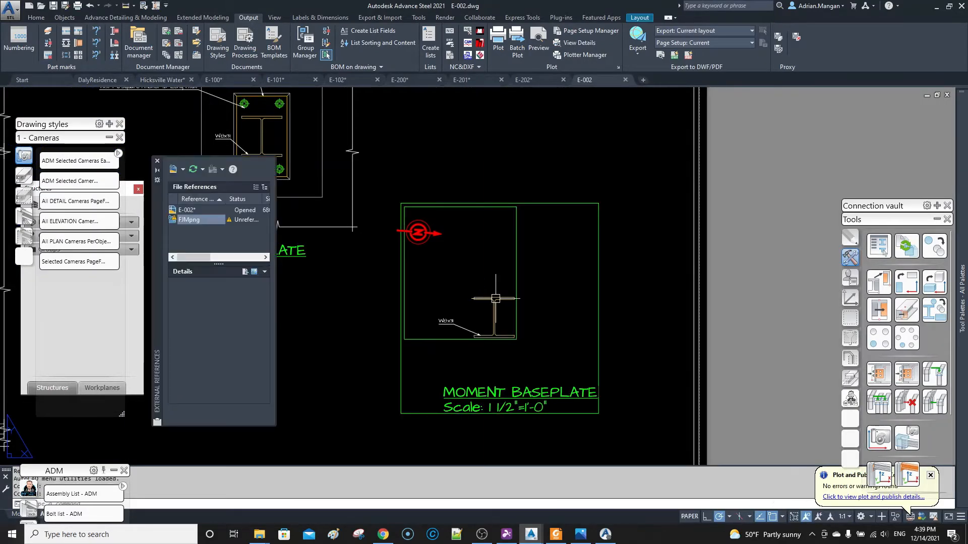
{"action": "left_click", "coordinate": [311, 18]}
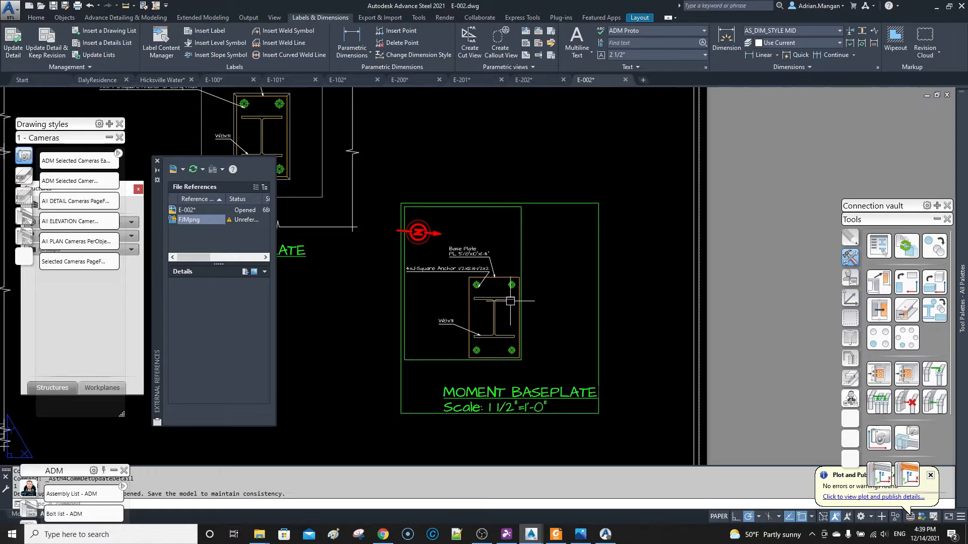
Move the J-Square anchor label down and to the left, clear of the Base Plate label, and update the detail again.
{"action": "scroll", "coordinate": [510, 301], "scroll_direction": "up", "scroll_amount": 4}
{"action": "left_click", "coordinate": [452, 201]}
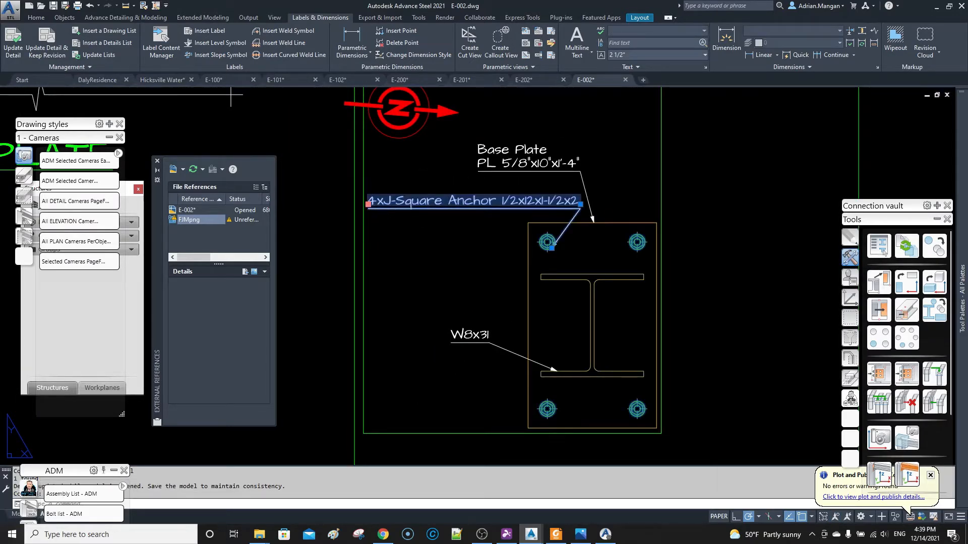
{"action": "left_click", "coordinate": [368, 204]}
{"action": "left_click", "coordinate": [284, 289]}
{"action": "key", "text": "Escape"}
{"action": "middle_click_drag", "start_coordinate": [414, 280], "coordinate": [550, 258]}
{"action": "scroll", "coordinate": [431, 271], "scroll_direction": "up", "scroll_amount": 2}
{"action": "scroll", "coordinate": [583, 264], "scroll_direction": "down", "scroll_amount": 3}
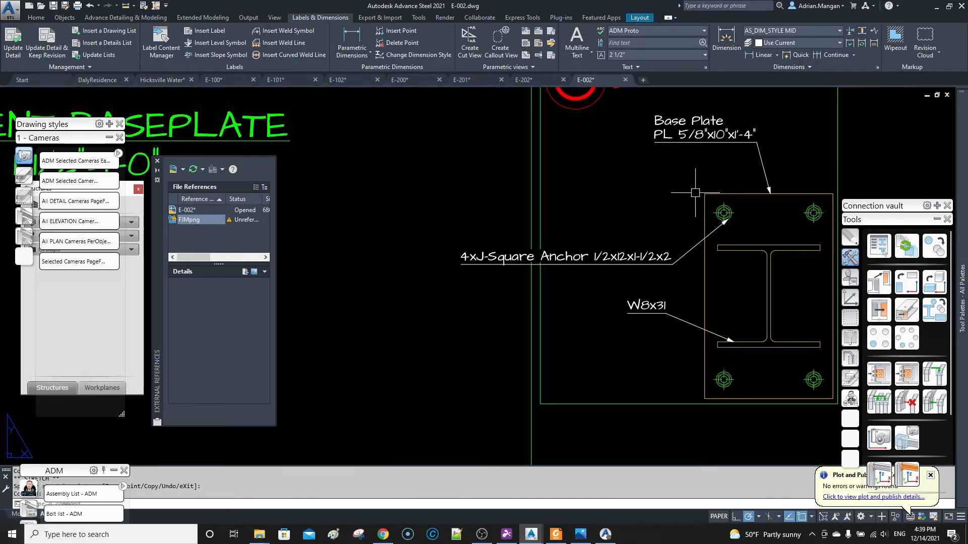
{"action": "left_click", "coordinate": [20, 48]}
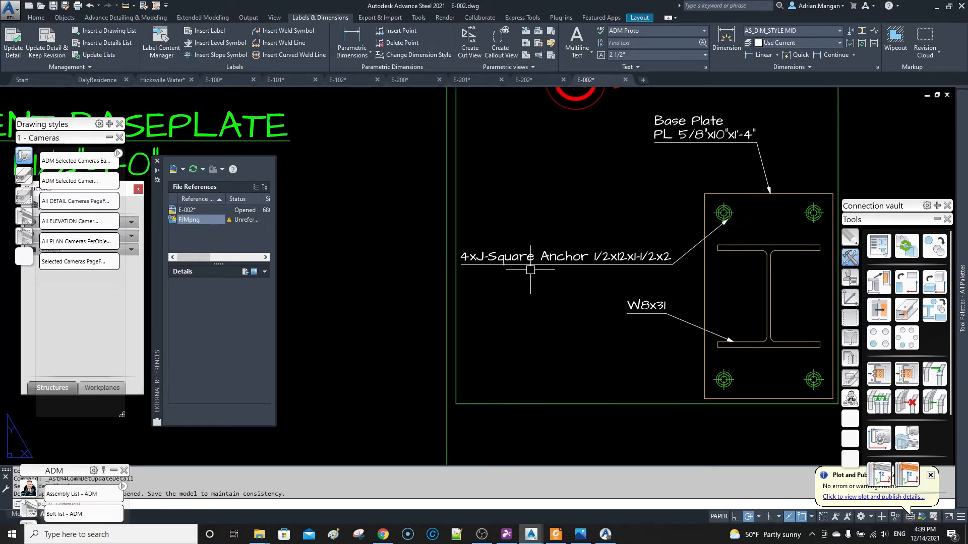
{"action": "scroll", "coordinate": [531, 270], "scroll_direction": "down", "scroll_amount": 2}
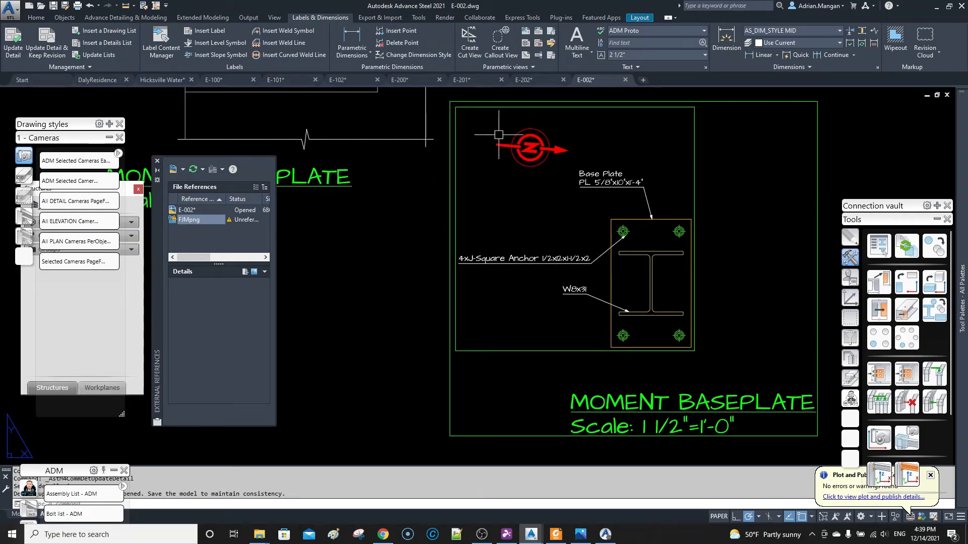
In Management Tools, rename the 1' 0" US J-Square anchor to 1/2" J-Square Anchor 12" Long (1-1/2x2), apply it and close the tools.
{"action": "left_click", "coordinate": [590, 534]}
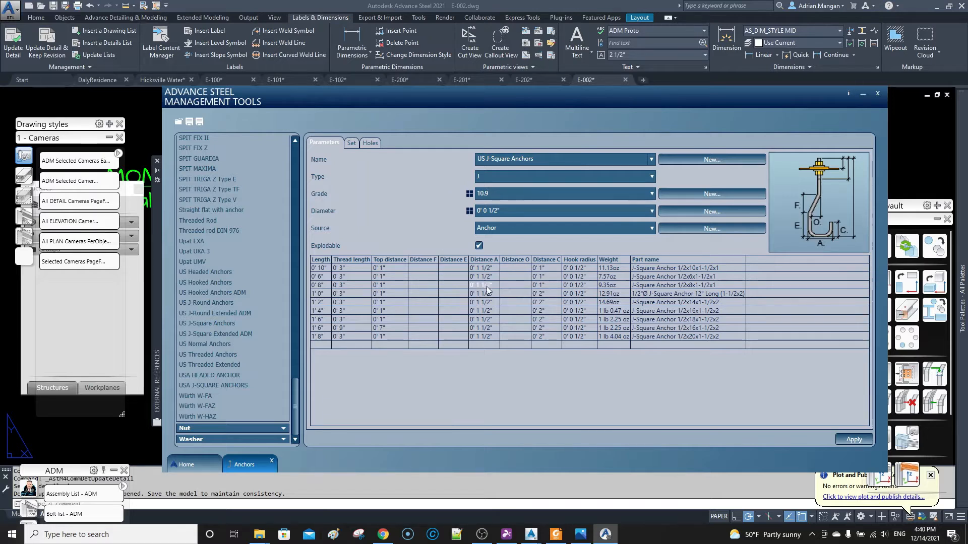
{"action": "left_click", "coordinate": [326, 302]}
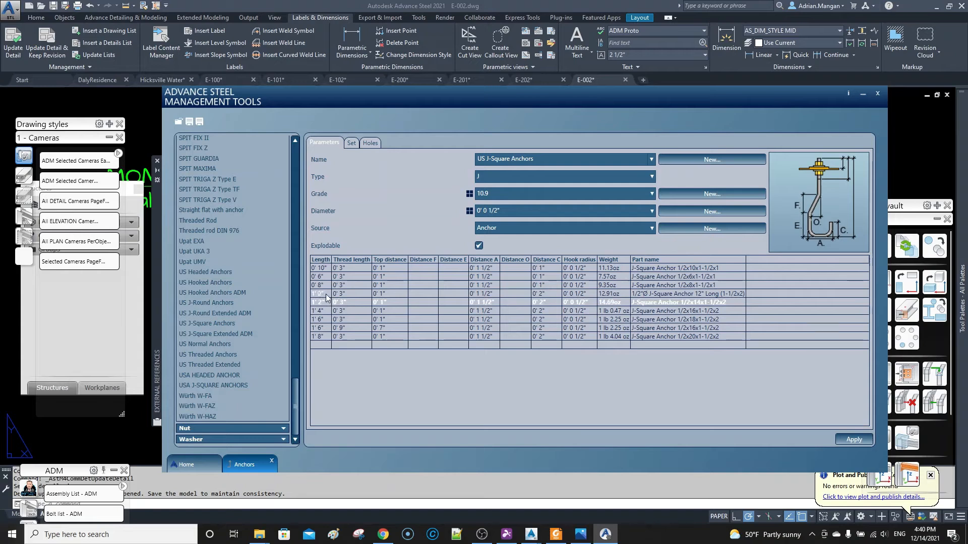
{"action": "left_click", "coordinate": [326, 294]}
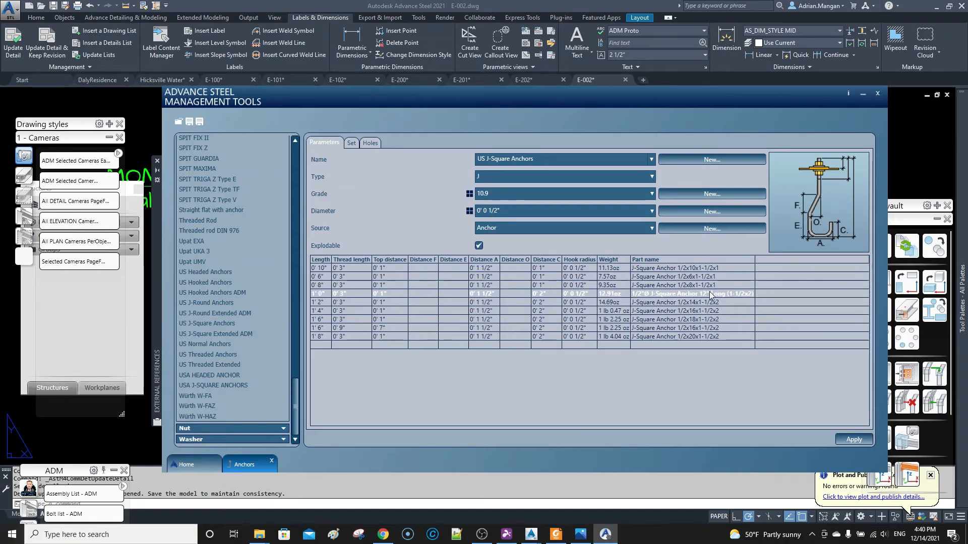
{"action": "left_click", "coordinate": [652, 295]}
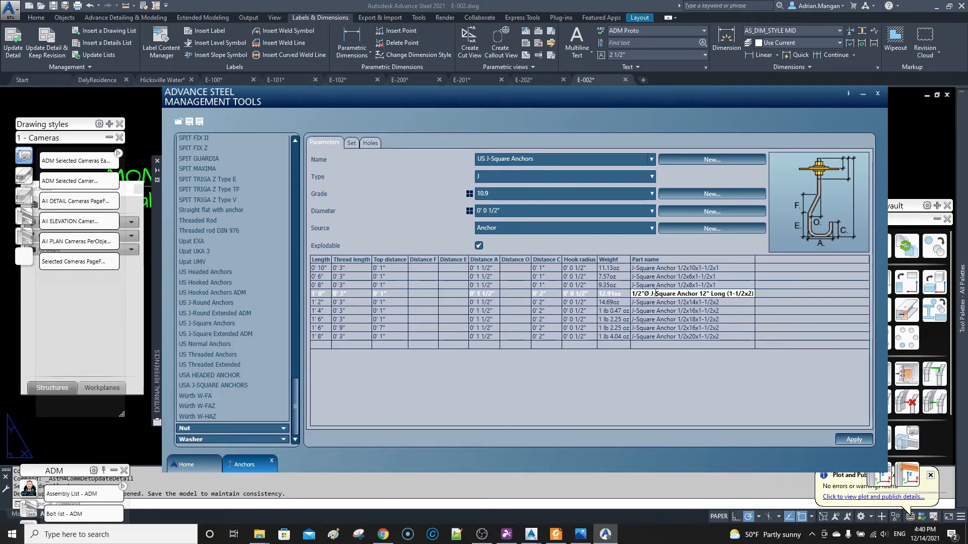
{"action": "key", "text": "BackSpace"}
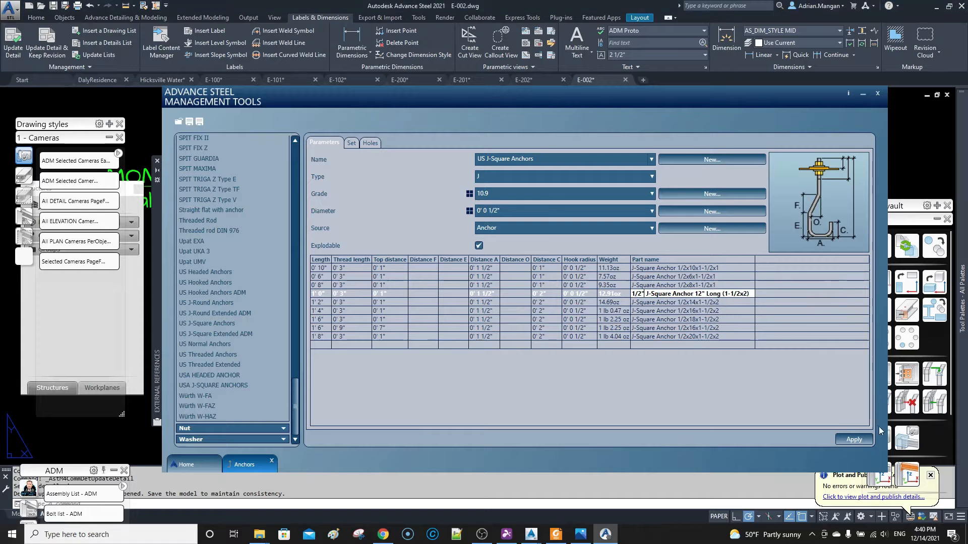
{"action": "left_click", "coordinate": [864, 442]}
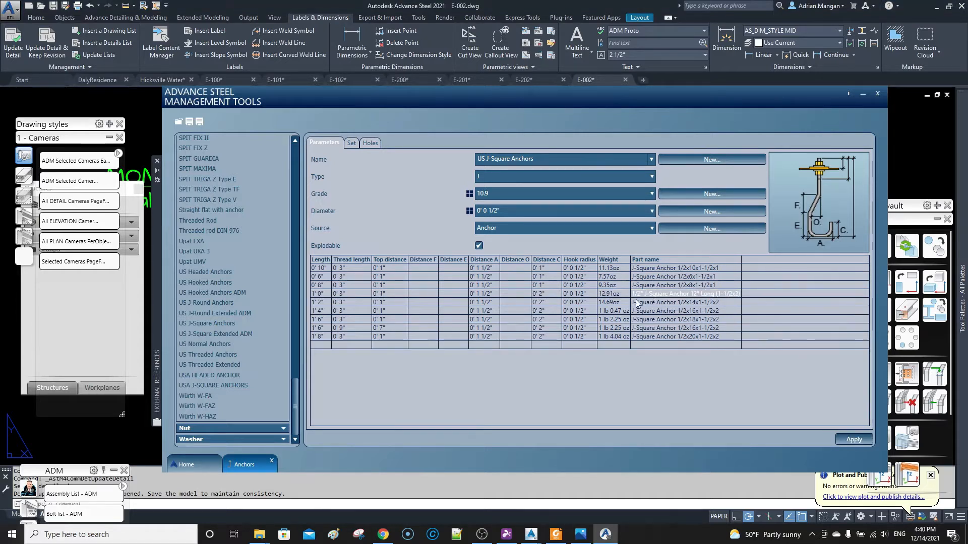
{"action": "left_click", "coordinate": [877, 93]}
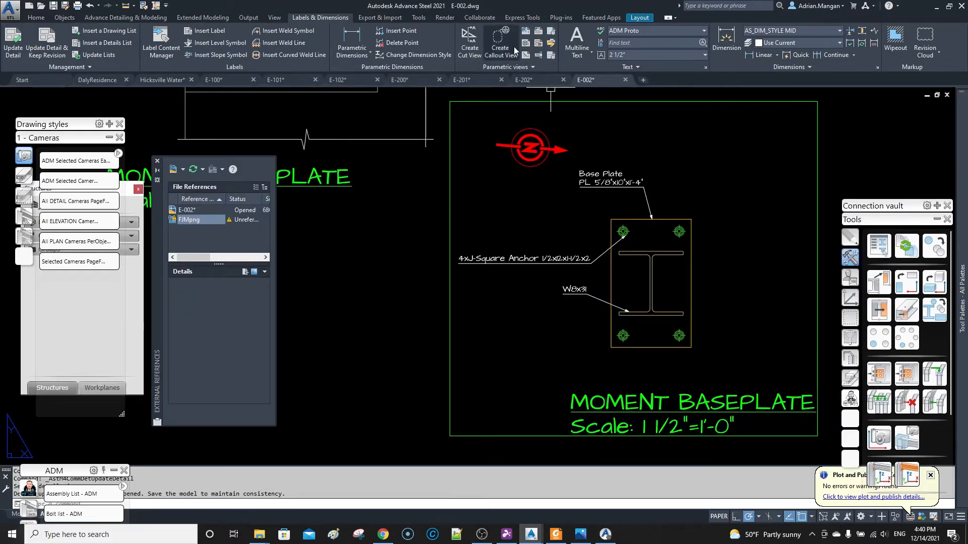
Reload the Advance Steel databases, update the moment baseplate detail in E-002 and check its anchor label.
{"action": "left_click", "coordinate": [31, 17]}
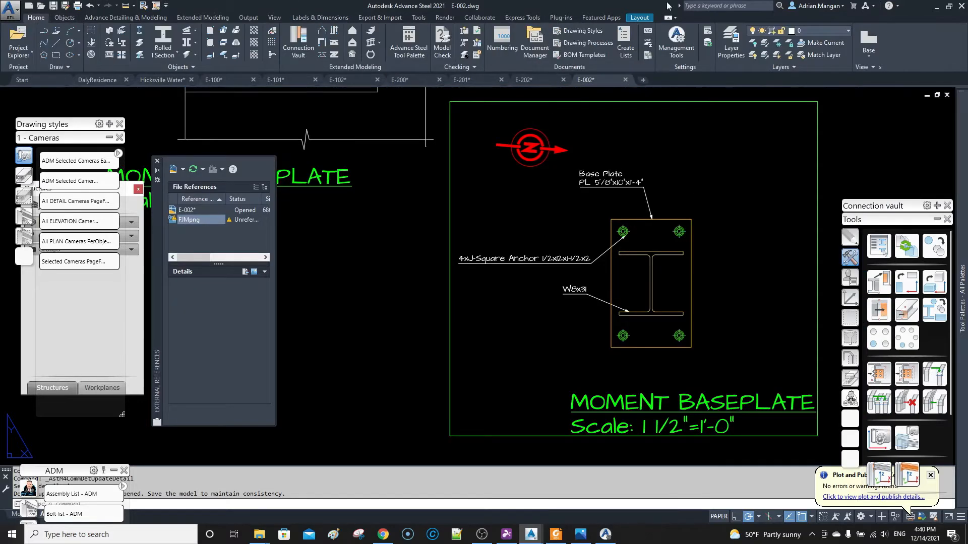
{"action": "left_click", "coordinate": [710, 43]}
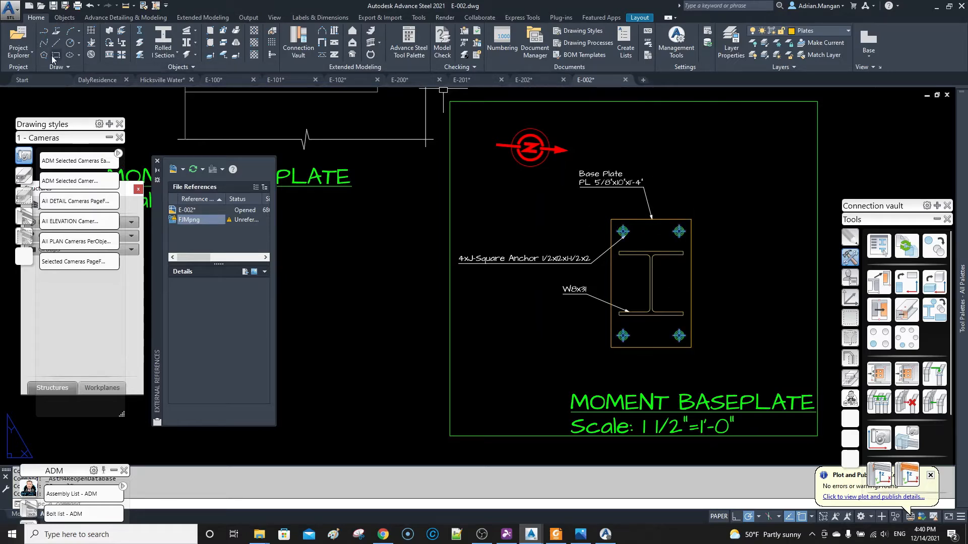
{"action": "left_click", "coordinate": [323, 18]}
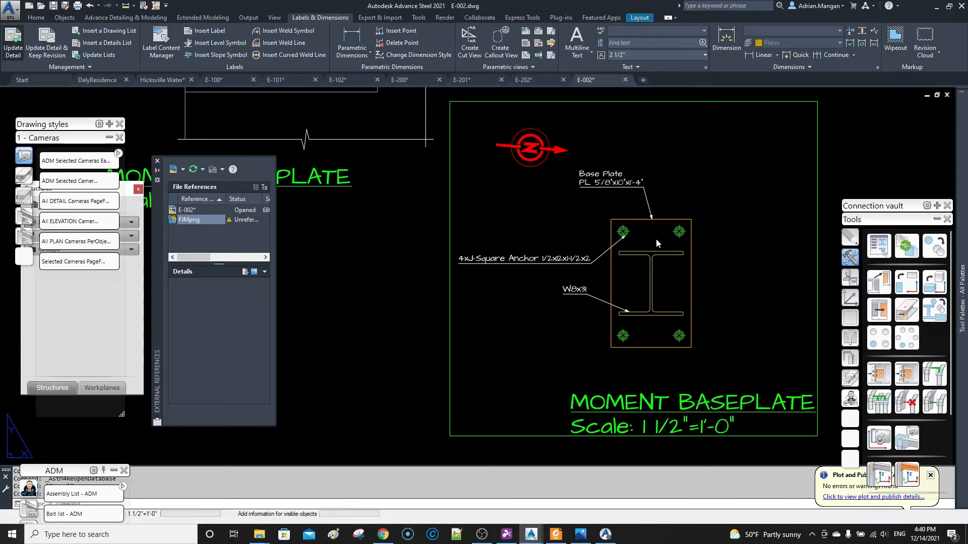
{"action": "scroll", "coordinate": [561, 256], "scroll_direction": "up", "scroll_amount": 2}
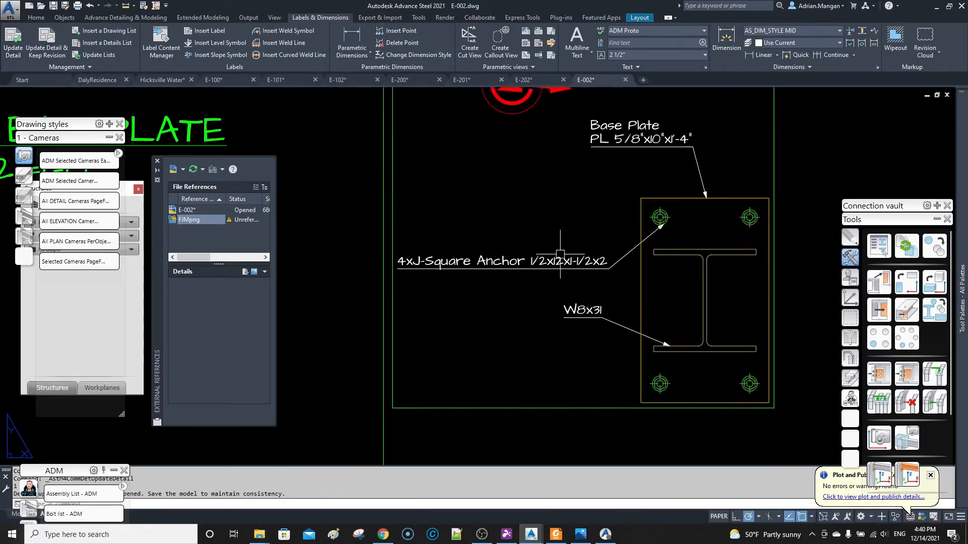
{"action": "scroll", "coordinate": [583, 243], "scroll_direction": "down", "scroll_amount": 3}
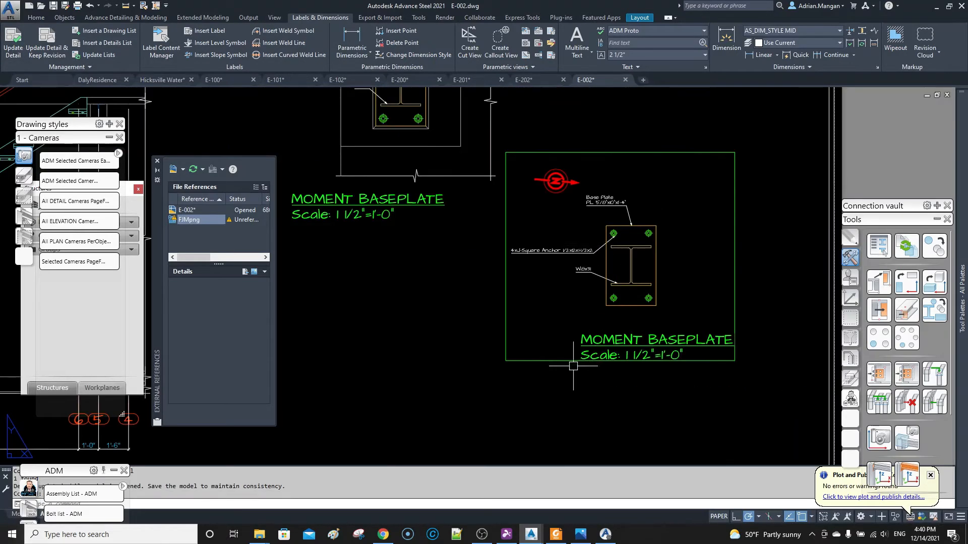
Delete the moment baseplate detail and recreate it from the selected camera in the Hicksville Water model, using E-002.dwg as the destination drawing.
{"action": "key", "text": "Delete"}
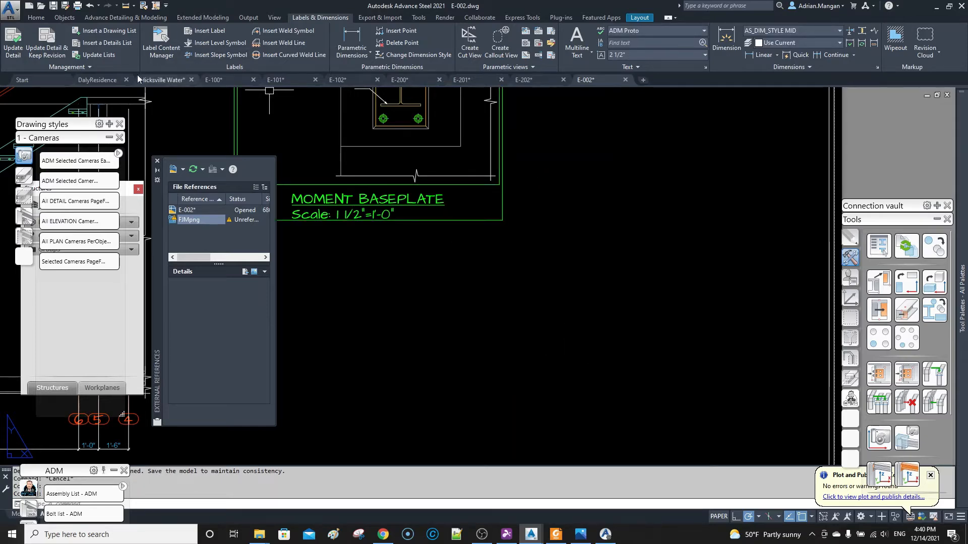
{"action": "left_click", "coordinate": [150, 79]}
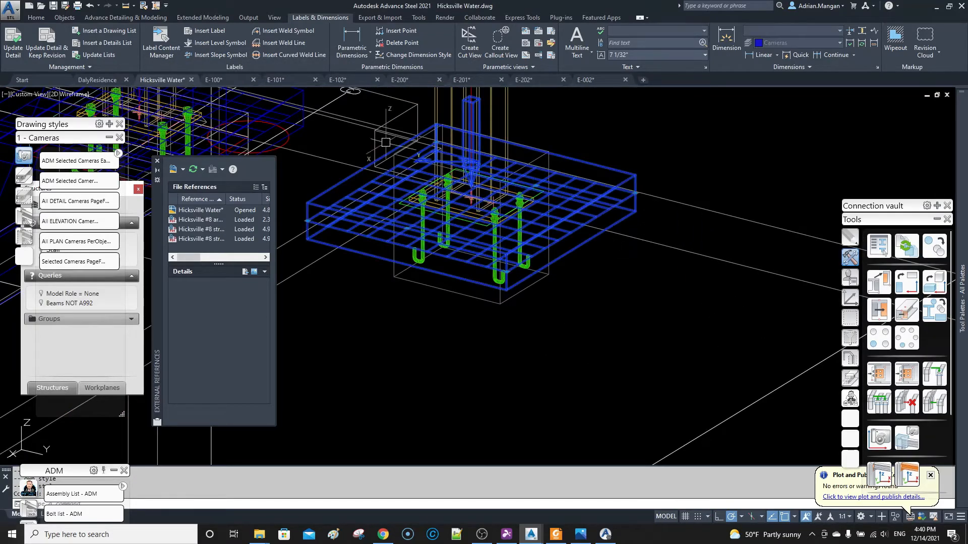
{"action": "left_click", "coordinate": [73, 261]}
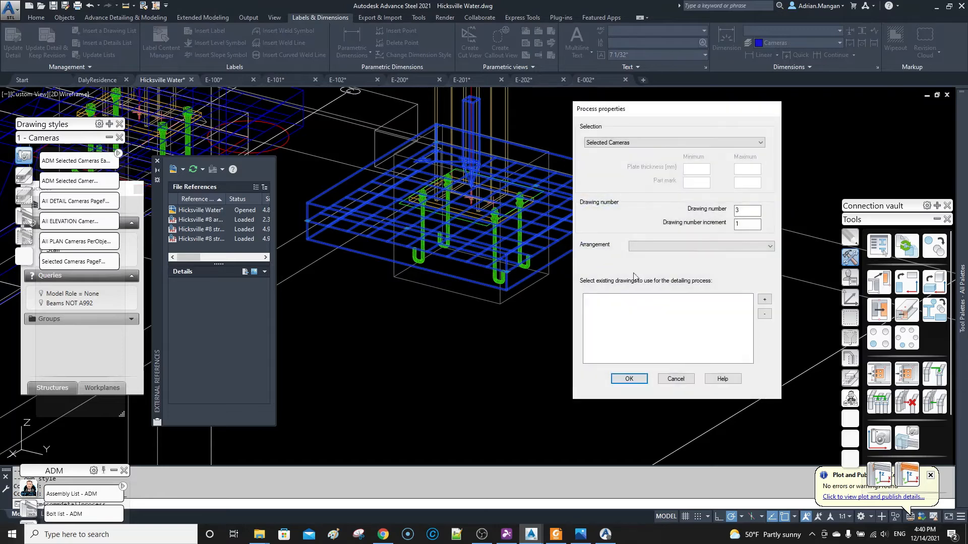
{"action": "left_click", "coordinate": [764, 301]}
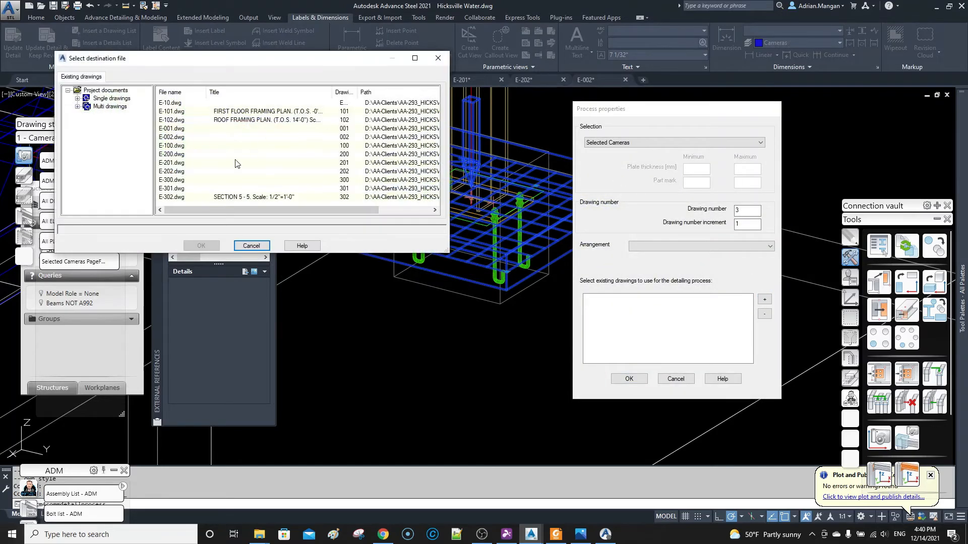
{"action": "left_click", "coordinate": [177, 138]}
{"action": "left_click", "coordinate": [201, 246]}
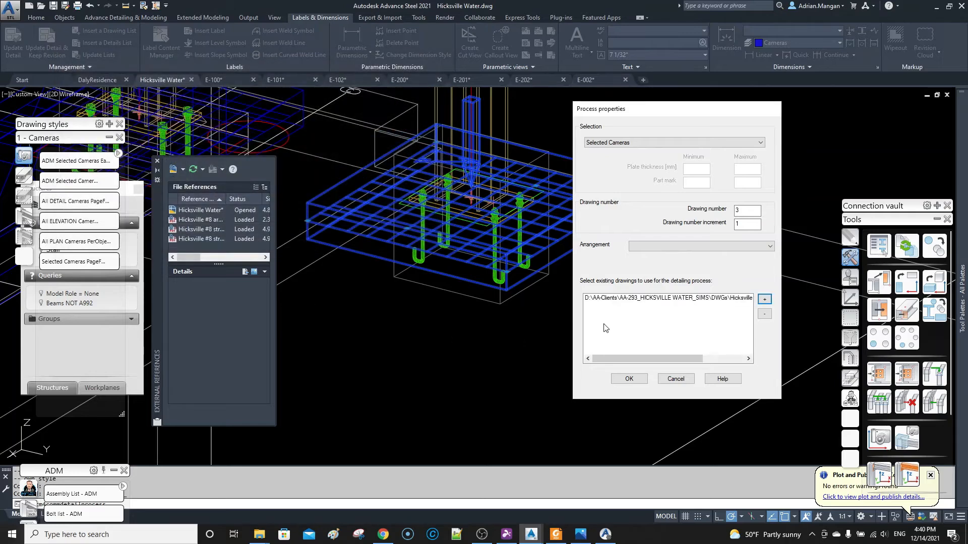
{"action": "left_click", "coordinate": [630, 378]}
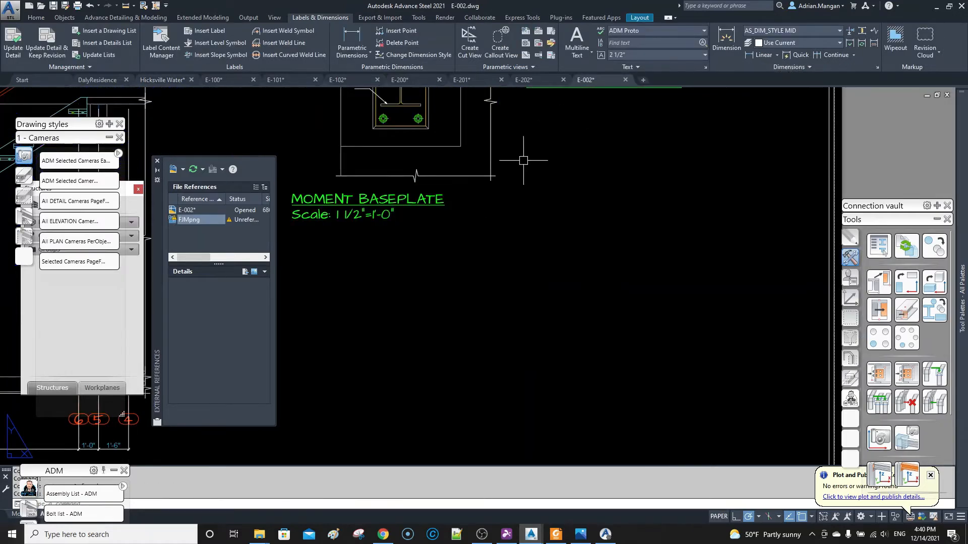
{"action": "scroll", "coordinate": [534, 141], "scroll_direction": "up", "scroll_amount": 5}
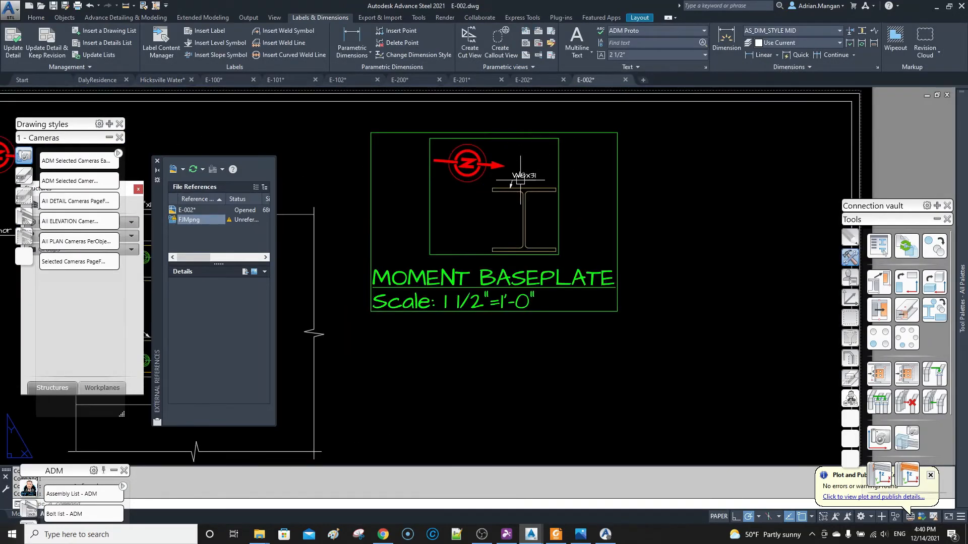
{"action": "scroll", "coordinate": [520, 179], "scroll_direction": "down", "scroll_amount": 5}
{"action": "scroll", "coordinate": [540, 161], "scroll_direction": "up", "scroll_amount": 3}
{"action": "scroll", "coordinate": [535, 167], "scroll_direction": "down", "scroll_amount": 2}
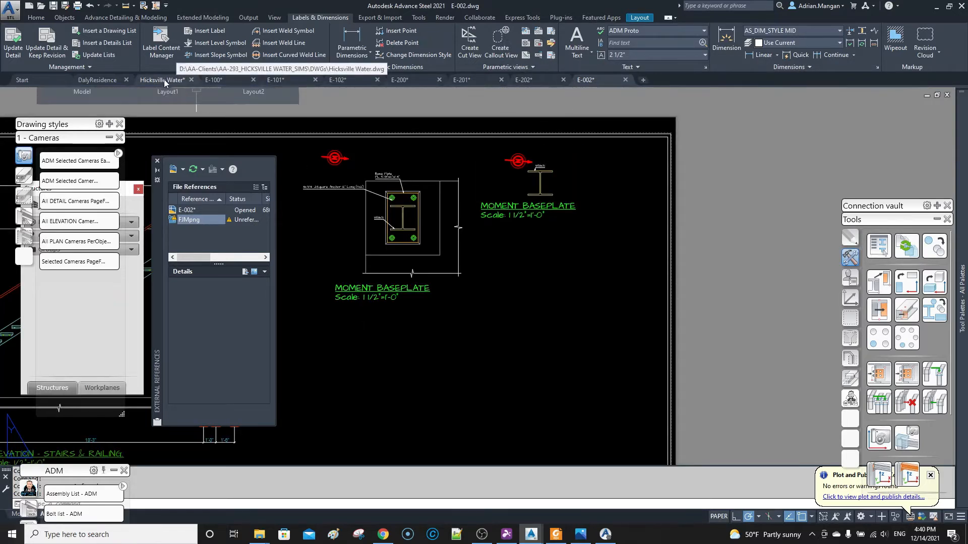
Update the recreated moment baseplate detail, using its column section as the selected object.
{"action": "left_click", "coordinate": [547, 172]}
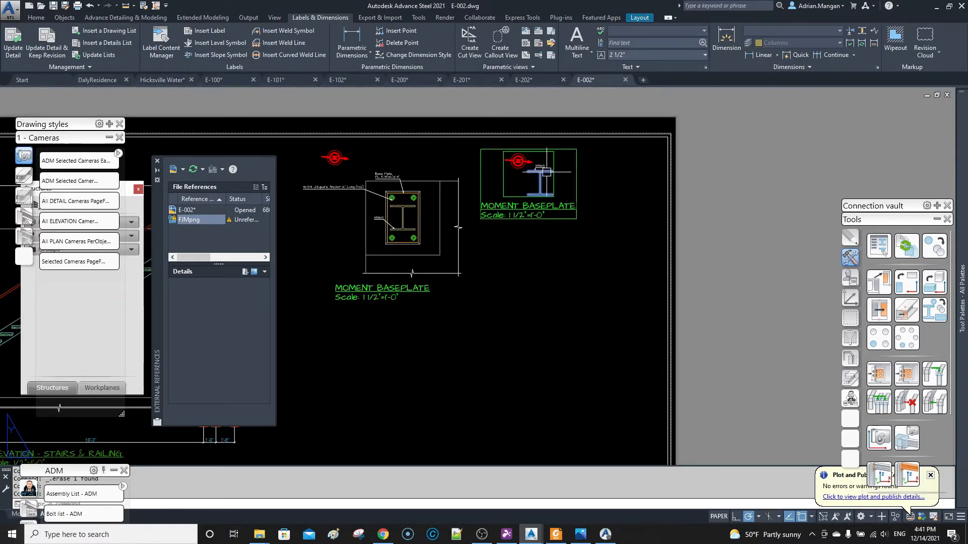
{"action": "key", "text": "Delete"}
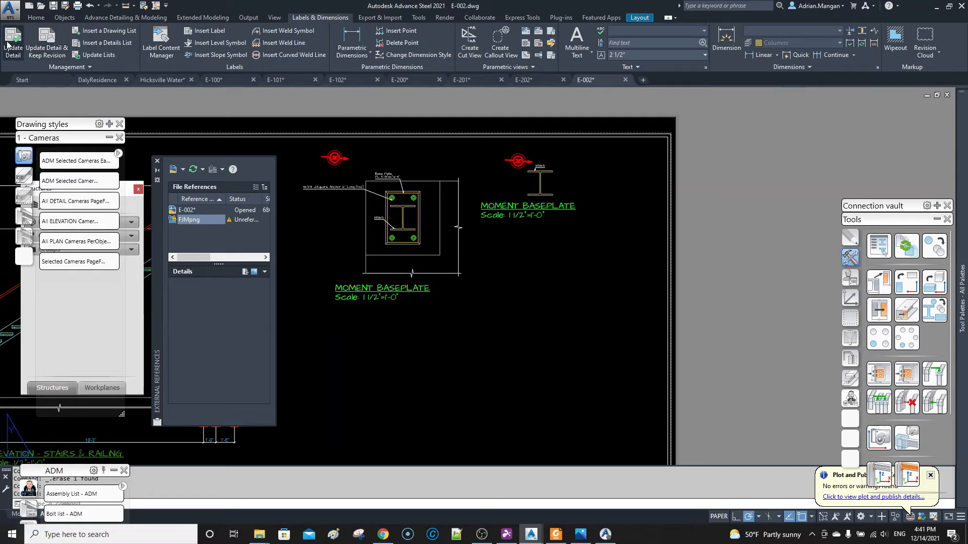
{"action": "left_click", "coordinate": [13, 40]}
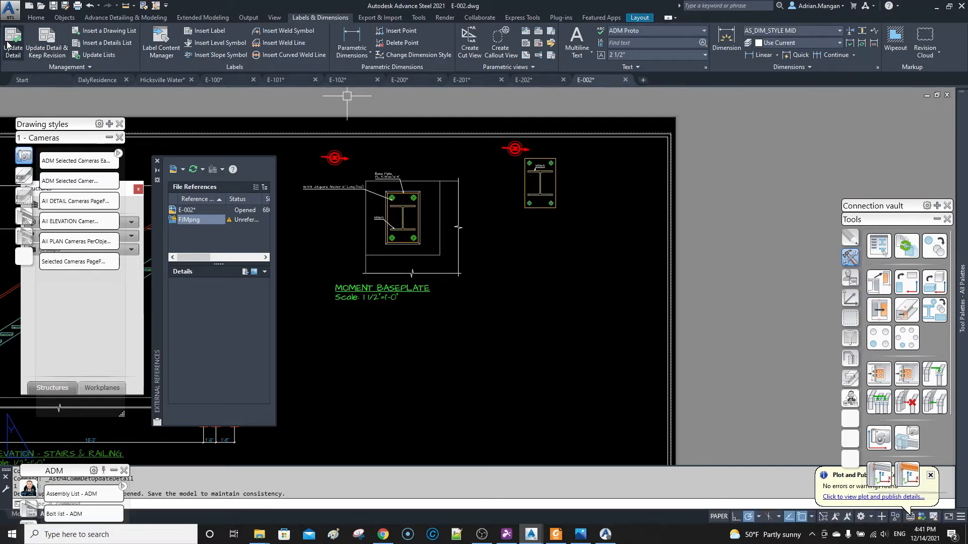
{"action": "scroll", "coordinate": [476, 187], "scroll_direction": "up", "scroll_amount": 4}
{"action": "mouse_move", "coordinate": [476, 187]}
{"action": "middle_mouse_down"}
{"action": "mouse_move", "coordinate": [537, 233]}
{"action": "mouse_move", "coordinate": [606, 211]}
{"action": "middle_mouse_up"}
{"action": "scroll", "coordinate": [537, 232], "scroll_direction": "down", "scroll_amount": 2}
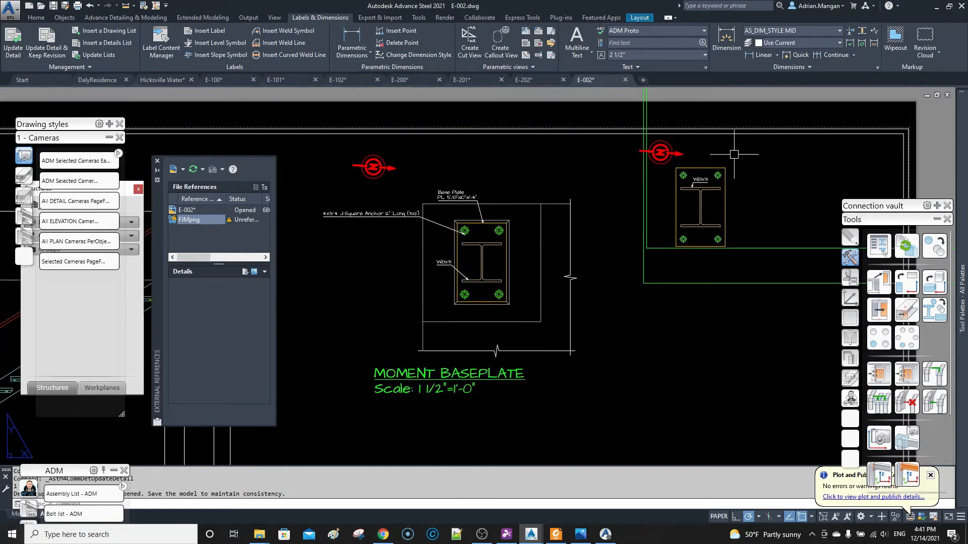
Examine the recreated moment baseplate detail in E-002 and look around the sheet for its base plate and anchor labels.
{"action": "left_click", "coordinate": [704, 169]}
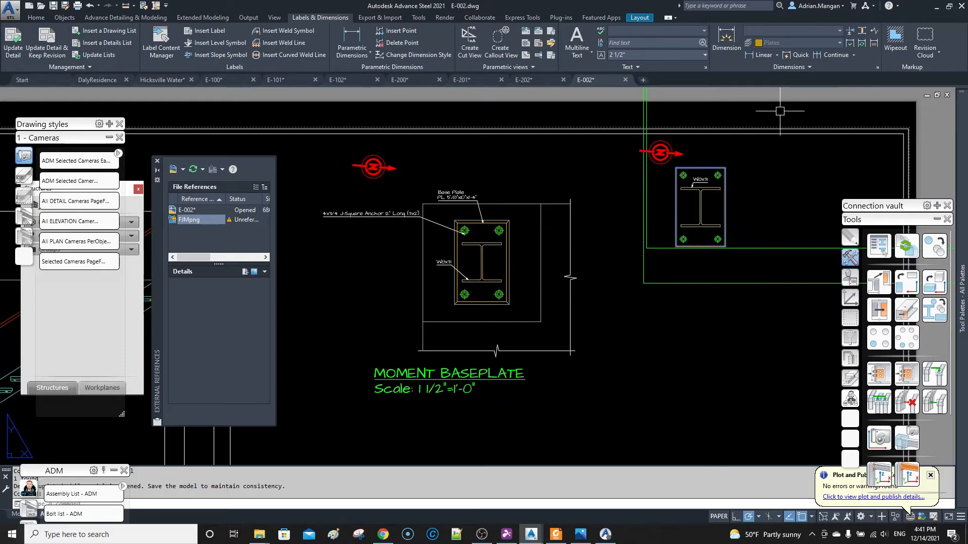
{"action": "scroll", "coordinate": [764, 146], "scroll_direction": "down", "scroll_amount": 10}
{"action": "middle_click_drag", "start_coordinate": [760, 146], "coordinate": [430, 322]}
{"action": "scroll", "coordinate": [432, 263], "scroll_direction": "down", "scroll_amount": 10}
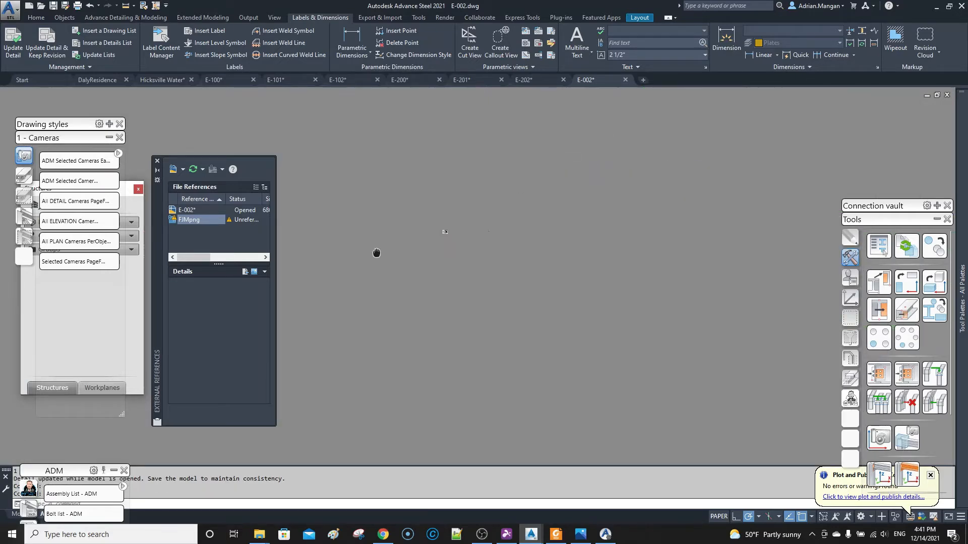
{"action": "scroll", "coordinate": [493, 92], "scroll_direction": "up", "scroll_amount": 8}
{"action": "scroll", "coordinate": [606, 130], "scroll_direction": "up", "scroll_amount": 8}
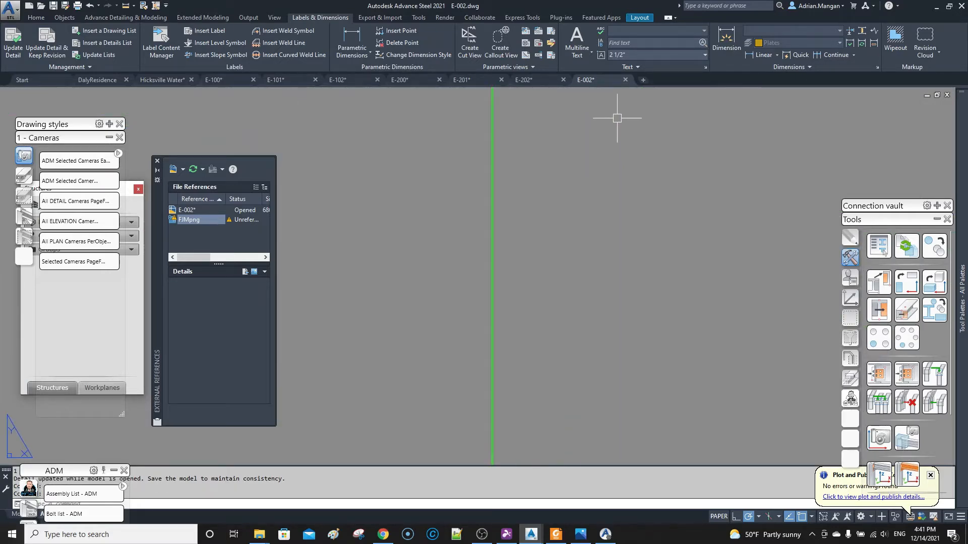
{"action": "middle_click_drag", "start_coordinate": [565, 101], "coordinate": [573, 335]}
{"action": "scroll", "coordinate": [479, 243], "scroll_direction": "up", "scroll_amount": 2}
{"action": "scroll", "coordinate": [479, 244], "scroll_direction": "up", "scroll_amount": 8}
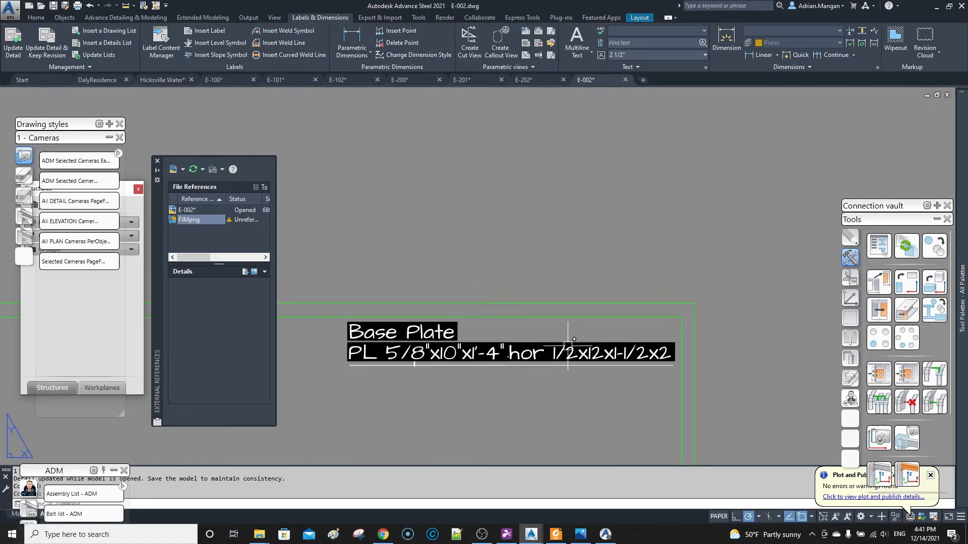
{"action": "scroll", "coordinate": [568, 345], "scroll_direction": "down", "scroll_amount": 15}
{"action": "middle_click_drag", "start_coordinate": [573, 329], "coordinate": [570, 213]}
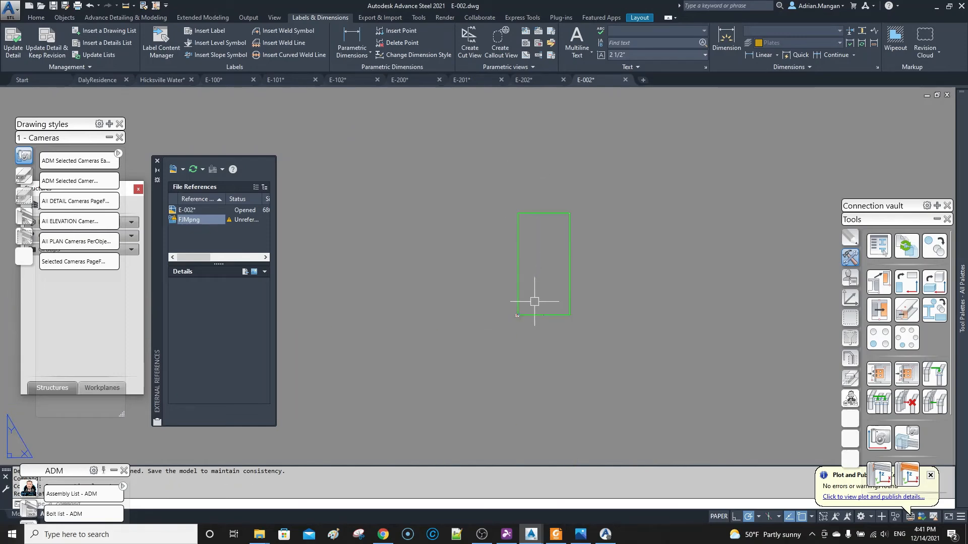
{"action": "scroll", "coordinate": [534, 303], "scroll_direction": "up", "scroll_amount": 8}
{"action": "scroll", "coordinate": [386, 408], "scroll_direction": "up", "scroll_amount": 8}
{"action": "middle_click_drag", "start_coordinate": [366, 424], "coordinate": [700, 211]}
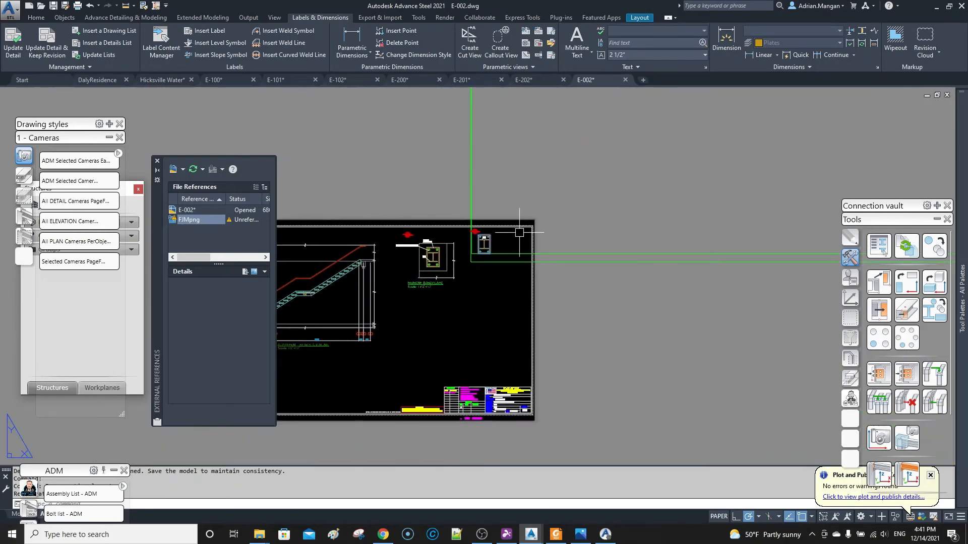
Update the moment baseplate detail and move its base plate and anchor labels clear of the plate and each other.
{"action": "scroll", "coordinate": [479, 242], "scroll_direction": "up", "scroll_amount": 12}
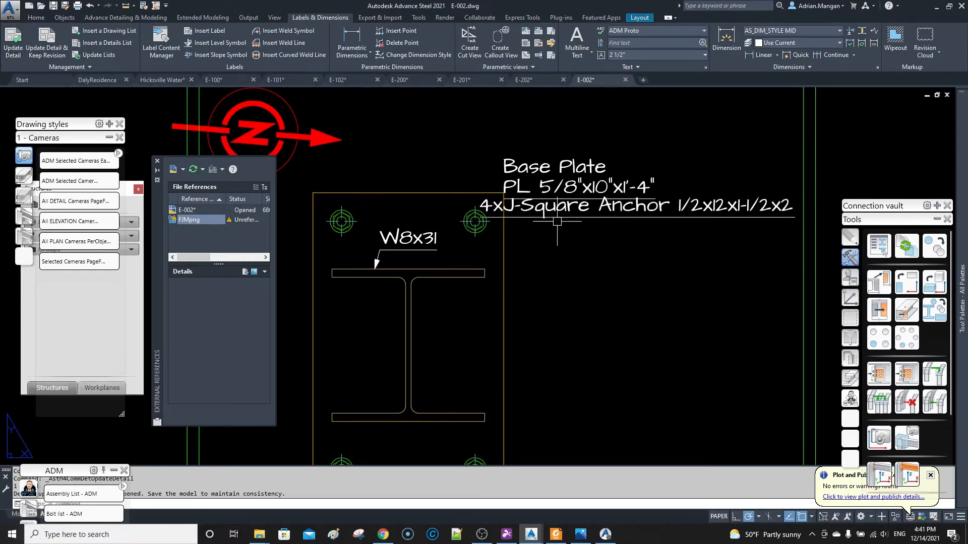
{"action": "left_click", "coordinate": [552, 187]}
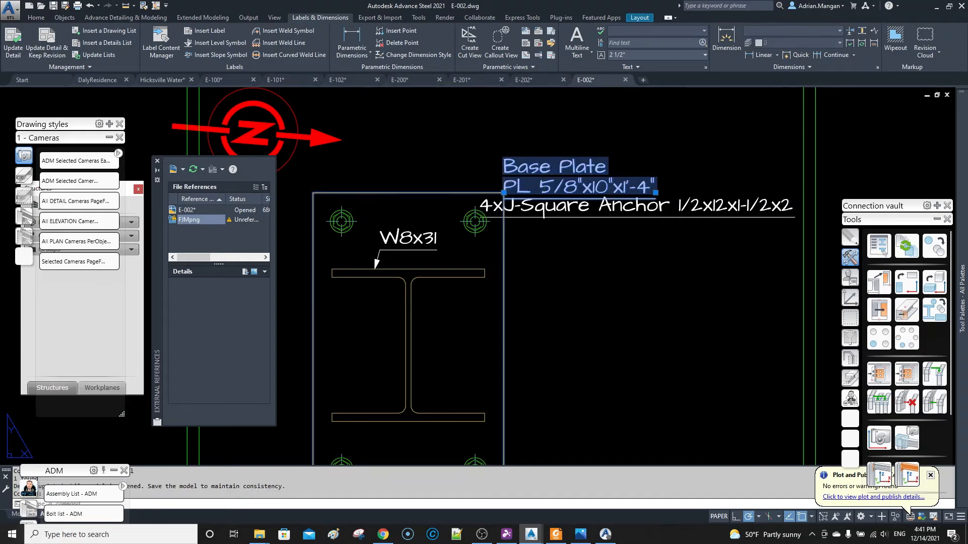
{"action": "left_click", "coordinate": [503, 193]}
{"action": "scroll", "coordinate": [536, 199], "scroll_direction": "down", "scroll_amount": 5}
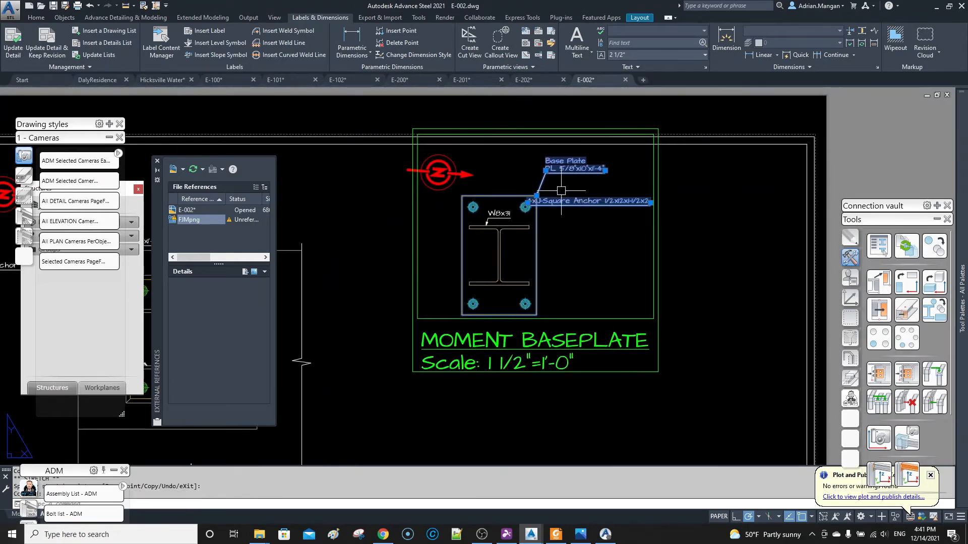
{"action": "left_click", "coordinate": [535, 201]}
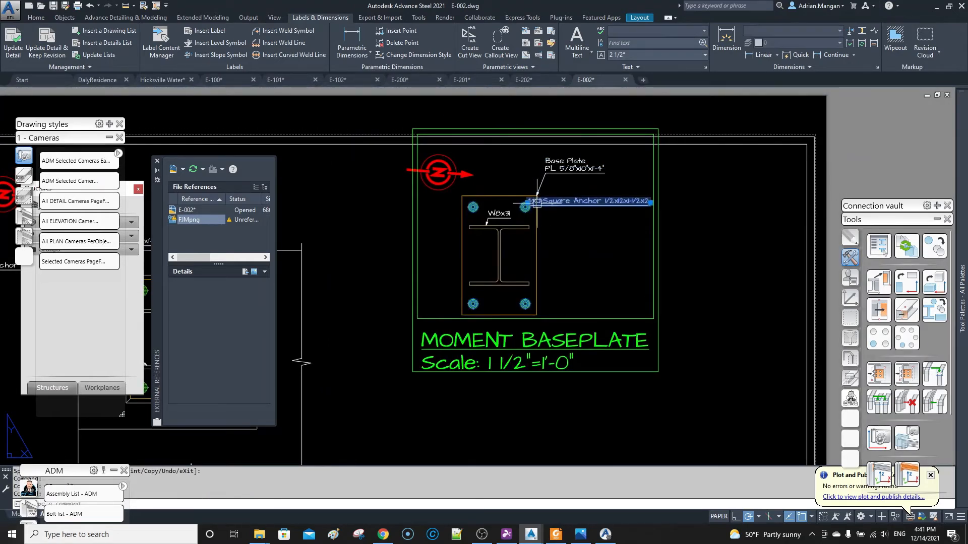
{"action": "left_click", "coordinate": [571, 243]}
{"action": "scroll", "coordinate": [624, 244], "scroll_direction": "up", "scroll_amount": 4}
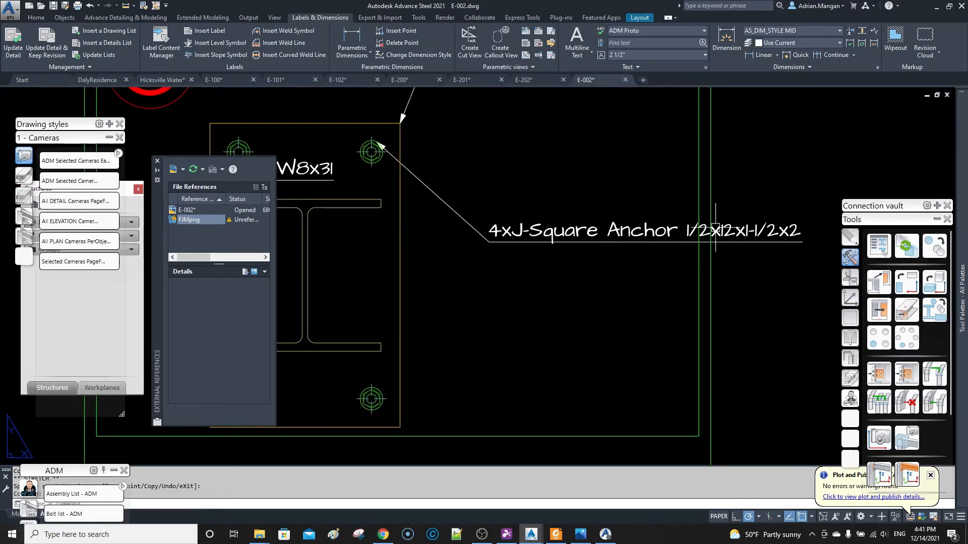
{"action": "scroll", "coordinate": [693, 228], "scroll_direction": "down", "scroll_amount": 6}
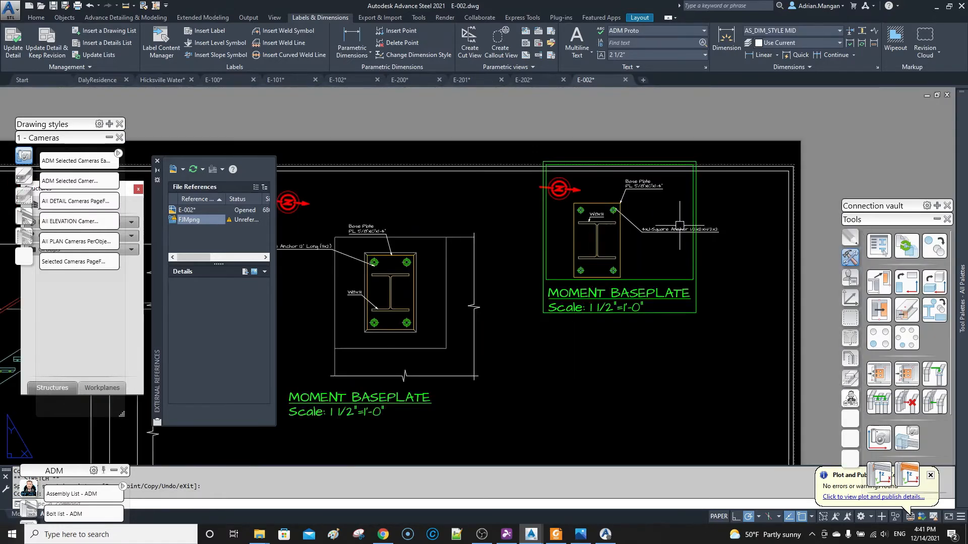
Check the definition properties of the moment base plate's anchors in the Hicksville Water model.
{"action": "left_click", "coordinate": [161, 80]}
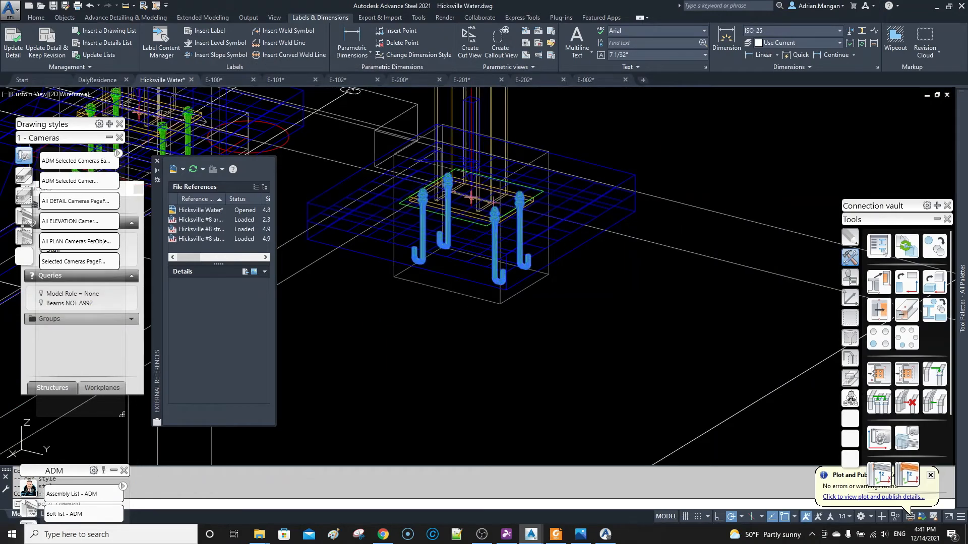
{"action": "double_click", "coordinate": [471, 198]}
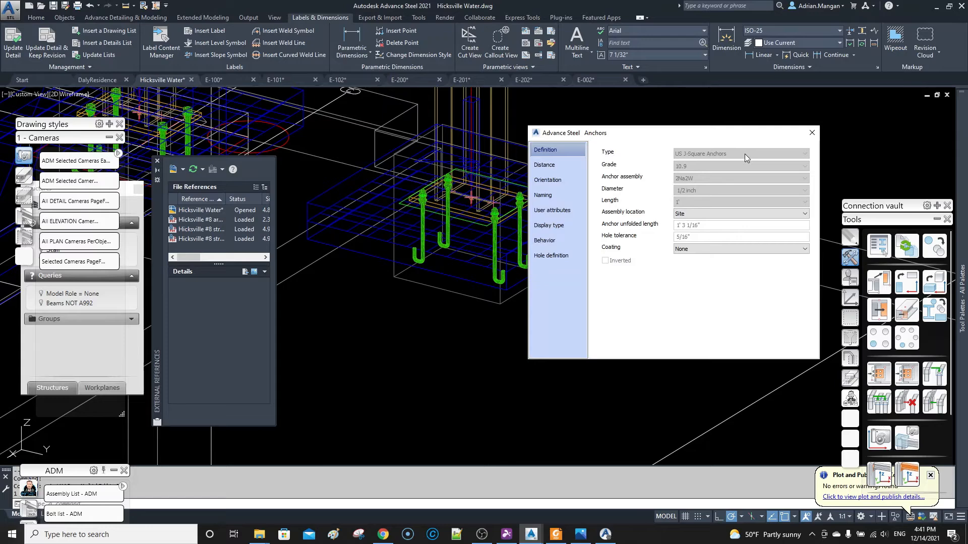
{"action": "left_click", "coordinate": [812, 134]}
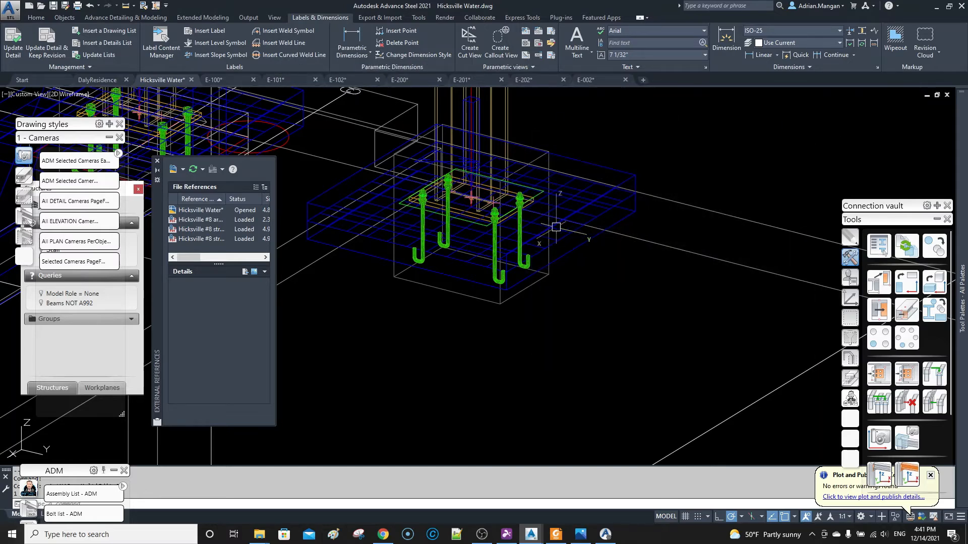
Set the anchor assembly to NaW in the anchor and hole settings of the base plate joint.
{"action": "left_click", "coordinate": [524, 196]}
{"action": "right_click", "coordinate": [521, 187]}
{"action": "left_click", "coordinate": [577, 340]}
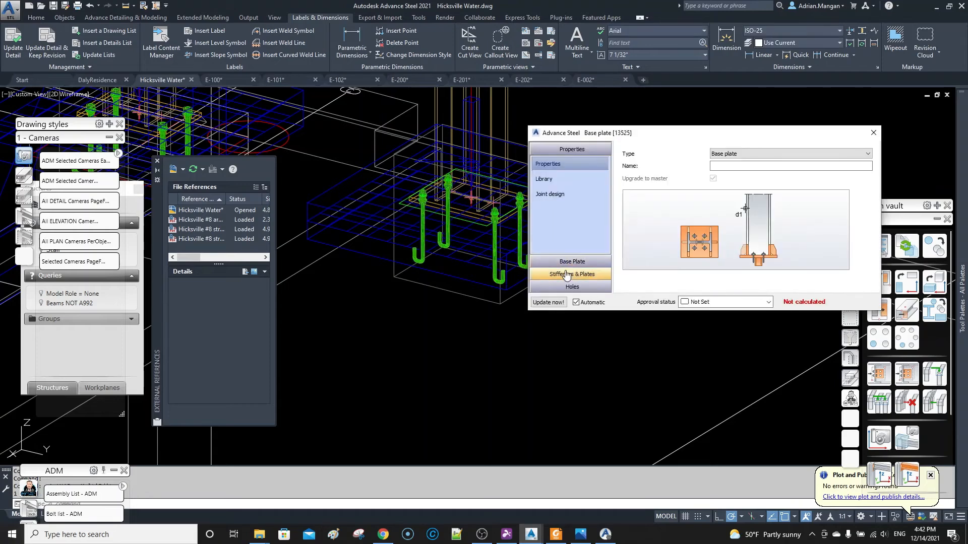
{"action": "left_click", "coordinate": [567, 261]}
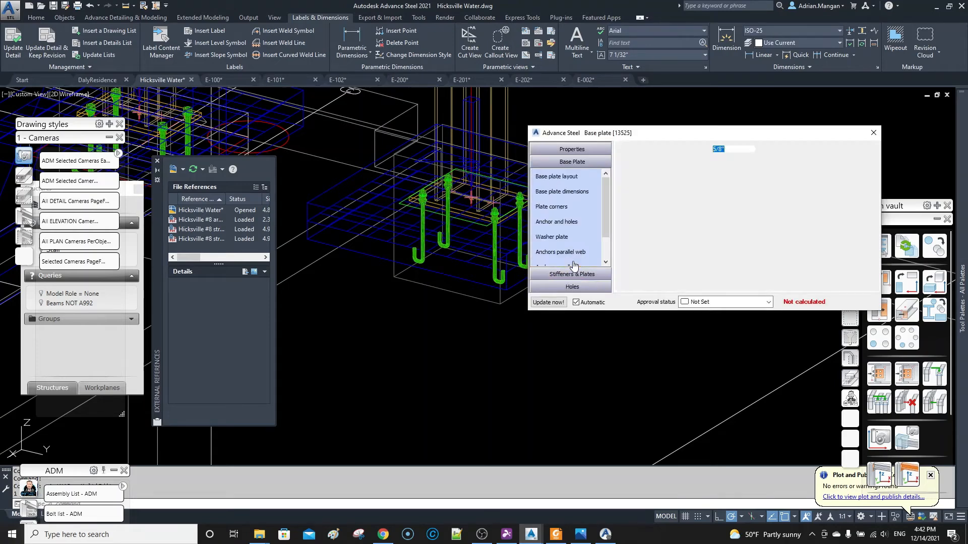
{"action": "left_click", "coordinate": [563, 222]}
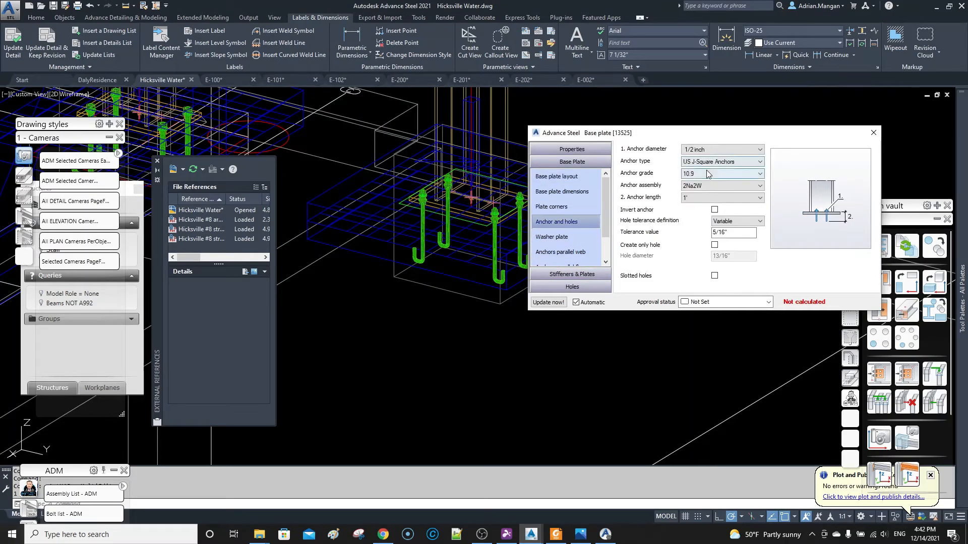
{"action": "left_click", "coordinate": [711, 186]}
{"action": "left_click", "coordinate": [704, 205]}
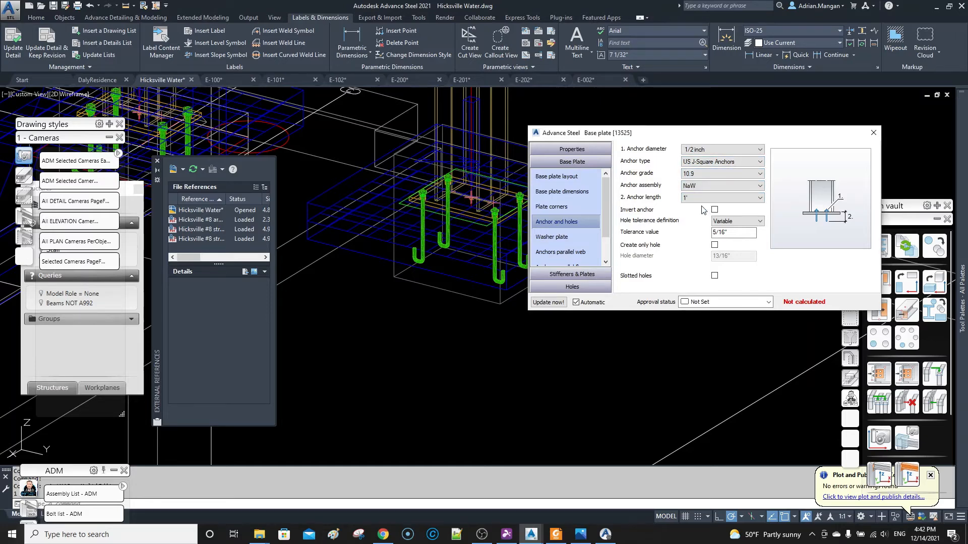
{"action": "middle_click", "coordinate": [536, 204]}
{"action": "scroll", "coordinate": [519, 202], "scroll_direction": "up", "scroll_amount": 2}
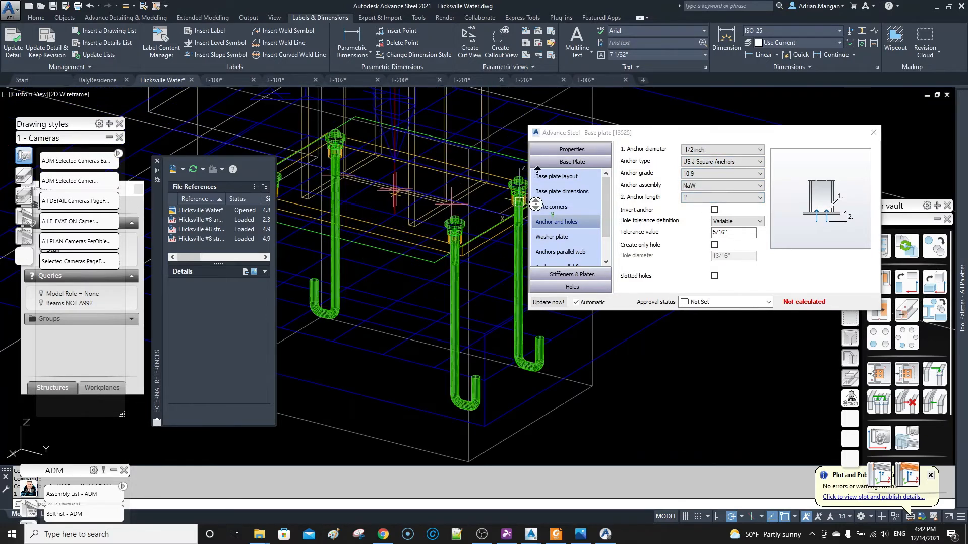
{"action": "left_click", "coordinate": [501, 207]}
{"action": "left_click", "coordinate": [873, 133]}
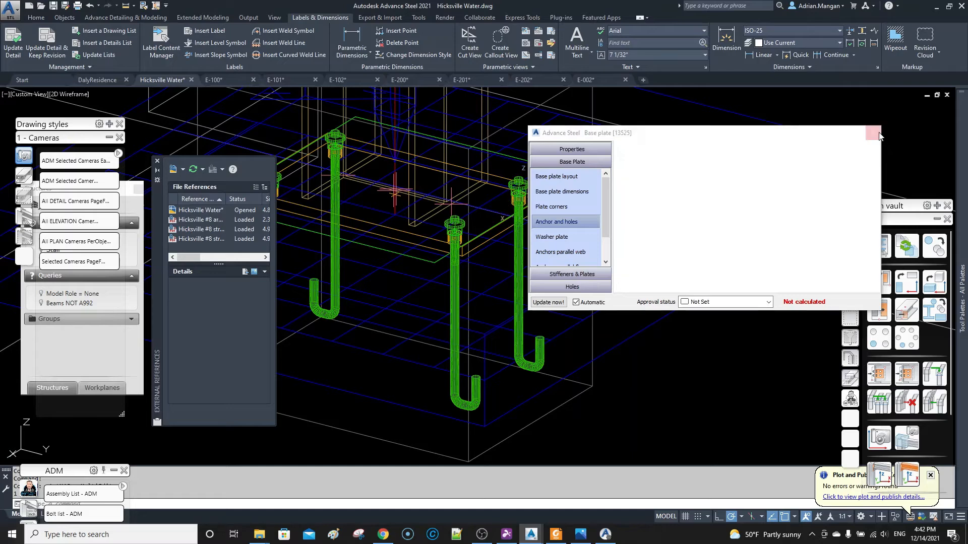
Update the moment baseplate detail in E-002 and examine its regenerated column section and detail frames.
{"action": "scroll", "coordinate": [638, 171], "scroll_direction": "down", "scroll_amount": 2}
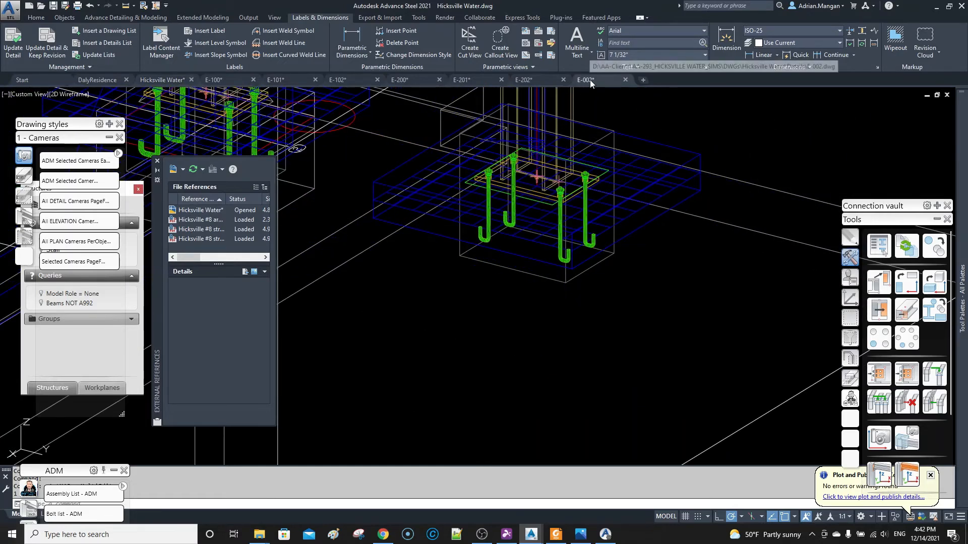
{"action": "left_click", "coordinate": [586, 79]}
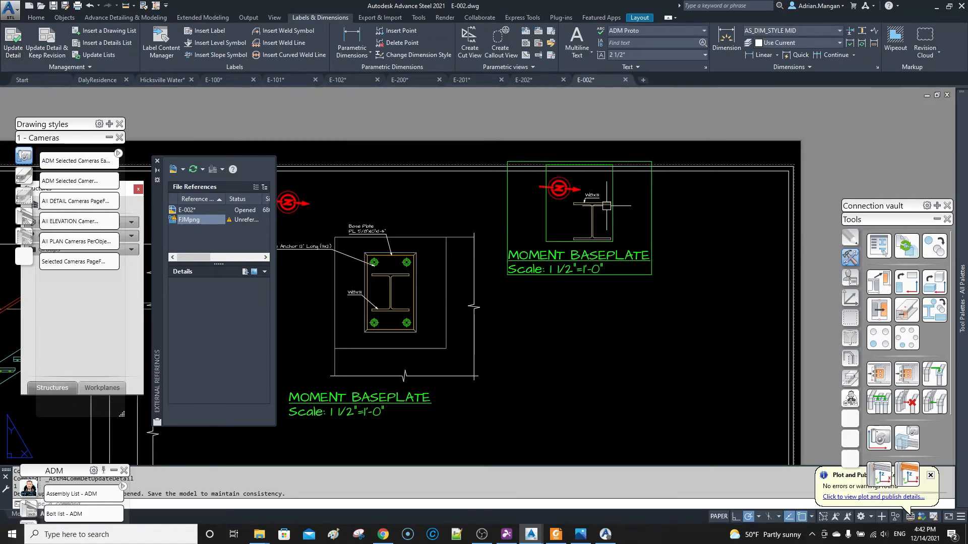
{"action": "scroll", "coordinate": [603, 202], "scroll_direction": "up", "scroll_amount": 5}
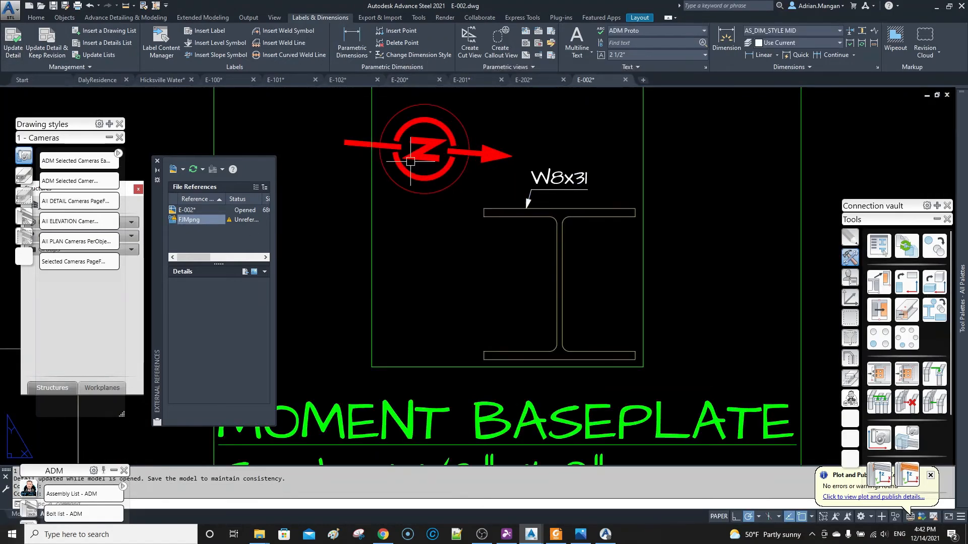
{"action": "left_click", "coordinate": [556, 203]}
{"action": "left_click", "coordinate": [548, 211]}
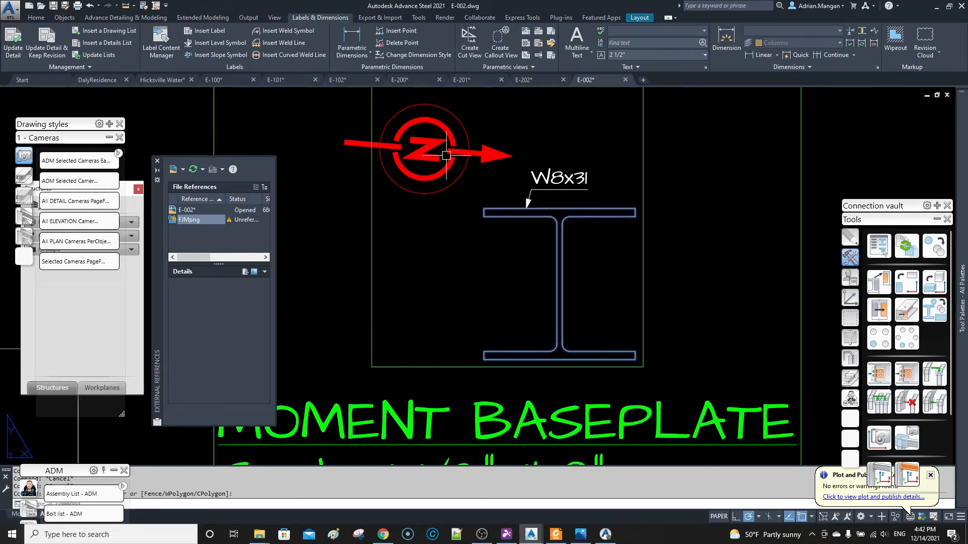
{"action": "key", "text": "Escape"}
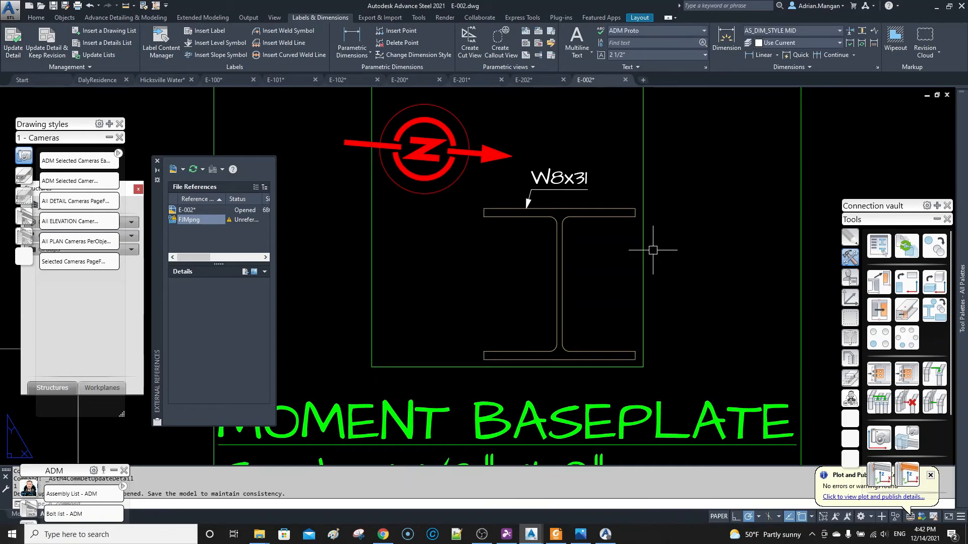
{"action": "scroll", "coordinate": [638, 244], "scroll_direction": "down", "scroll_amount": 8}
{"action": "middle_click_drag", "start_coordinate": [619, 231], "coordinate": [578, 213]}
{"action": "scroll", "coordinate": [578, 213], "scroll_direction": "up", "scroll_amount": 6}
{"action": "scroll", "coordinate": [580, 214], "scroll_direction": "down", "scroll_amount": 8}
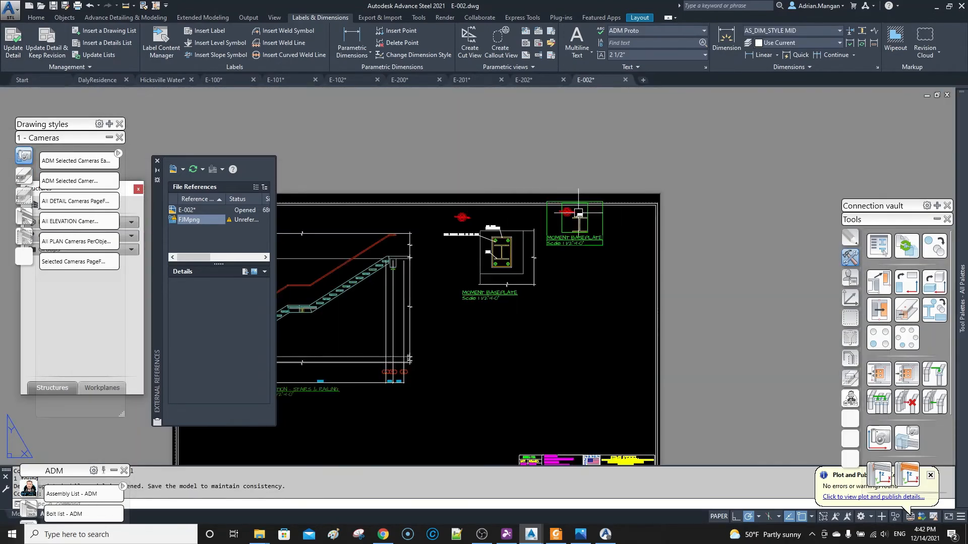
{"action": "scroll", "coordinate": [598, 228], "scroll_direction": "up", "scroll_amount": 4}
{"action": "key", "text": "Escape"}
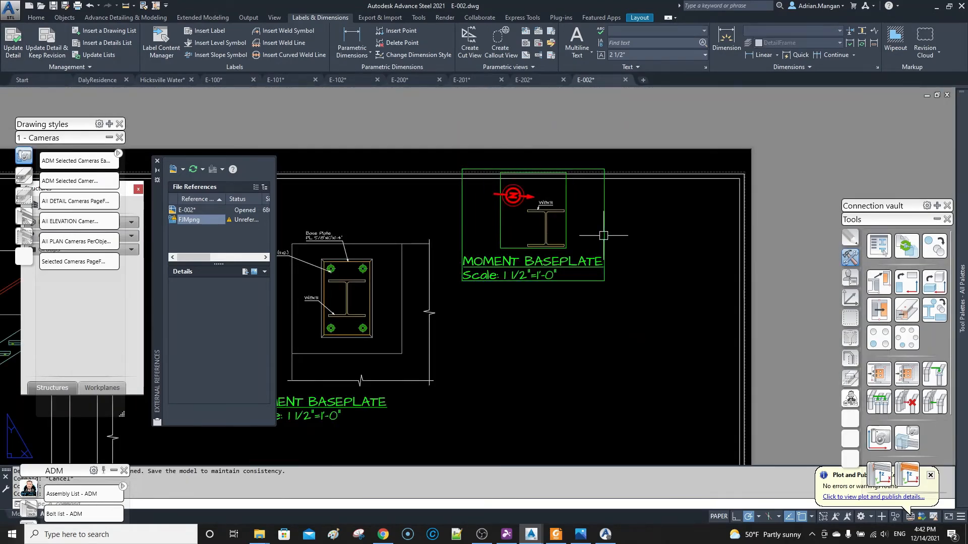
Delete the moment baseplate detail from E-002 and run the Selected Cameras process again on the base plate camera, with E-002.dwg as destination.
{"action": "left_click", "coordinate": [597, 229]}
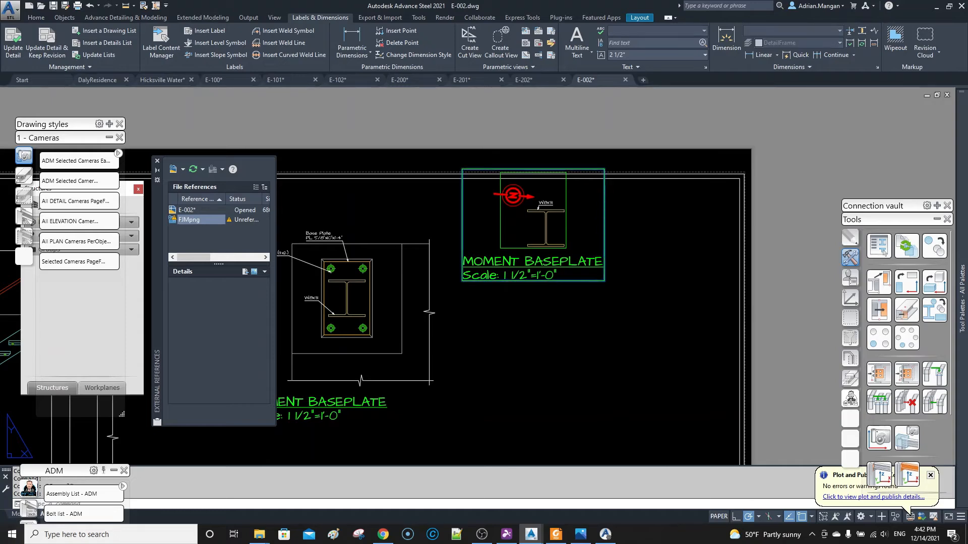
{"action": "key", "text": "Delete"}
{"action": "left_click", "coordinate": [146, 80]}
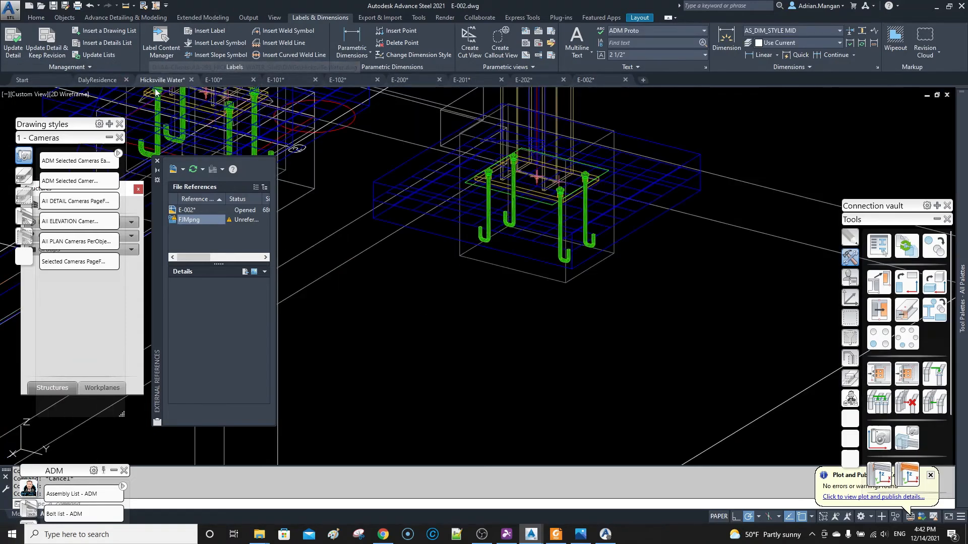
{"action": "left_click", "coordinate": [630, 195]}
{"action": "right_click", "coordinate": [636, 195]}
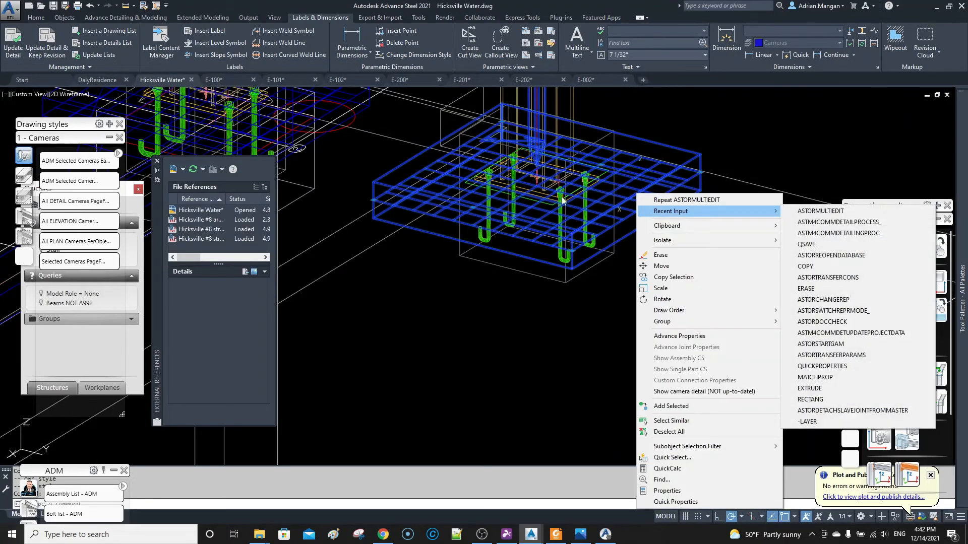
{"action": "left_click", "coordinate": [839, 221]}
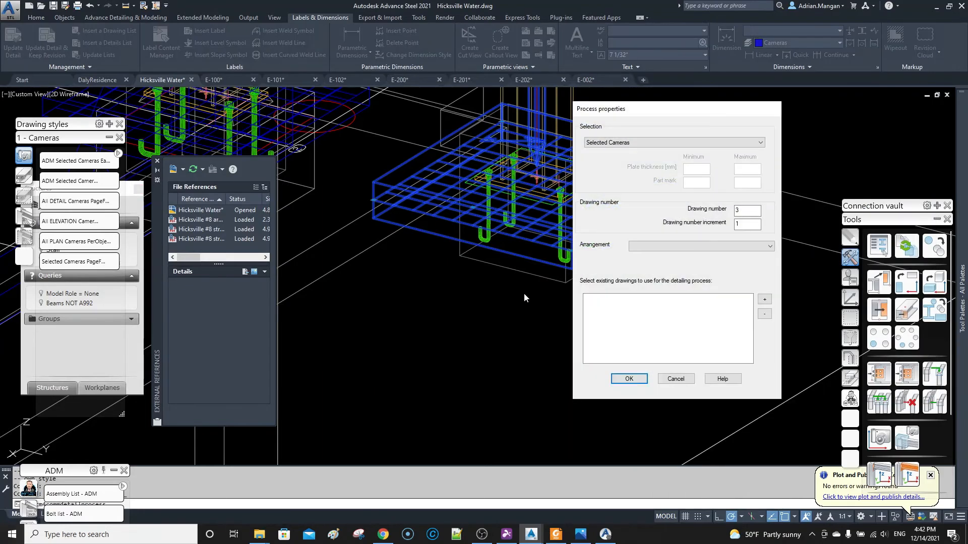
{"action": "left_click", "coordinate": [765, 300]}
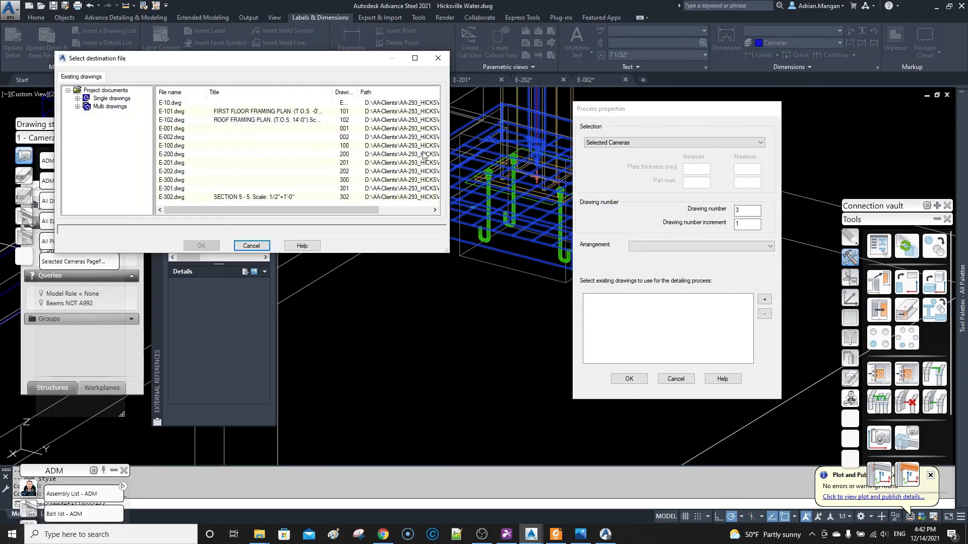
{"action": "left_click", "coordinate": [188, 139]}
{"action": "left_click", "coordinate": [199, 245]}
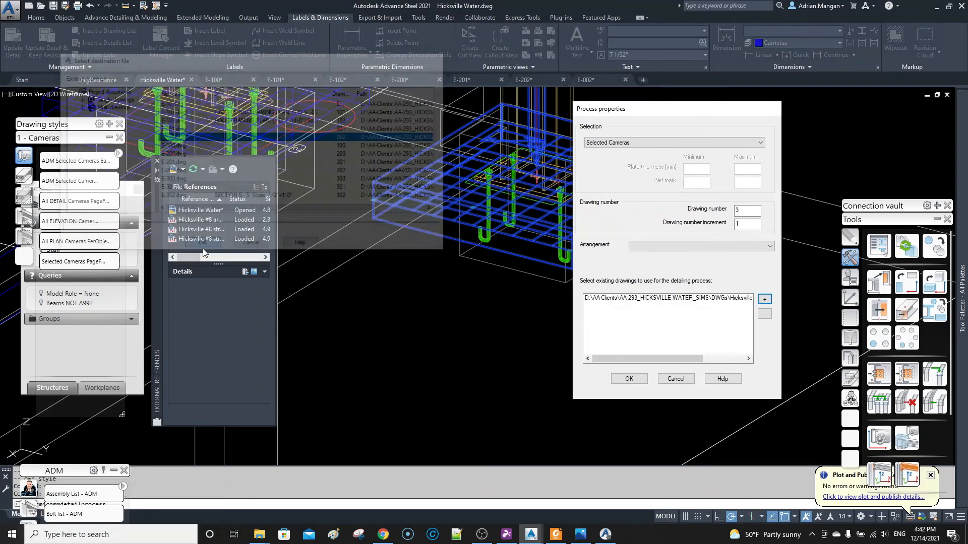
{"action": "left_click", "coordinate": [628, 378]}
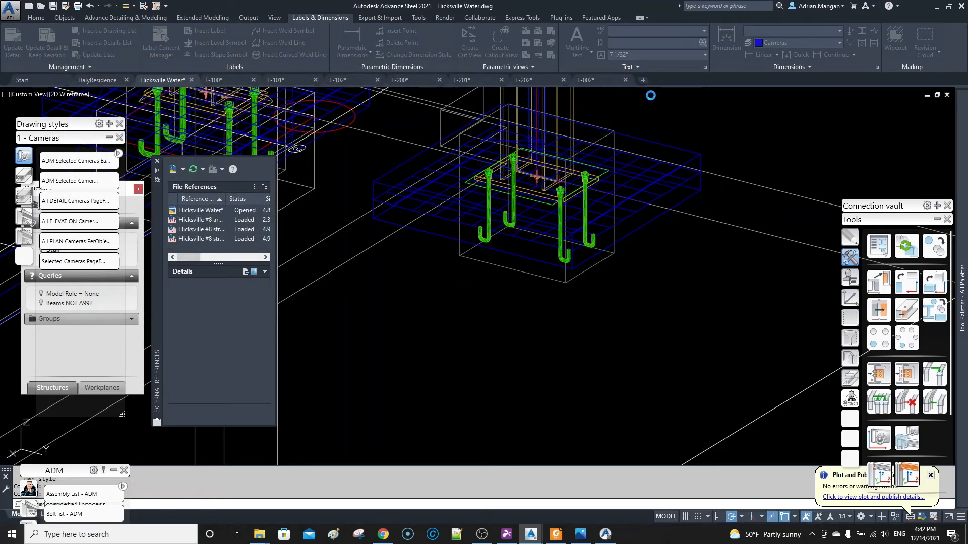
Switch to the E-002 drawing and update the newly created moment baseplate detail.
{"action": "left_click", "coordinate": [601, 76]}
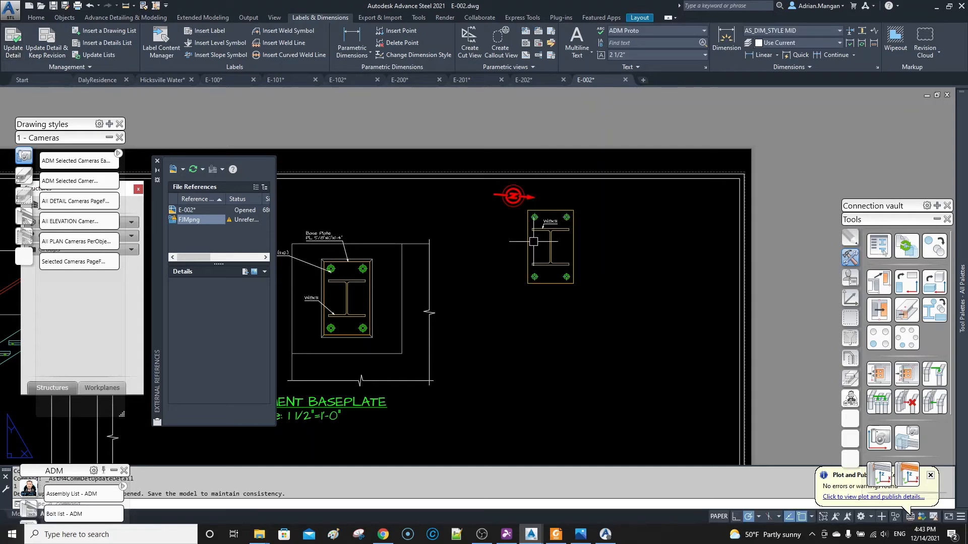
{"action": "scroll", "coordinate": [534, 241], "scroll_direction": "up", "scroll_amount": 2}
{"action": "scroll", "coordinate": [535, 237], "scroll_direction": "down", "scroll_amount": 3}
{"action": "scroll", "coordinate": [545, 217], "scroll_direction": "up", "scroll_amount": 5}
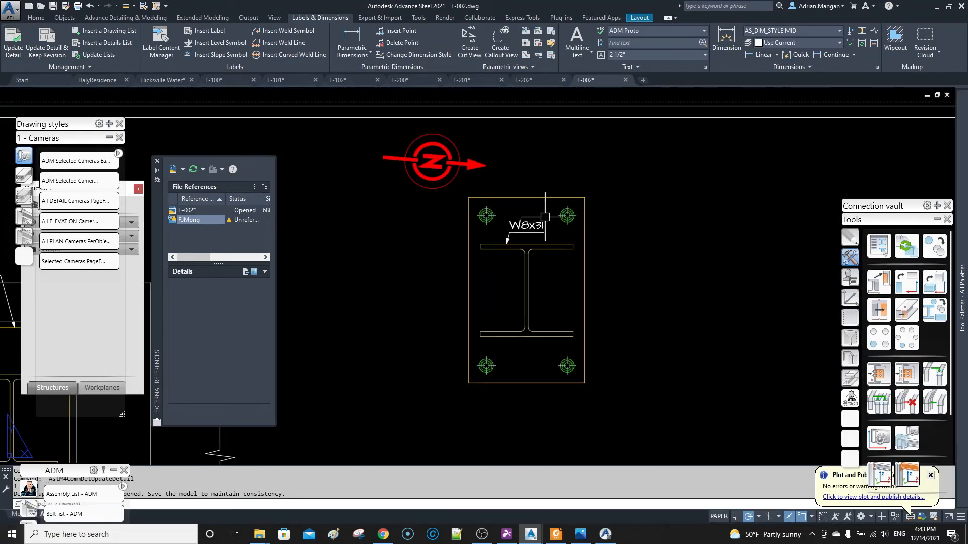
{"action": "left_click", "coordinate": [545, 216]}
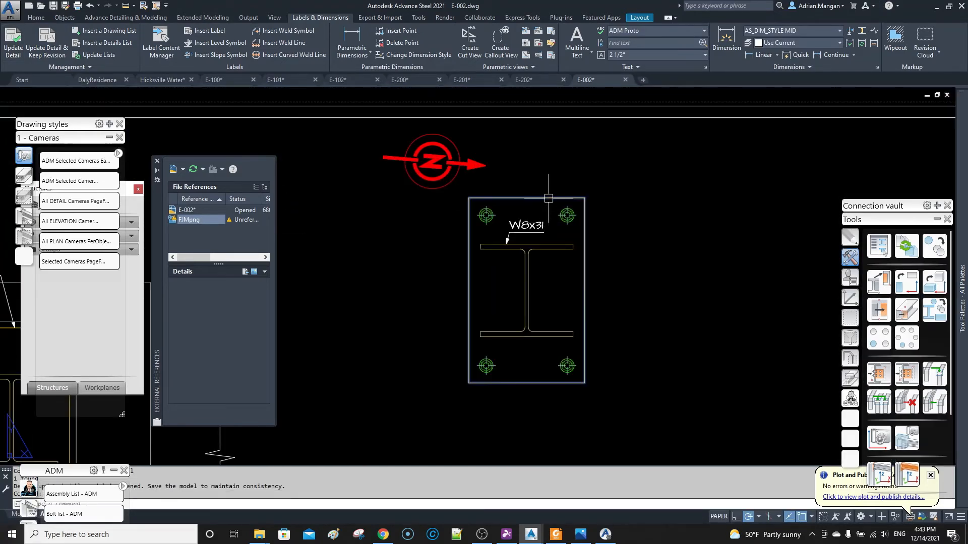
{"action": "left_click", "coordinate": [13, 45]}
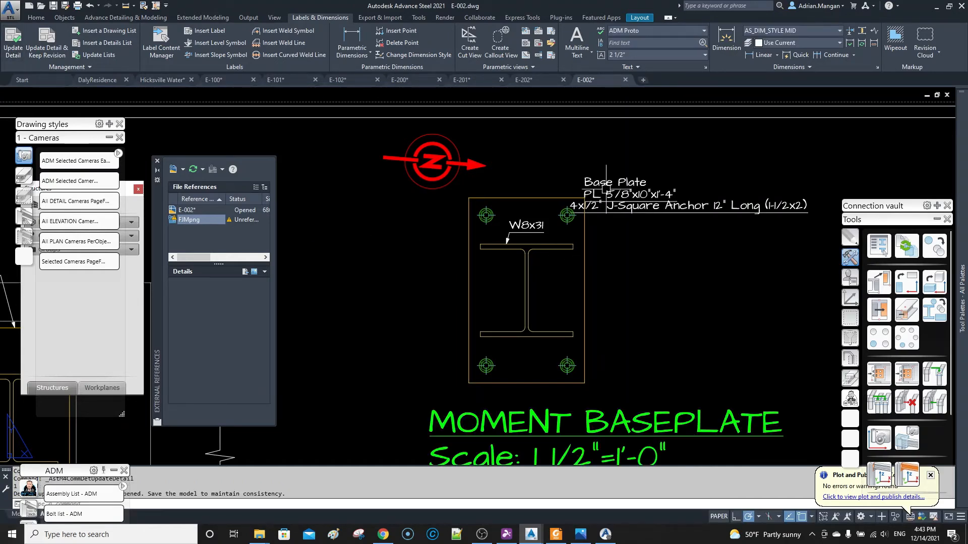
Move the Base Plate label and the 1/2" J-Square Anchor label clear of the plate in the moment baseplate detail.
{"action": "left_click", "coordinate": [606, 189]}
{"action": "left_click", "coordinate": [584, 199]}
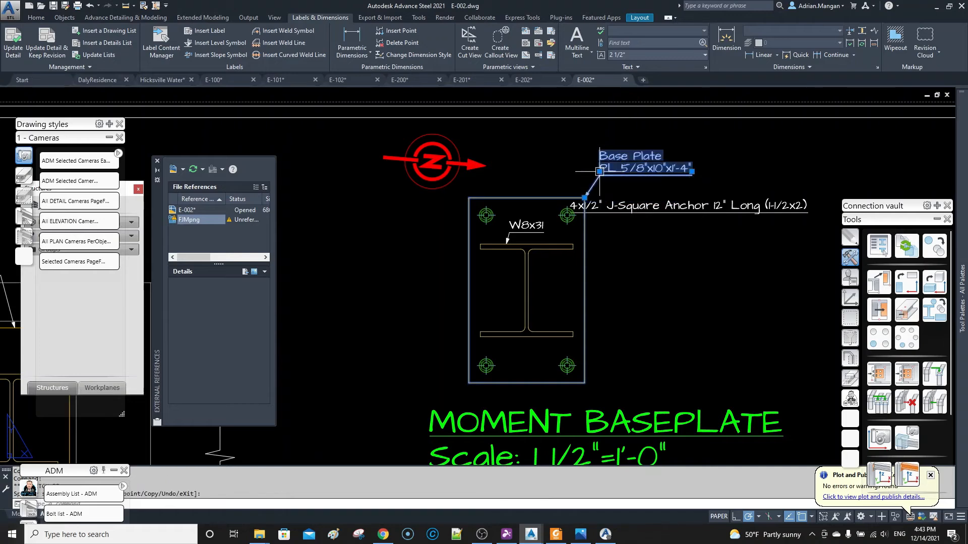
{"action": "left_click", "coordinate": [600, 172]}
{"action": "left_click", "coordinate": [568, 208]}
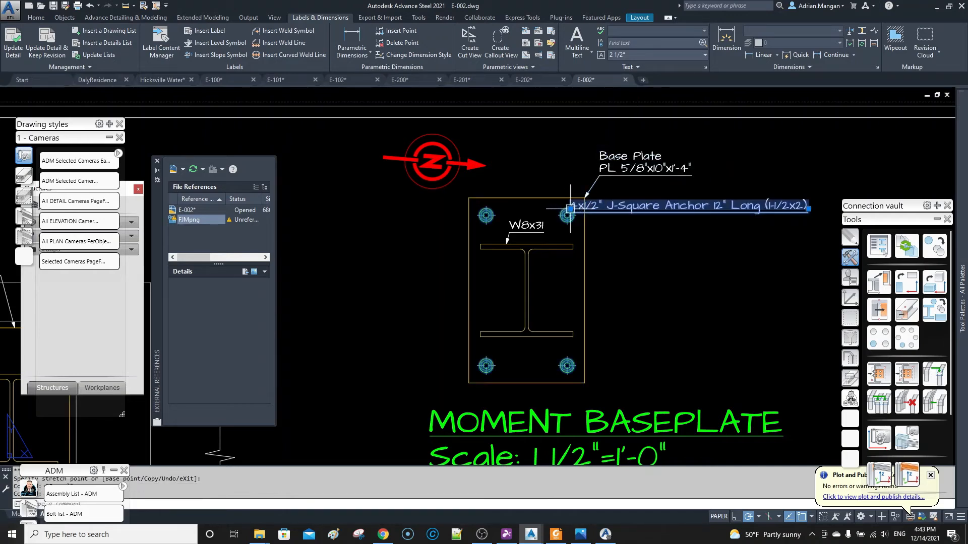
{"action": "left_click", "coordinate": [619, 272]}
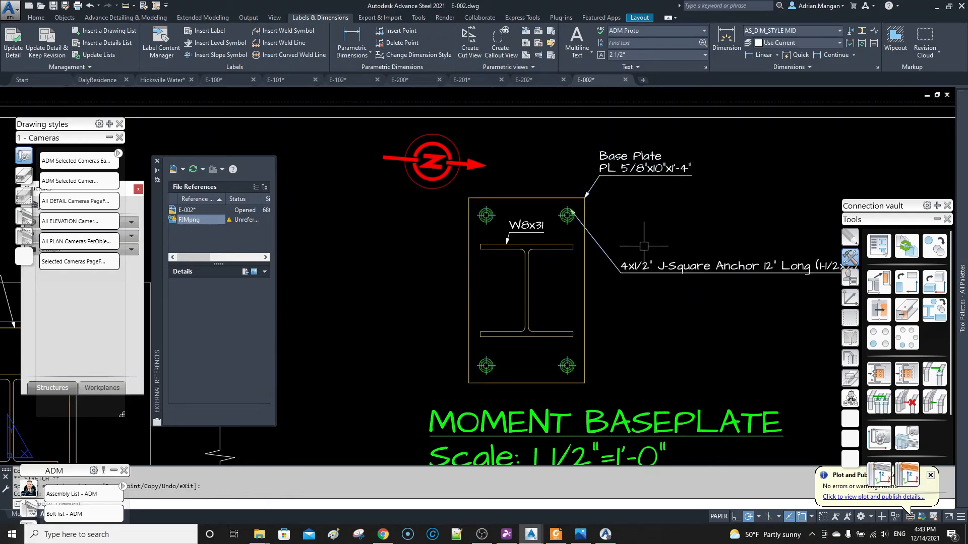
Move the J-Square Anchor label's leader arrowhead to the centre of the plate's upper-right anchor.
{"action": "left_click", "coordinate": [599, 243]}
{"action": "left_click", "coordinate": [568, 214]}
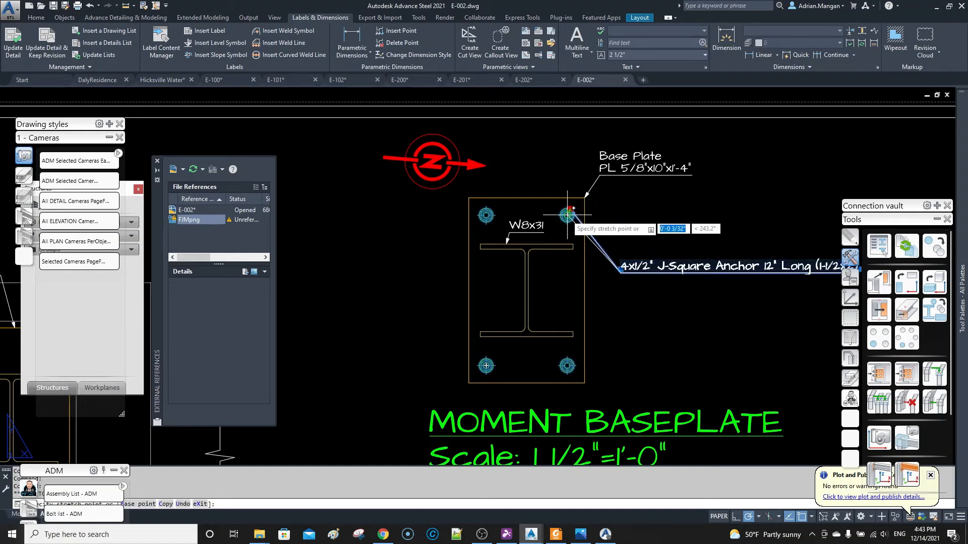
{"action": "left_click", "coordinate": [567, 214]}
{"action": "scroll", "coordinate": [605, 236], "scroll_direction": "down", "scroll_amount": 3}
{"action": "scroll", "coordinate": [616, 245], "scroll_direction": "up", "scroll_amount": 3}
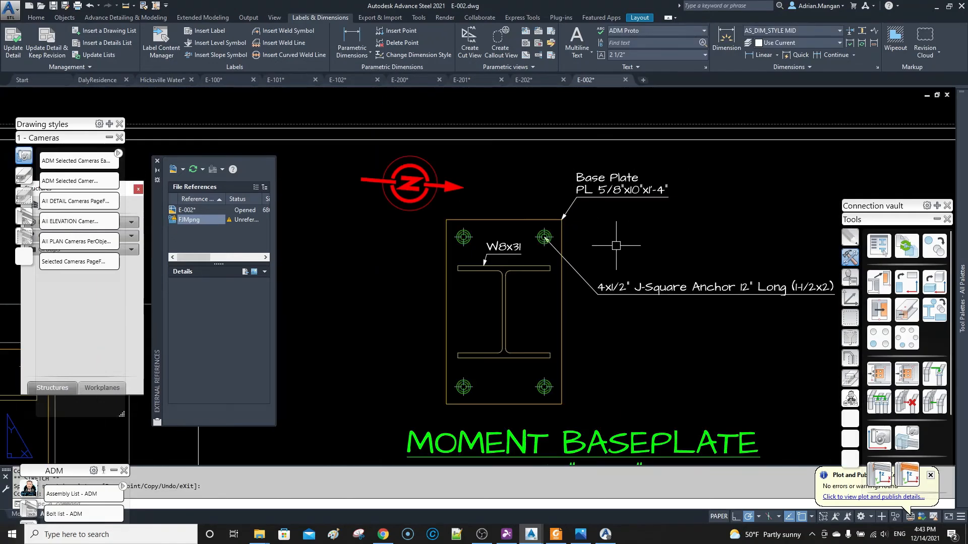
{"action": "scroll", "coordinate": [624, 277], "scroll_direction": "down", "scroll_amount": 2}
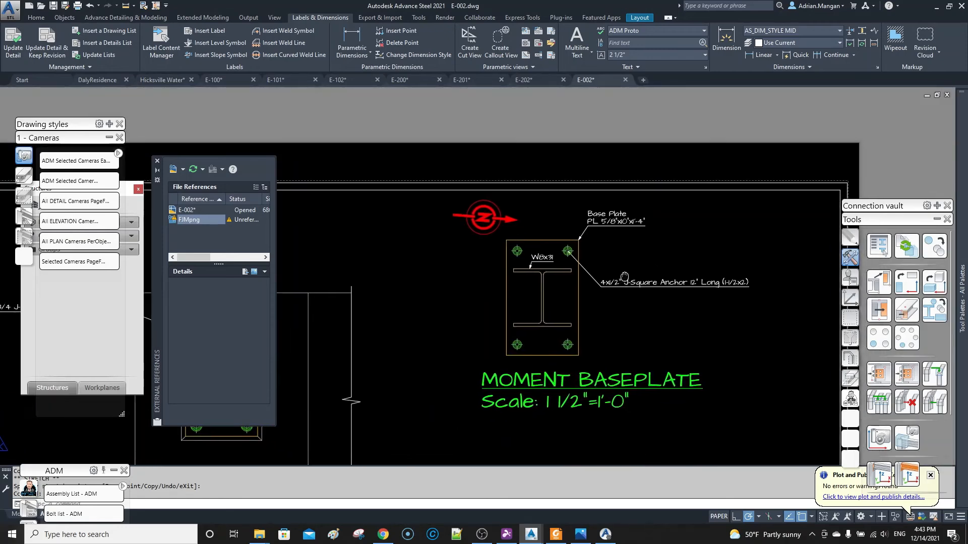
{"action": "middle_click_drag", "start_coordinate": [624, 276], "coordinate": [591, 267]}
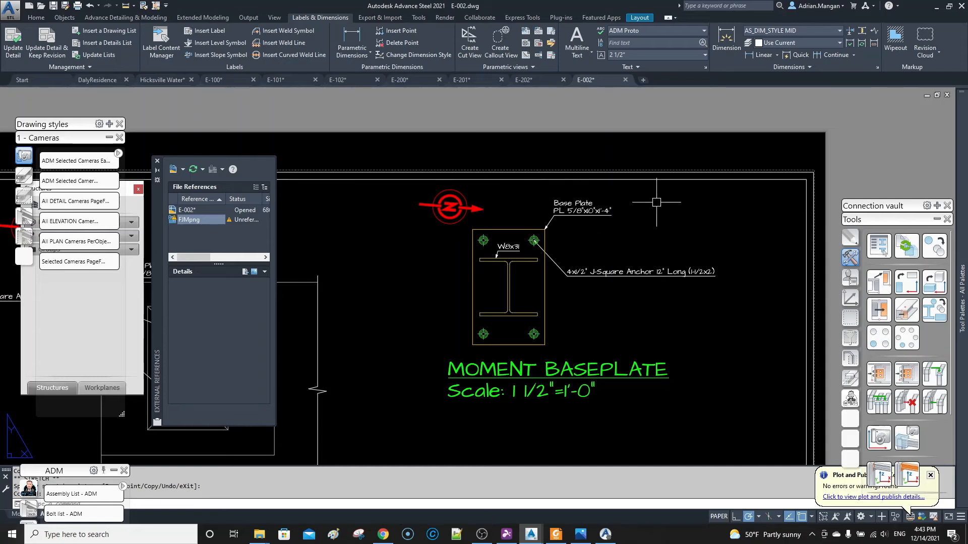
Move the compass symbol further left of the baseplate detail and place the W8x31 label outside the plate's left edge.
{"action": "left_click", "coordinate": [449, 207]}
{"action": "left_click", "coordinate": [450, 207]}
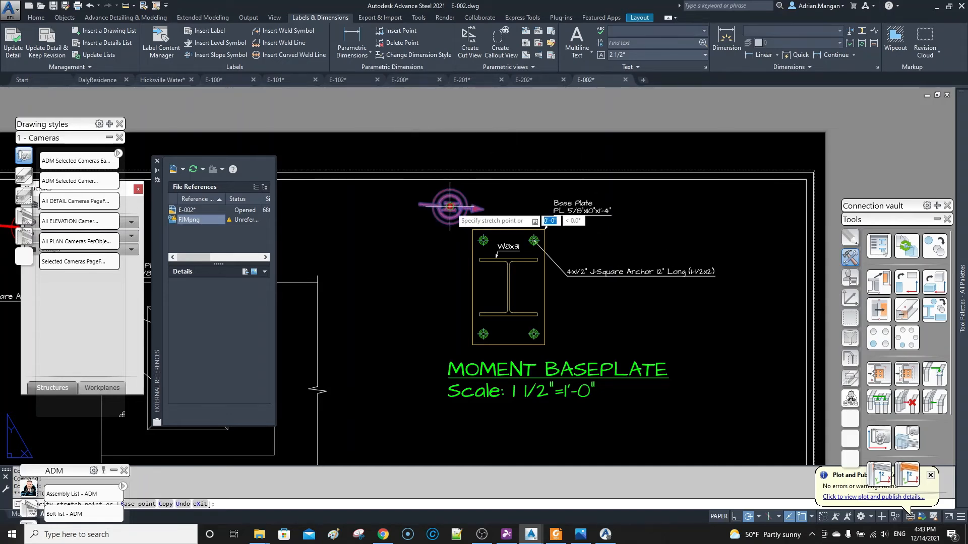
{"action": "left_click", "coordinate": [411, 207]}
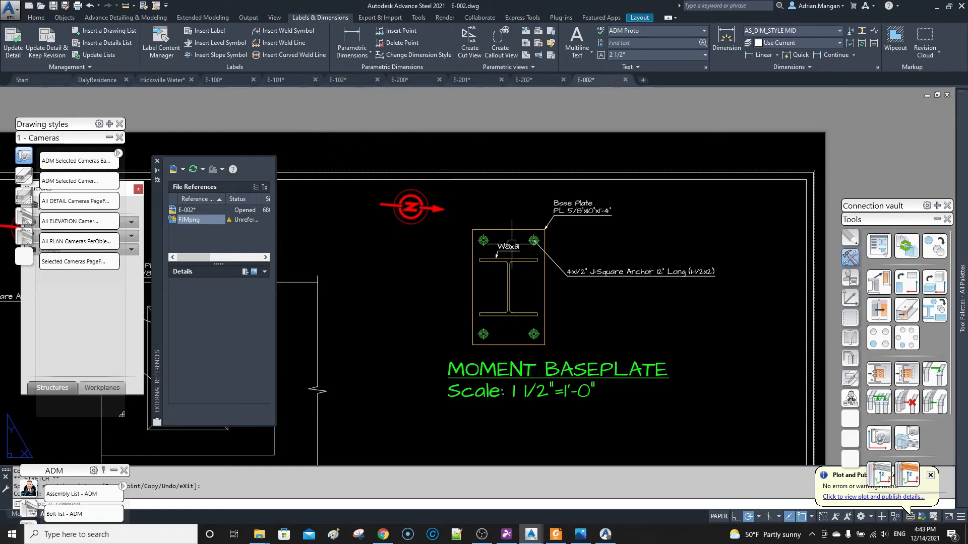
{"action": "left_click", "coordinate": [509, 260]}
{"action": "left_click", "coordinate": [498, 247]}
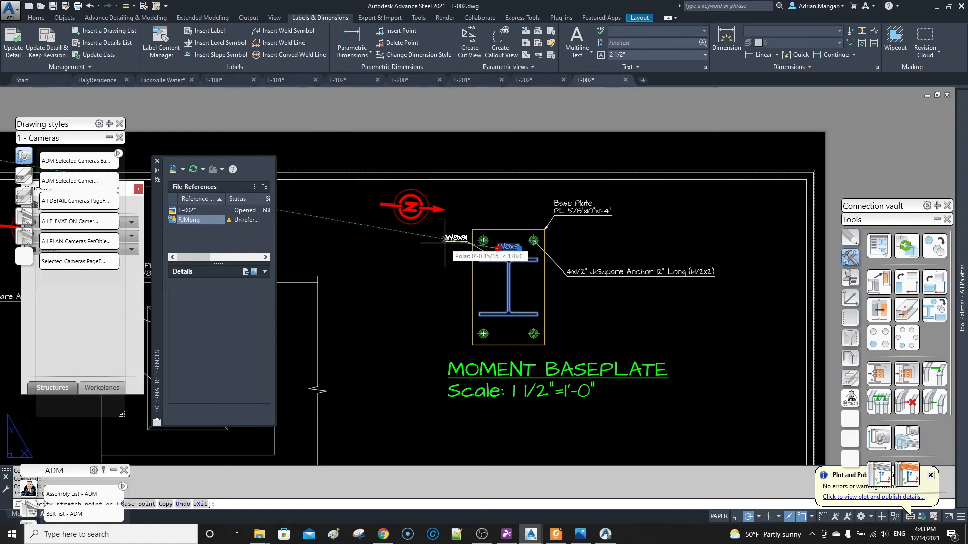
{"action": "left_click", "coordinate": [444, 237]}
Shift the MOMENT BASEPLATE title and scale text left beneath the baseplate detail.
{"action": "middle_click_drag", "start_coordinate": [485, 209], "coordinate": [474, 207]}
{"action": "left_click", "coordinate": [513, 373]}
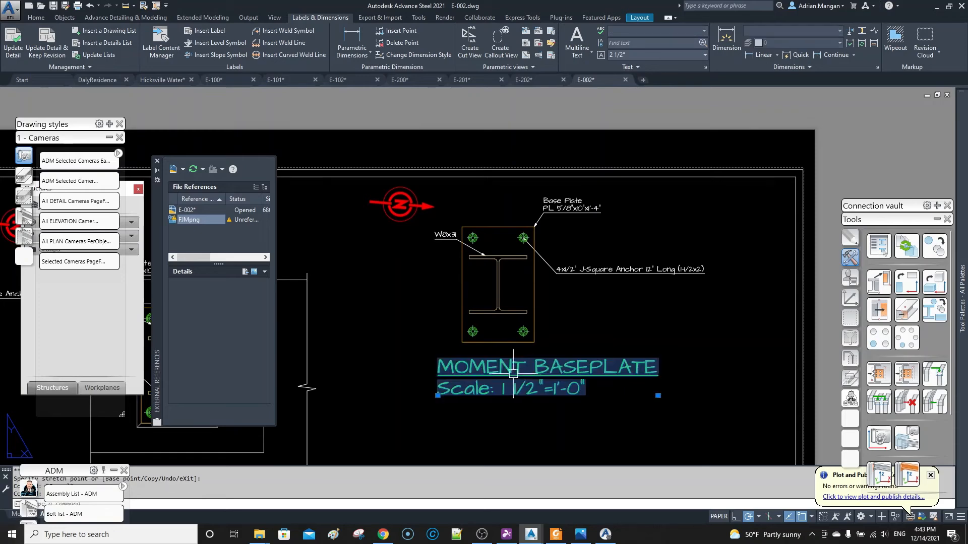
{"action": "left_click_drag", "start_coordinate": [479, 370], "coordinate": [425, 377]}
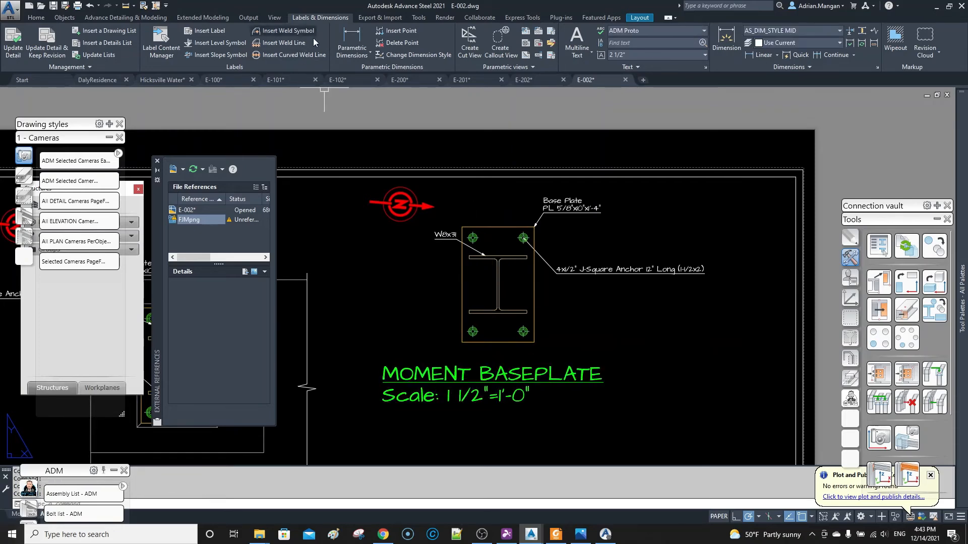
Open the Anchor bolts labeling strategy of the 2 - Detail View - ADM 3/32 Pre drawing style for editing its label content.
{"action": "left_click", "coordinate": [241, 19]}
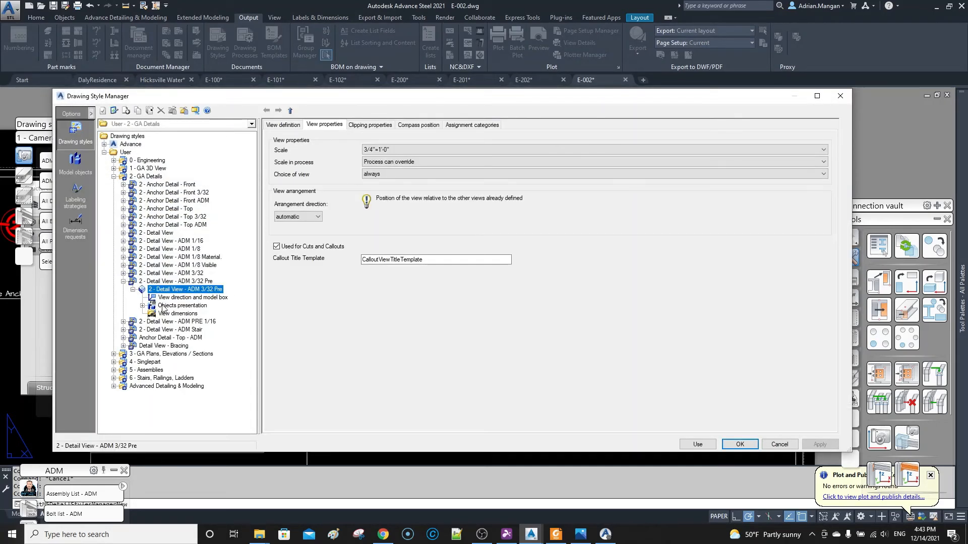
{"action": "left_click", "coordinate": [162, 306]}
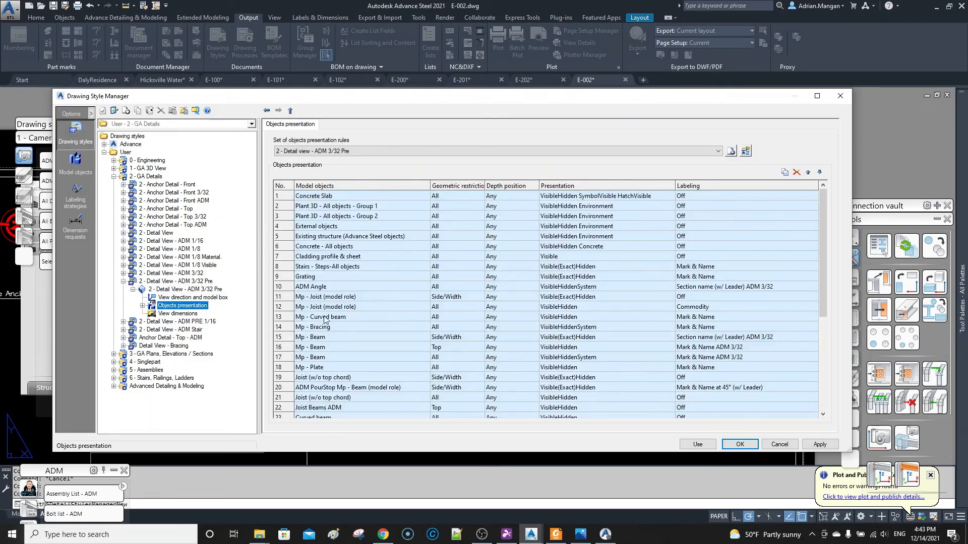
{"action": "scroll", "coordinate": [322, 298], "scroll_direction": "down", "scroll_amount": 3}
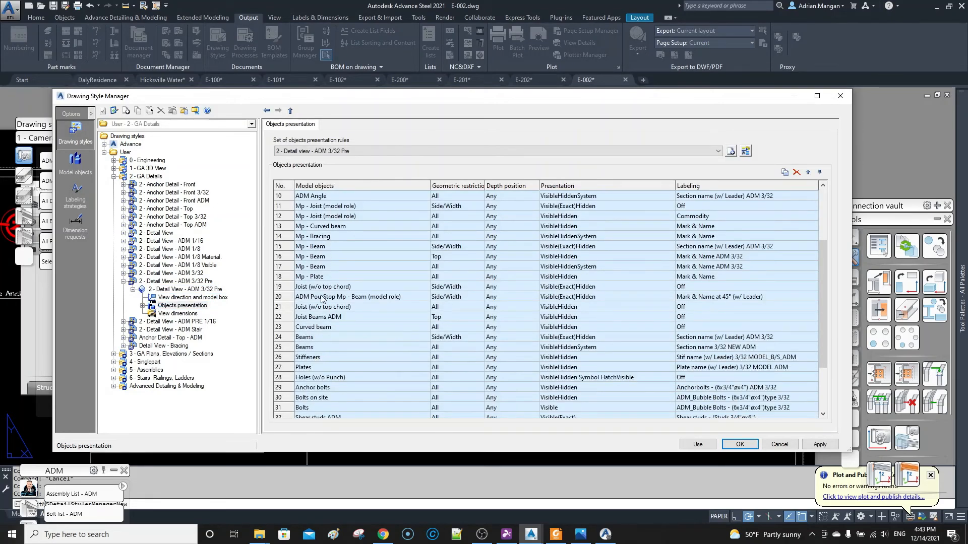
{"action": "scroll", "coordinate": [322, 299], "scroll_direction": "down", "scroll_amount": 3}
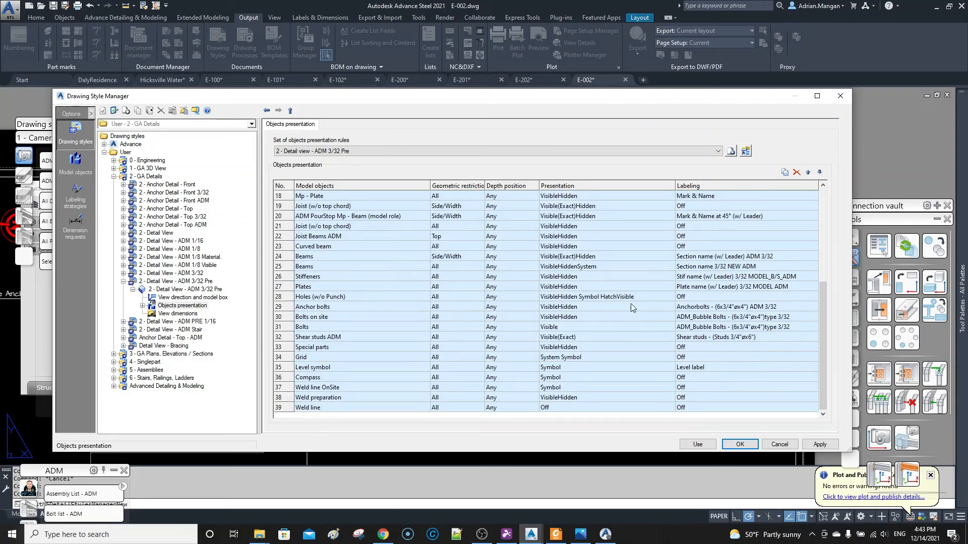
{"action": "double_click", "coordinate": [285, 308]}
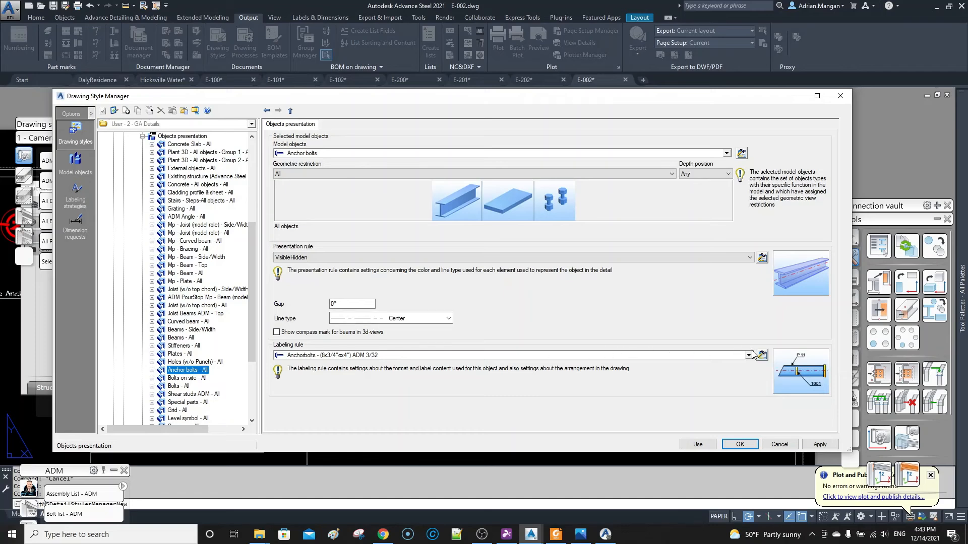
{"action": "left_click", "coordinate": [762, 355]}
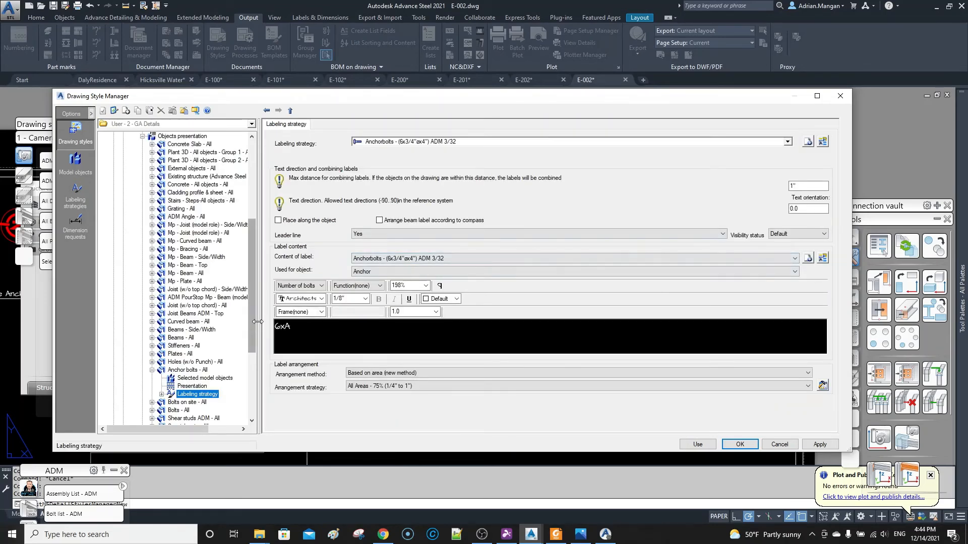
{"action": "left_click", "coordinate": [295, 327]}
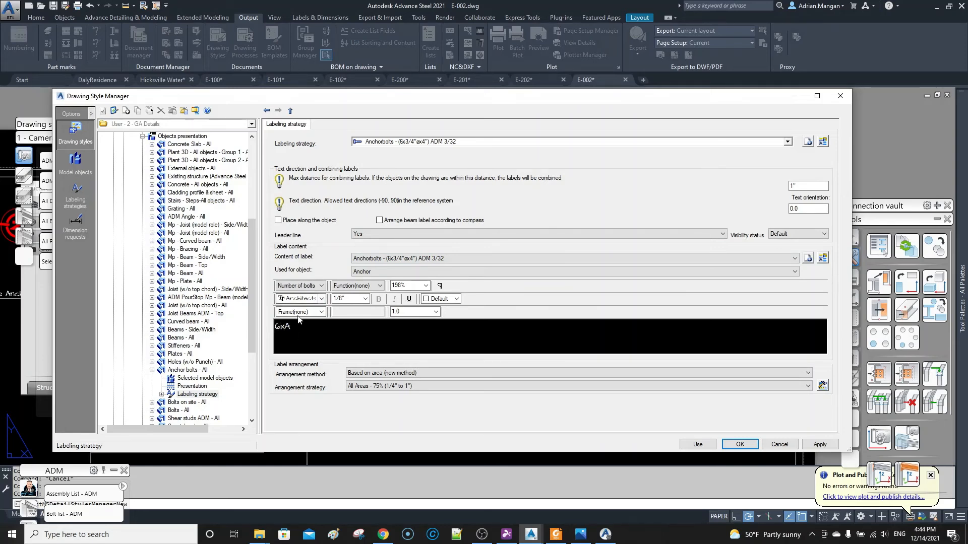
{"action": "left_click", "coordinate": [807, 142]}
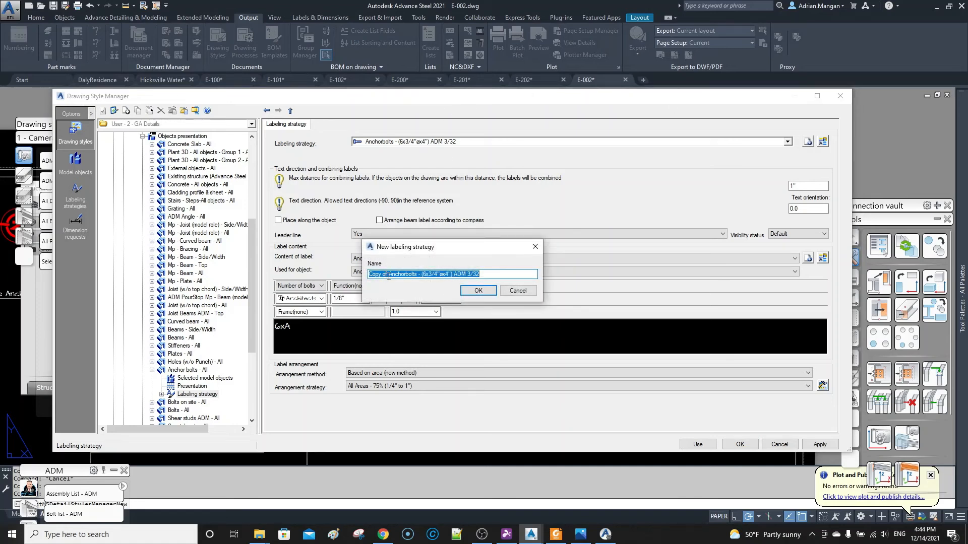
{"action": "left_click_drag", "start_coordinate": [388, 277], "coordinate": [367, 277]}
{"action": "key", "text": "Delete"}
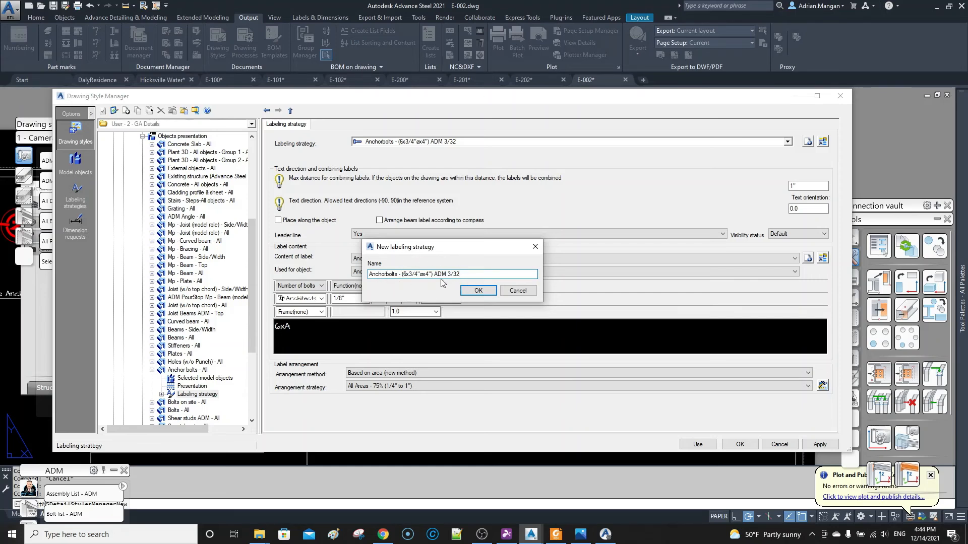
{"action": "left_click", "coordinate": [519, 290]}
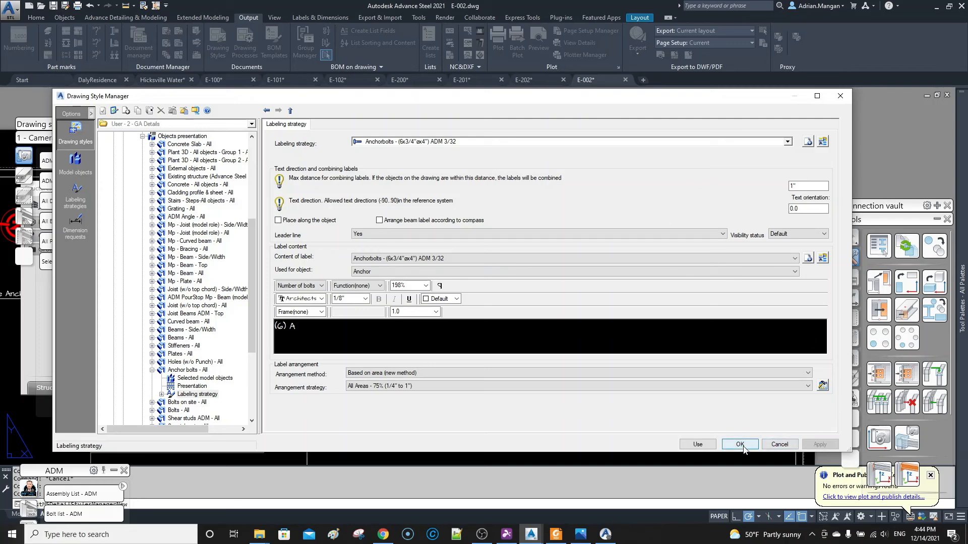
Change the anchor label content to show the bolt count in parentheses, as "(6) A", and apply the style to the moment baseplate detail.
{"action": "left_click", "coordinate": [698, 444]}
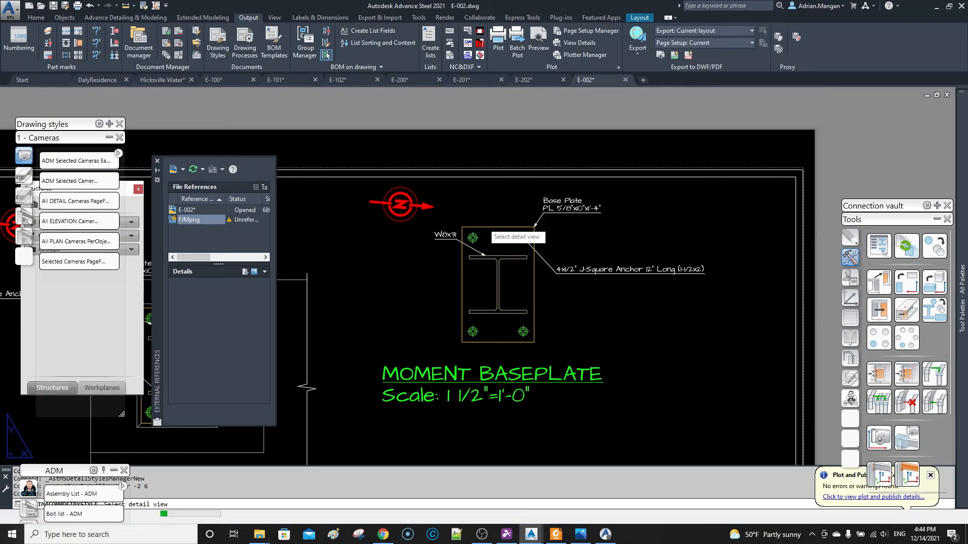
{"action": "left_click", "coordinate": [484, 229]}
{"action": "scroll", "coordinate": [544, 277], "scroll_direction": "up", "scroll_amount": 6}
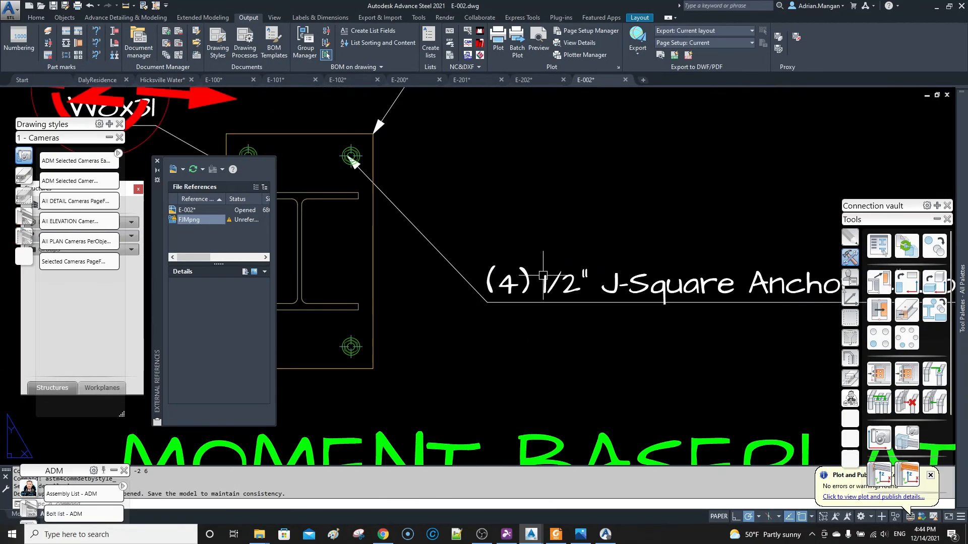
Move the compass symbol off the W8x31 label in the moment baseplate detail.
{"action": "scroll", "coordinate": [504, 287], "scroll_direction": "down", "scroll_amount": 4}
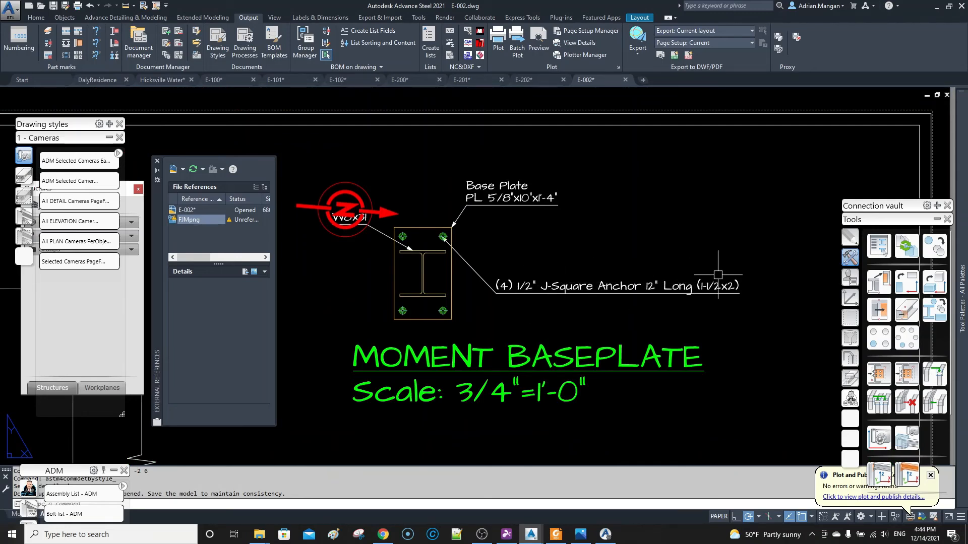
{"action": "scroll", "coordinate": [647, 276], "scroll_direction": "down", "scroll_amount": 4}
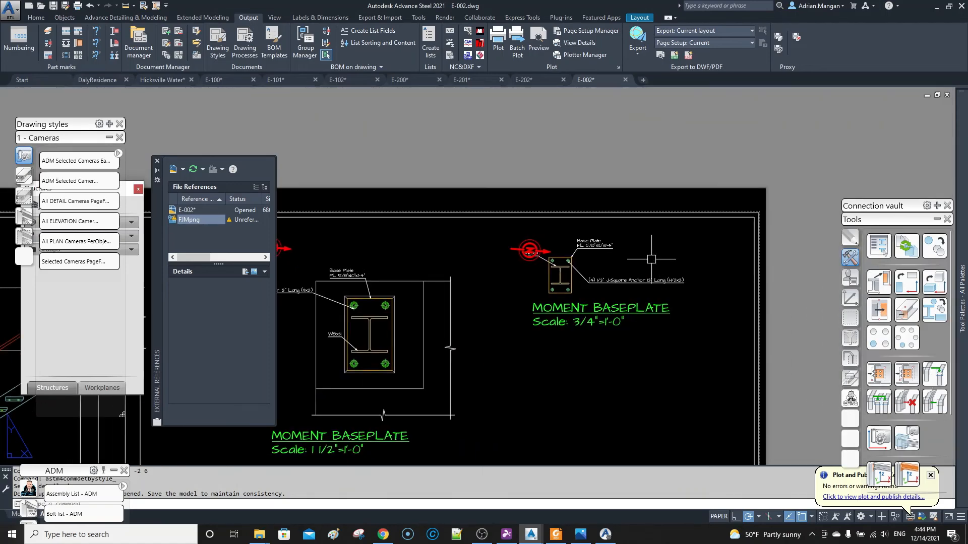
{"action": "left_click", "coordinate": [530, 250]}
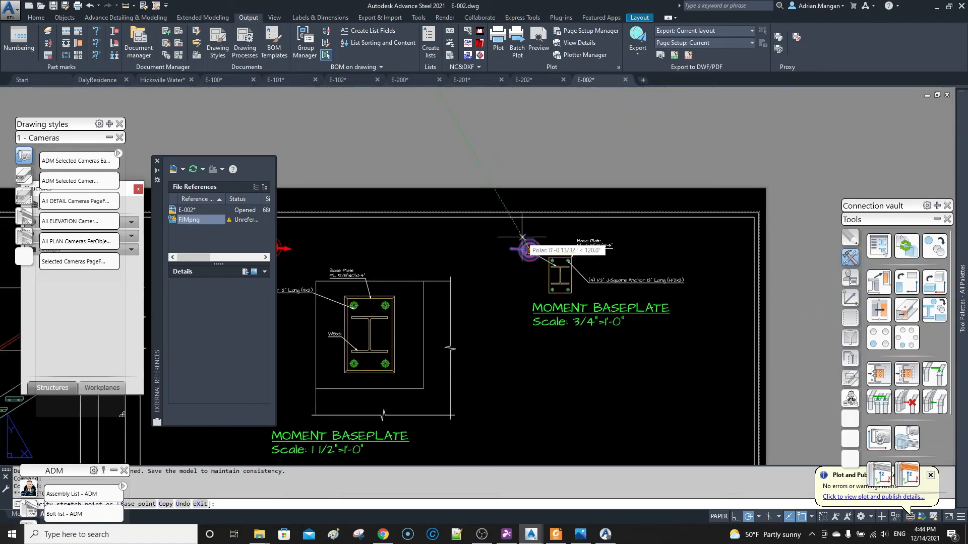
{"action": "scroll", "coordinate": [577, 152], "scroll_direction": "down", "scroll_amount": 2}
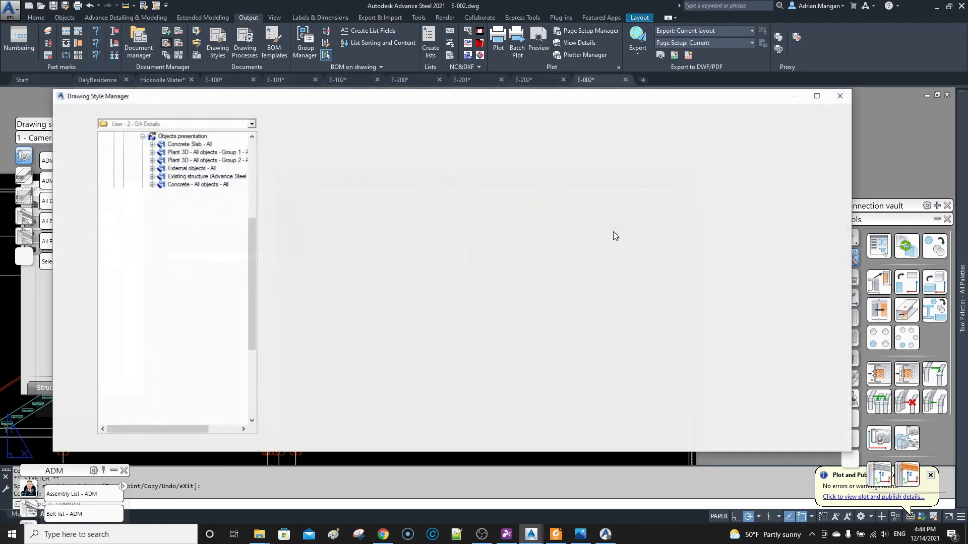
Set the view scale of the 2 - Detail View - ADM 3/32 Pre drawing style to 1 1/2"=1'-0".
{"action": "scroll", "coordinate": [189, 320], "scroll_direction": "up", "scroll_amount": 4}
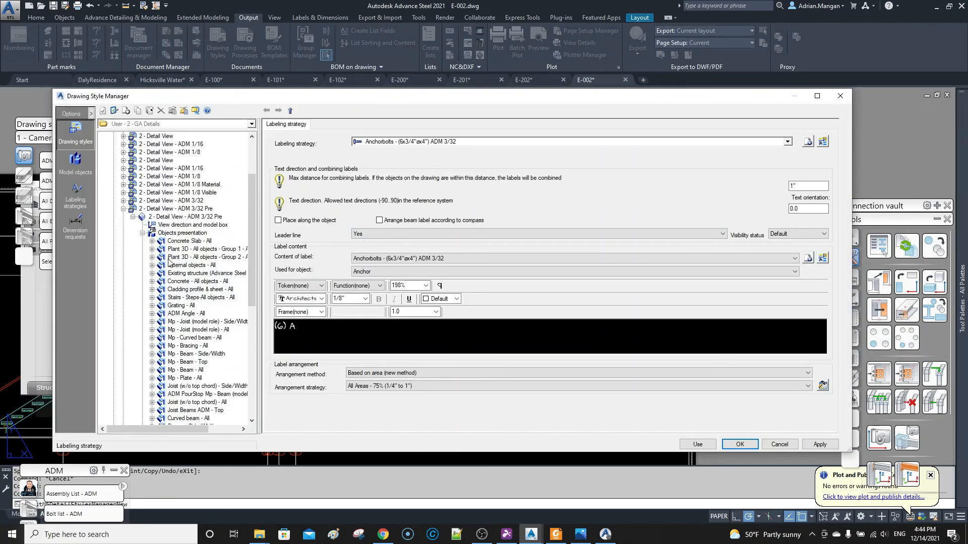
{"action": "left_click", "coordinate": [161, 209]}
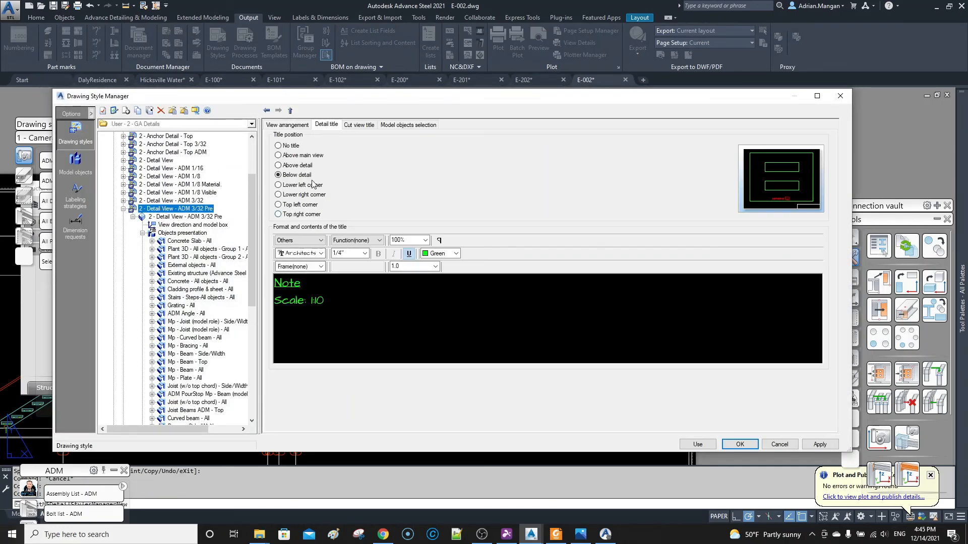
{"action": "left_click", "coordinate": [190, 217]}
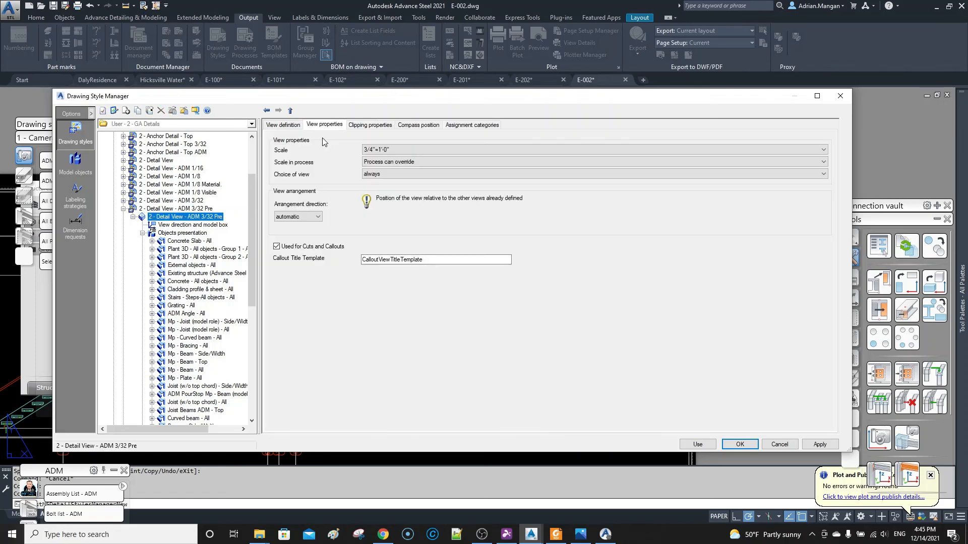
{"action": "left_click", "coordinate": [389, 150]}
{"action": "left_click", "coordinate": [391, 232]}
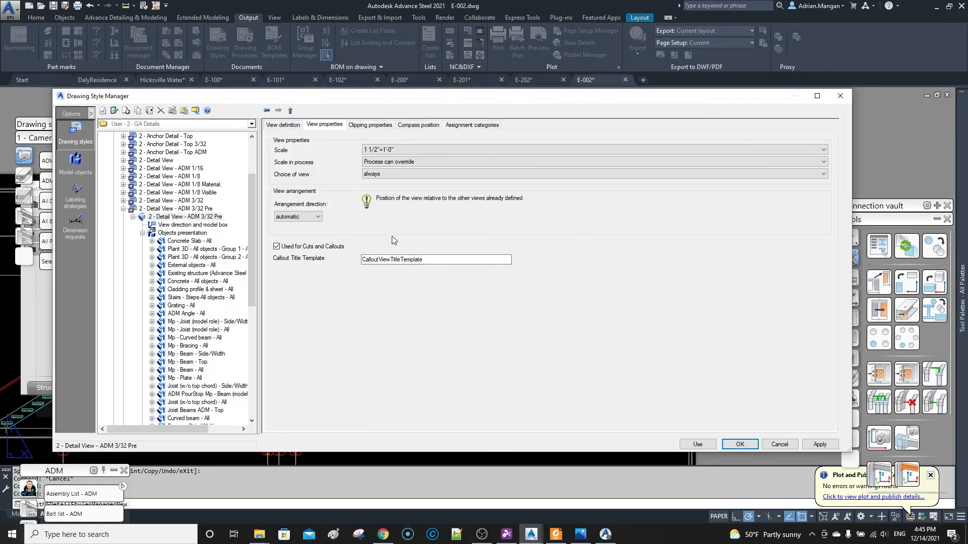
{"action": "left_click", "coordinate": [818, 447]}
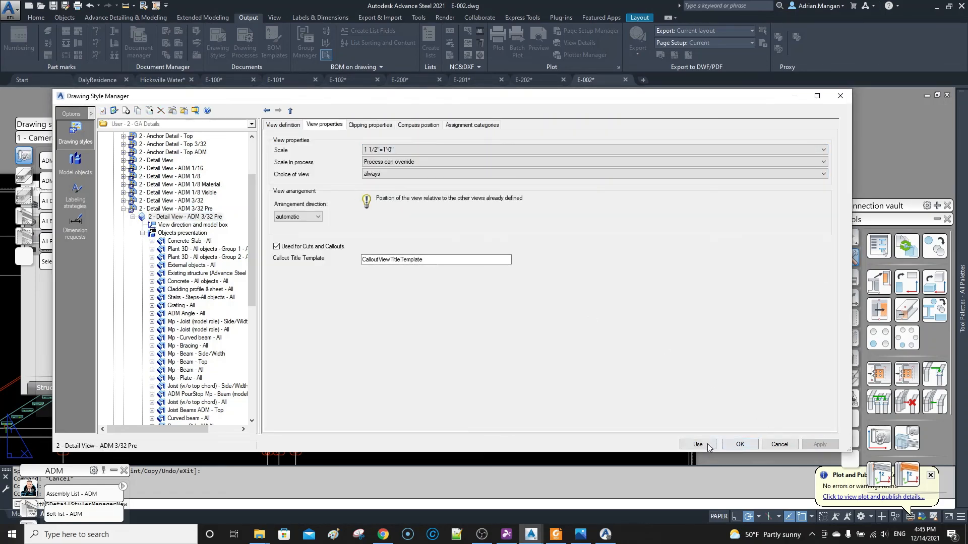
Apply the edited drawing style to the right-hand moment baseplate detail and check its labels.
{"action": "key", "text": "Return"}
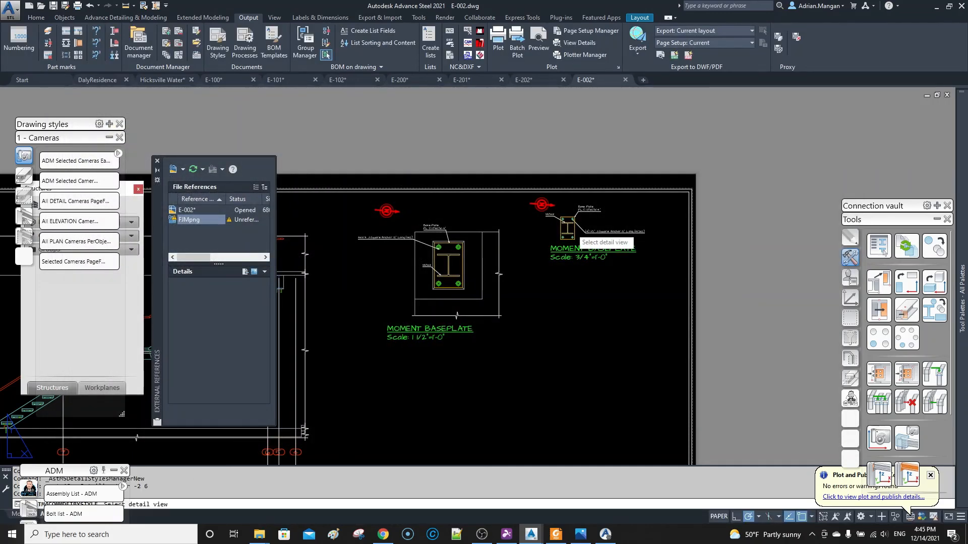
{"action": "left_click", "coordinate": [567, 228]}
{"action": "scroll", "coordinate": [569, 207], "scroll_direction": "up", "scroll_amount": 8}
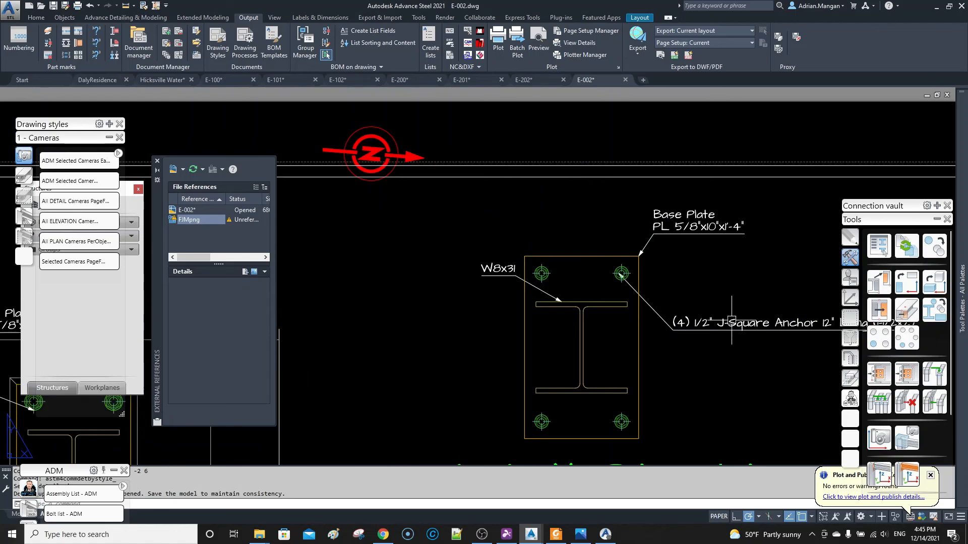
{"action": "middle_click_drag", "start_coordinate": [732, 321], "coordinate": [633, 312]}
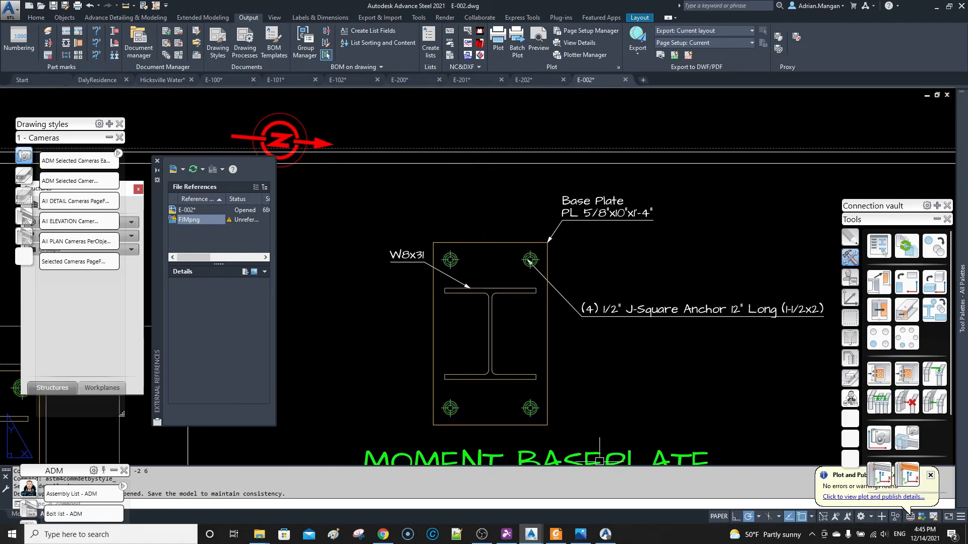
{"action": "scroll", "coordinate": [600, 461], "scroll_direction": "down", "scroll_amount": 6}
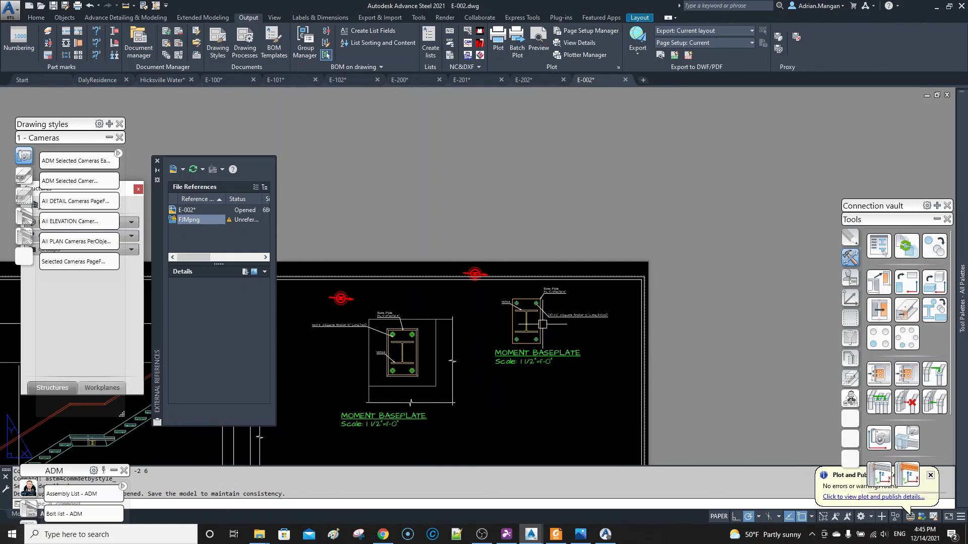
Move the right-hand moment baseplate detail about 1 9/32" at 290°, below its current position on the sheet.
{"action": "left_click", "coordinate": [543, 323]}
{"action": "right_click", "coordinate": [542, 324]}
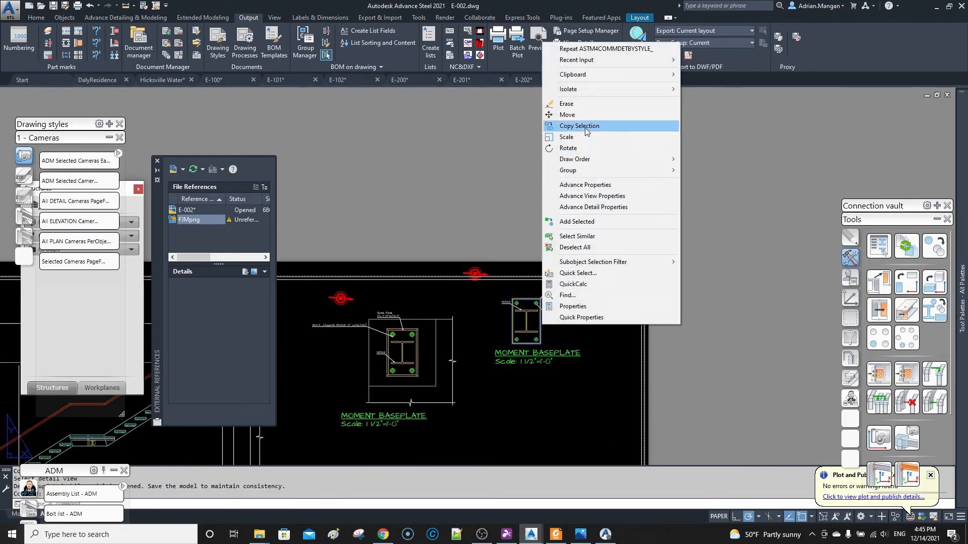
{"action": "left_click", "coordinate": [567, 114]}
{"action": "left_click", "coordinate": [602, 370]}
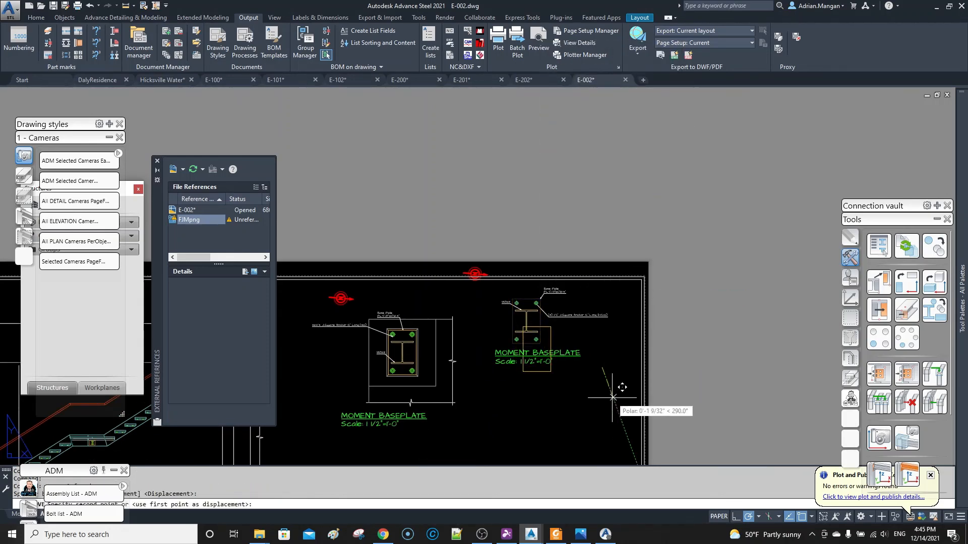
{"action": "left_click", "coordinate": [613, 396]}
Switch to Advance Steel Management Tools to view the US J-Square Anchors table.
{"action": "scroll", "coordinate": [540, 380], "scroll_direction": "down", "scroll_amount": 4}
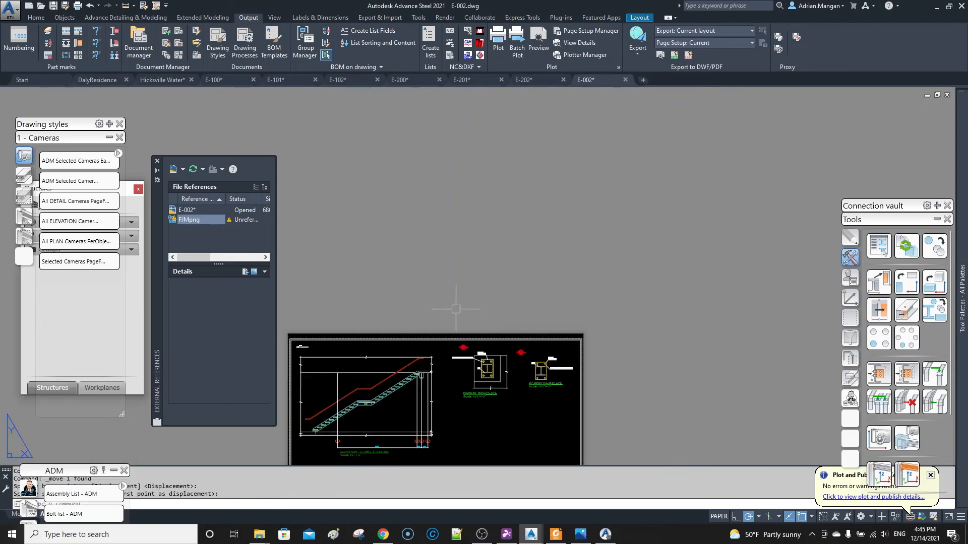
{"action": "left_click", "coordinate": [584, 538]}
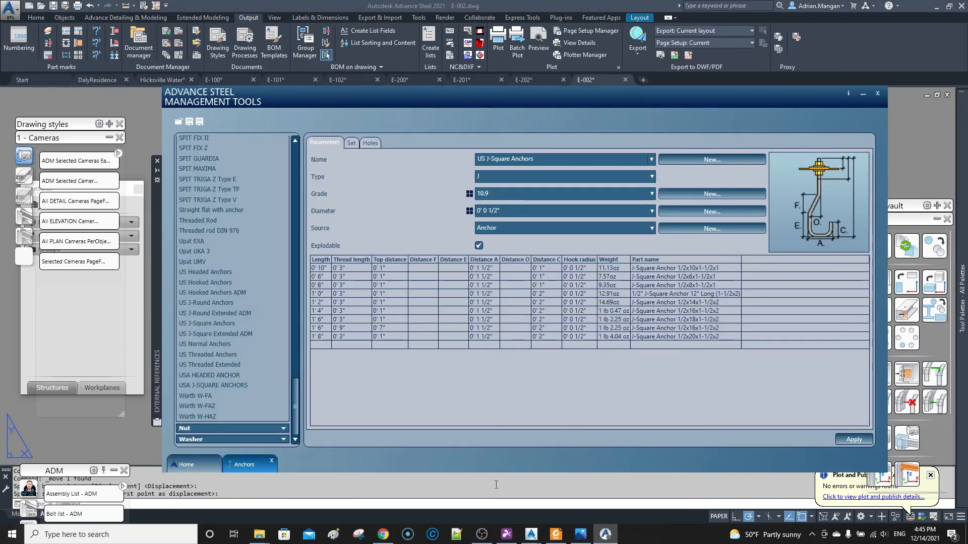